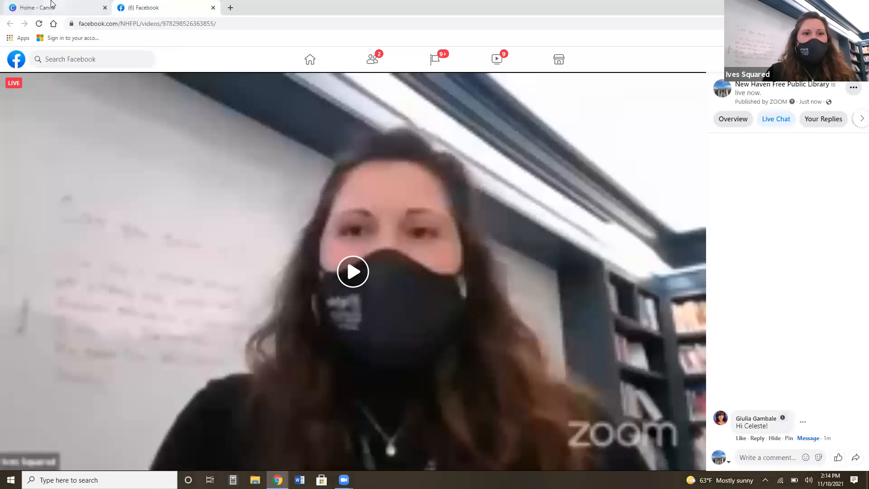
left_click(51, 5)
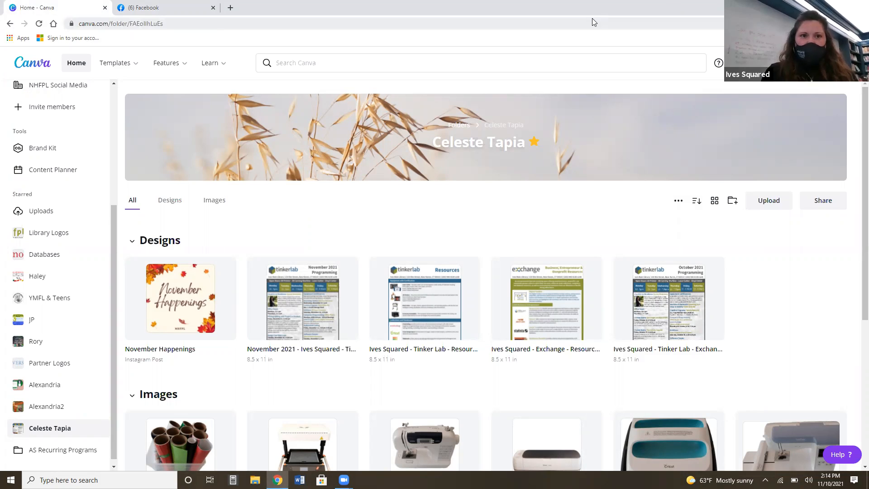
left_click(182, 13)
key("ctrl+t")
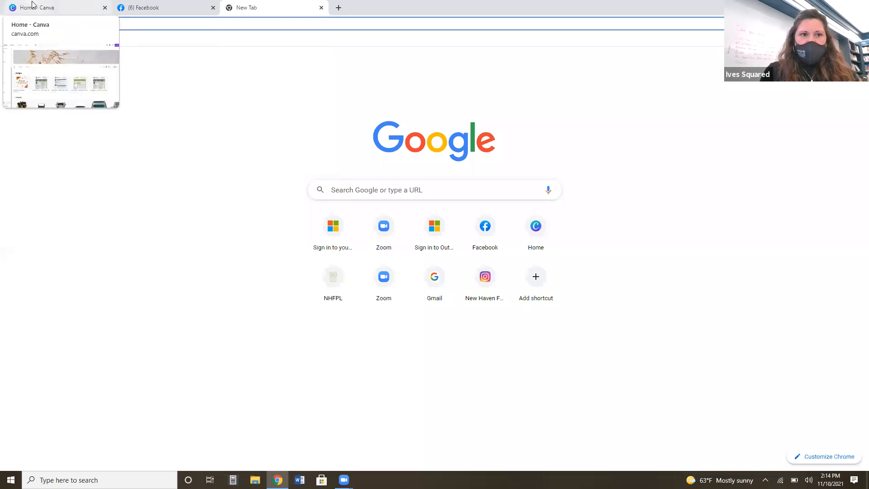
left_click(63, 7)
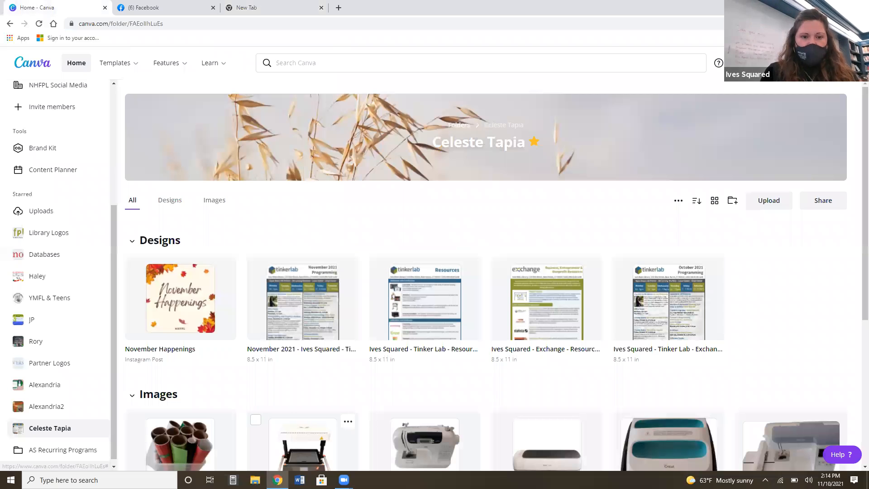
Launch Microsoft Edge and load canva.com.
left_click(99, 480)
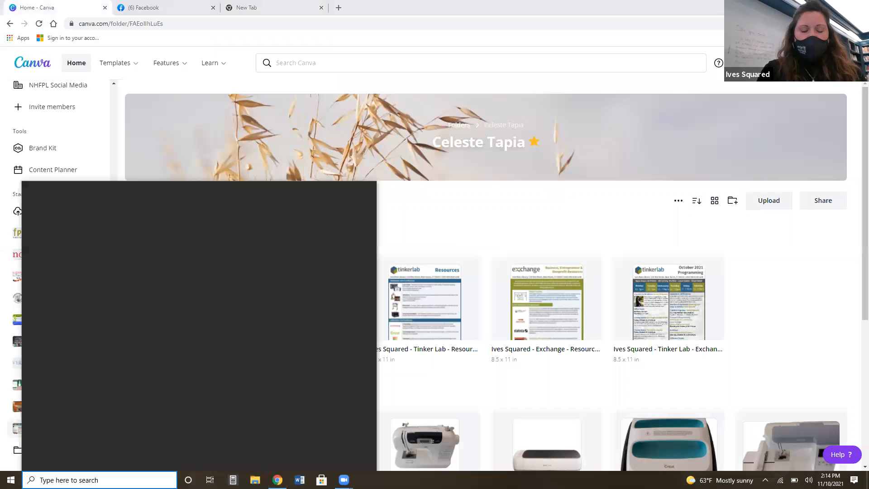
type("inter")
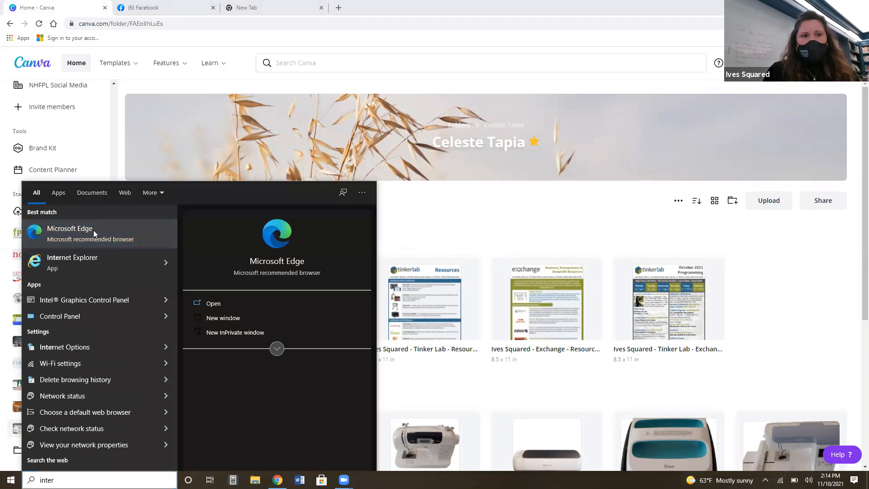
left_click(93, 231)
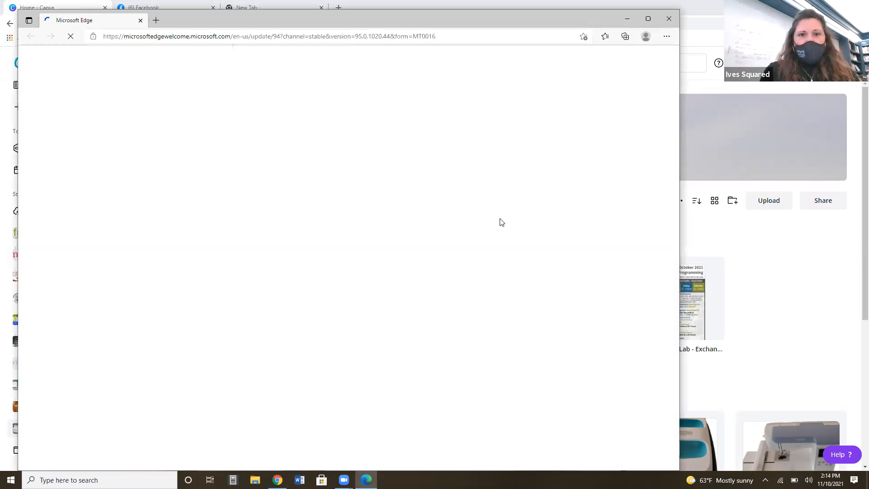
left_click(359, 36)
type("canva.com")
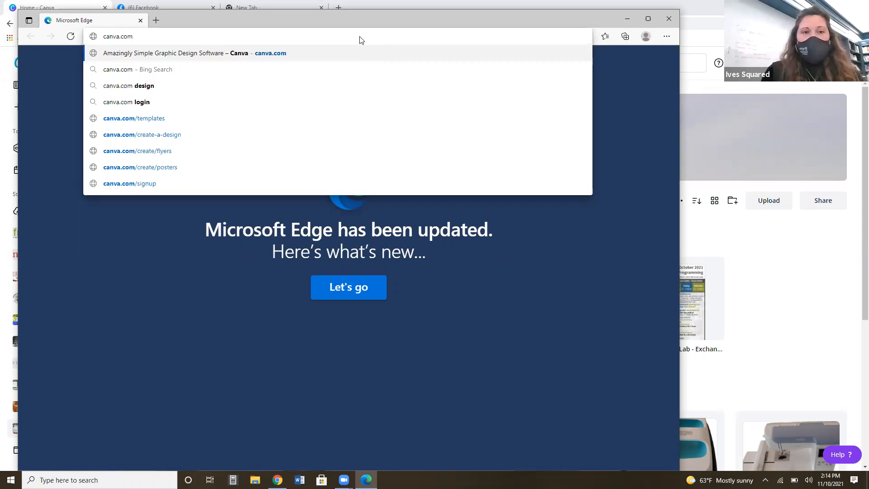
key("Return")
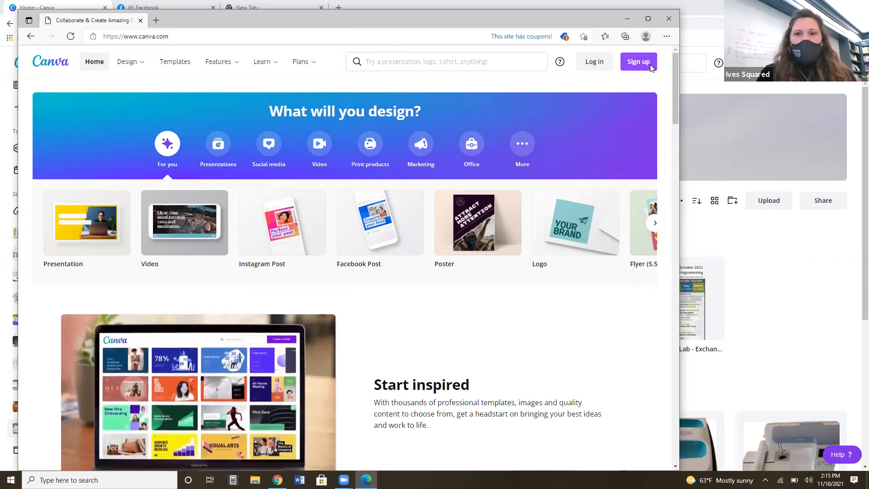
View the account sign-up options, close them, and skim the public home page as far as the template samples.
left_click(650, 65)
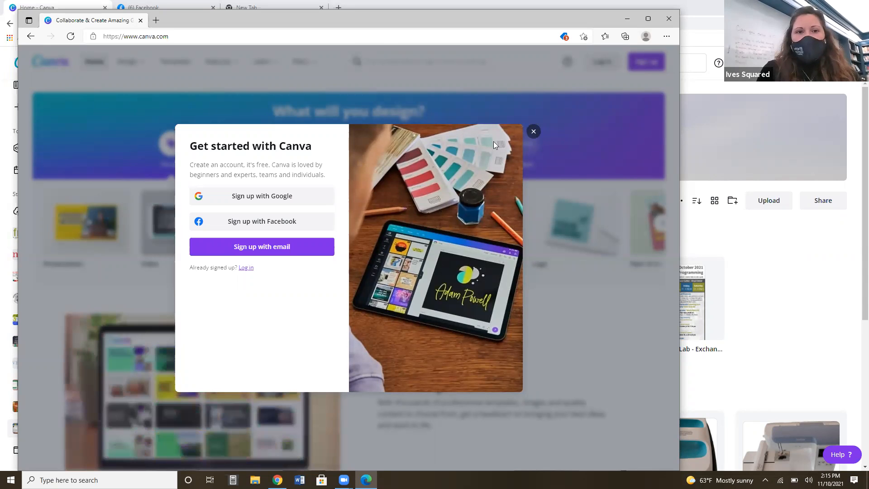
left_click(534, 132)
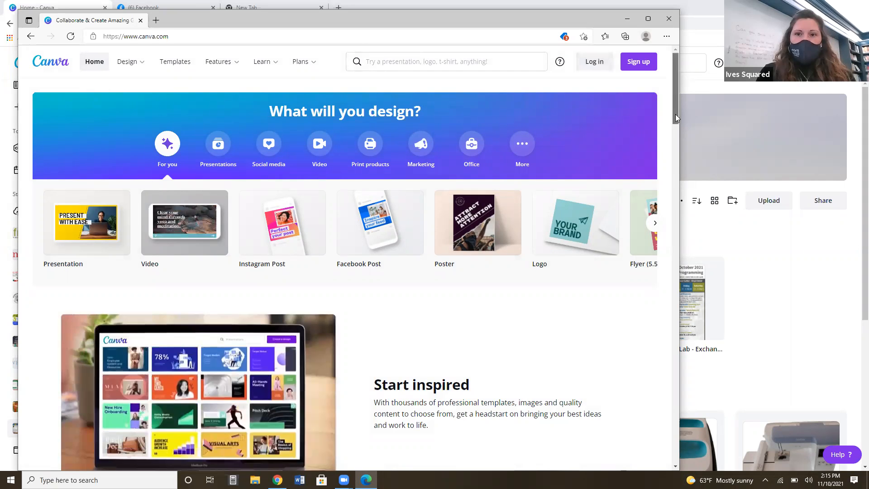
scroll(675, 118, "down", 5)
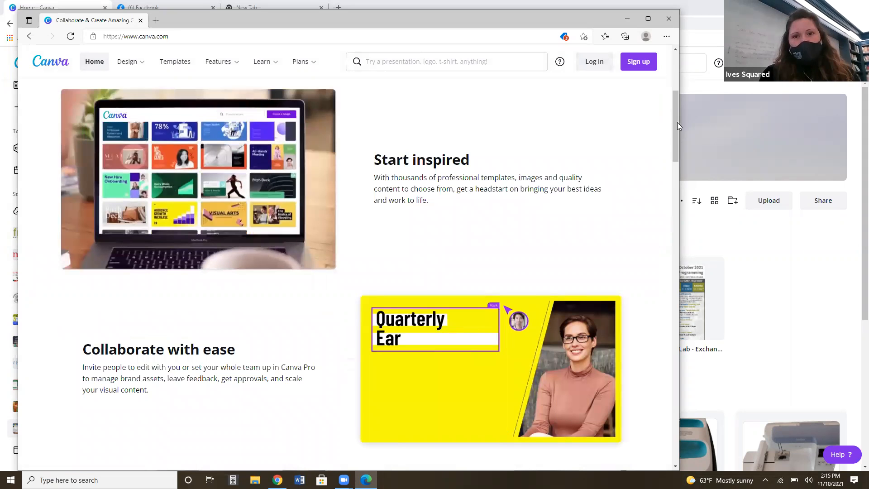
left_click(677, 188)
scroll(676, 188, "down", 3)
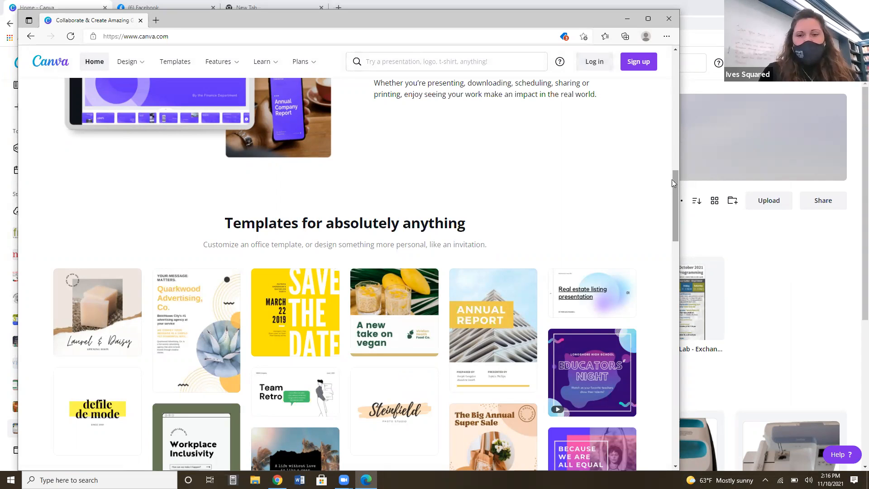
scroll(673, 150, "up", 3)
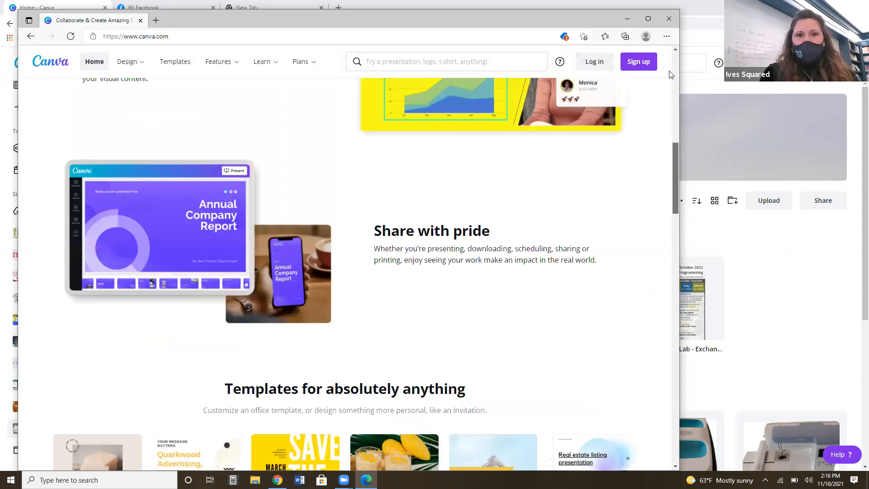
scroll(671, 50, "up", 8)
scroll(671, 50, "up", 2)
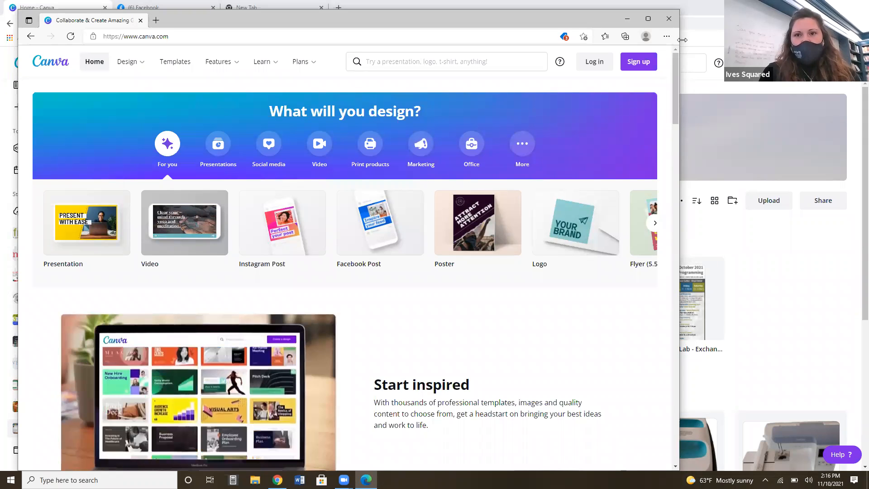
Widen the browser window and examine the public home page down to the Canva Free, Pro and Enterprise plans.
left_click_drag(679, 102, 754, 102)
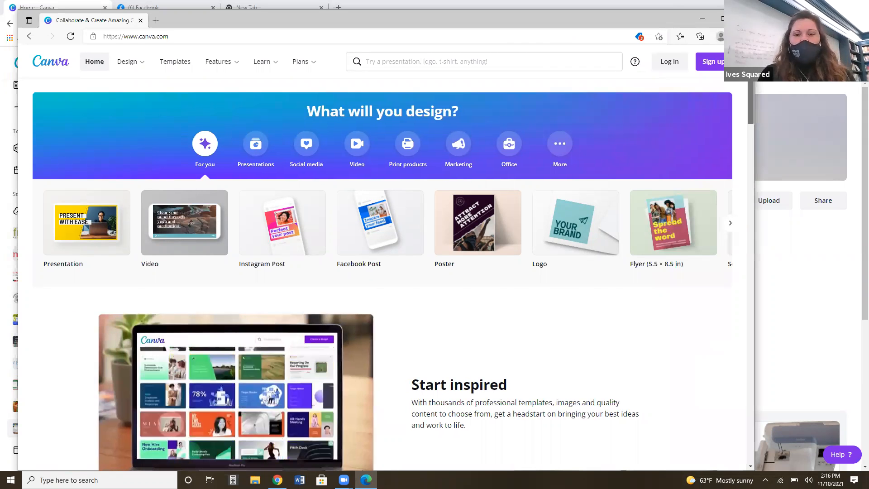
scroll(382, 271, "down", 3)
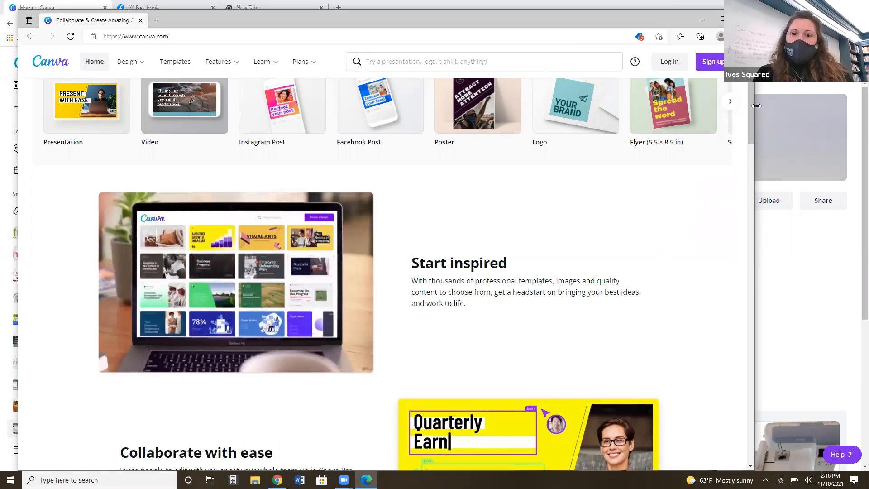
left_click_drag(755, 117, 760, 119)
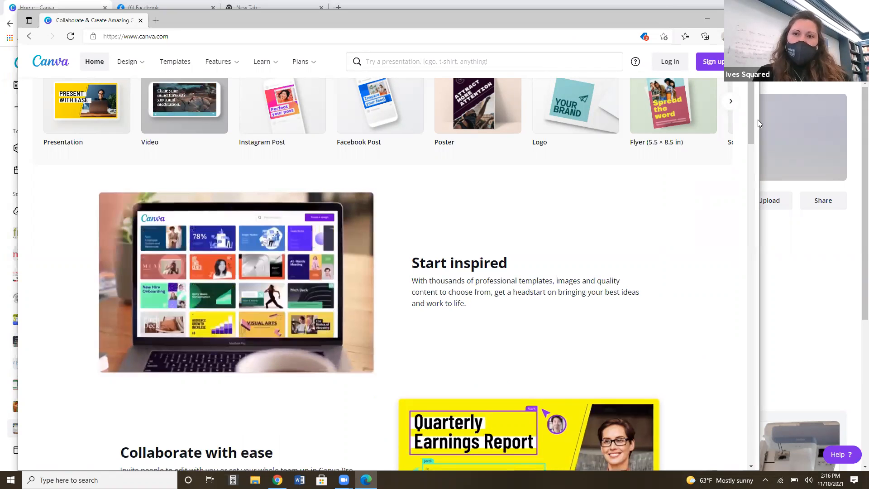
scroll(759, 158, "down", 5)
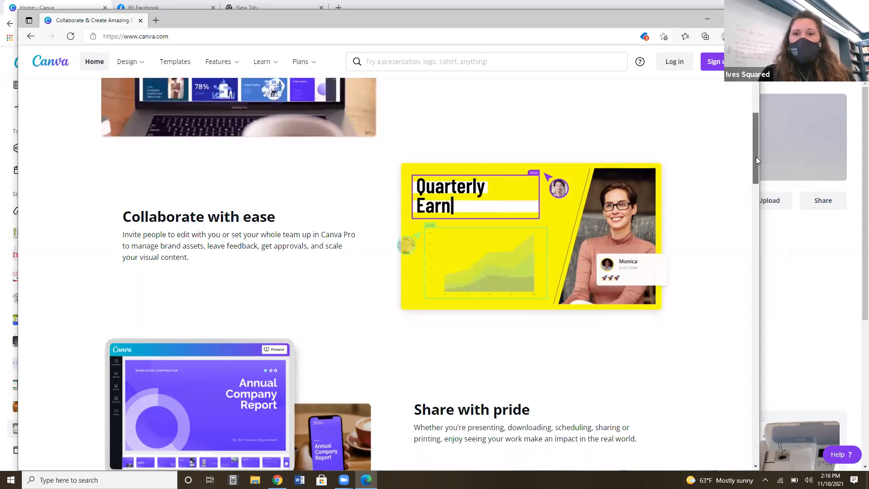
scroll(755, 167, "down", 2)
scroll(756, 166, "down", 1)
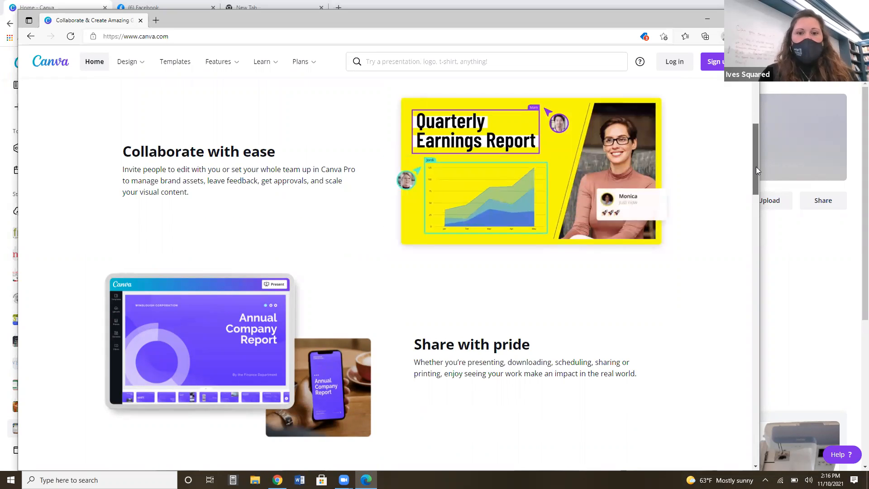
scroll(755, 178, "down", 4)
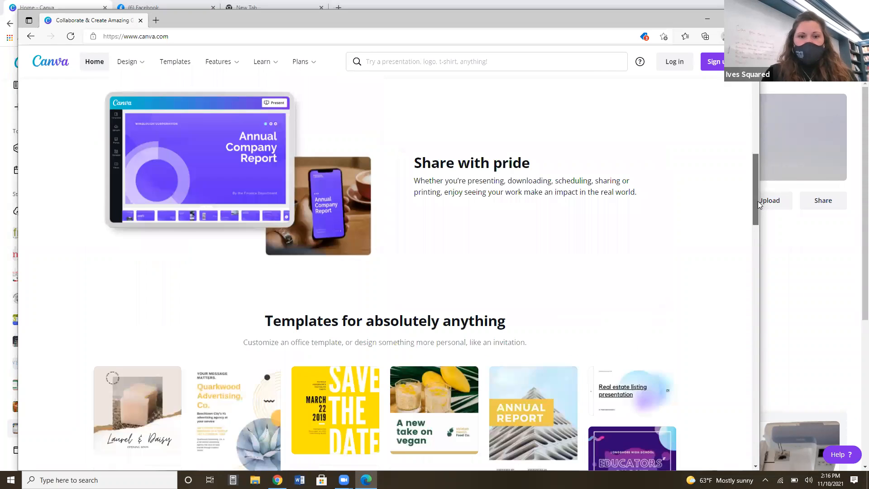
scroll(762, 230, "down", 5)
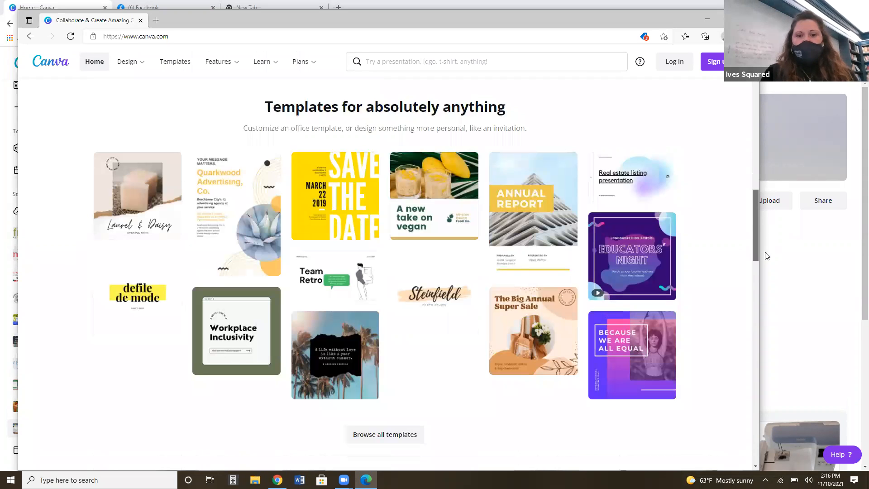
scroll(769, 263, "down", 3)
scroll(774, 273, "down", 10)
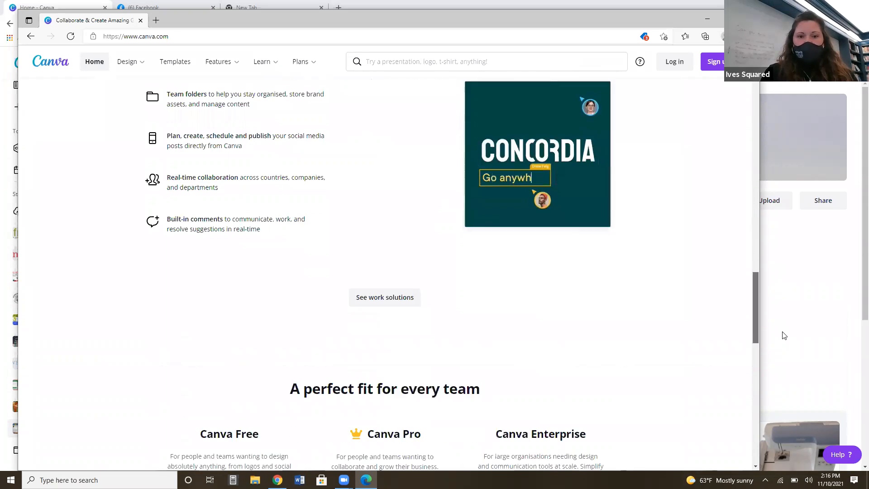
scroll(784, 337, "down", 2)
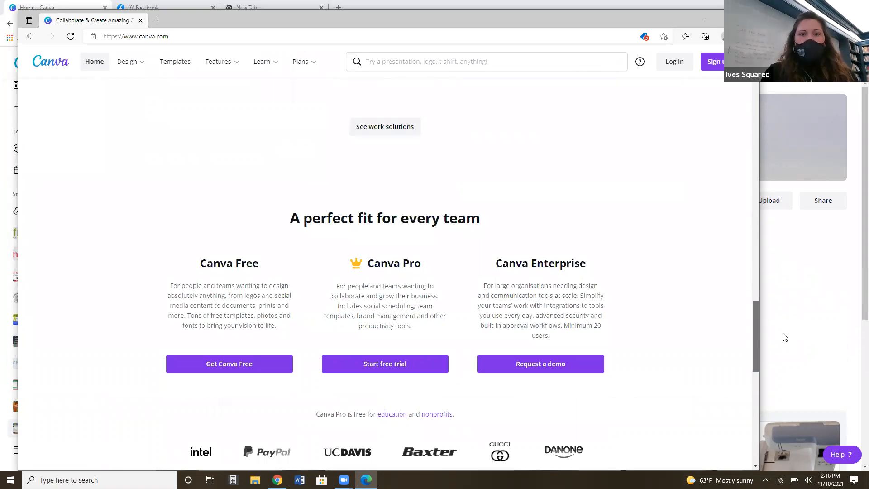
scroll(785, 337, "down", 3)
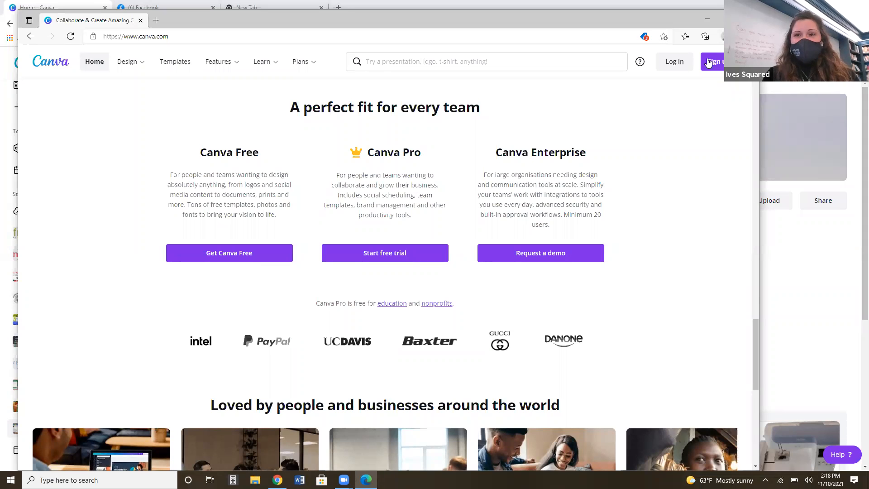
Switch back to the signed-in Canva account in Chrome and examine the Templates, Features and Learn categories.
left_click(711, 22)
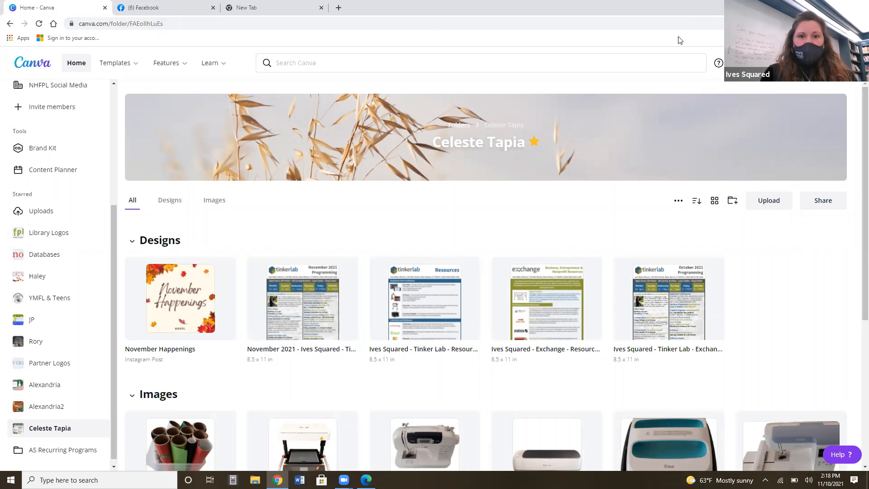
mouse_move(116, 64)
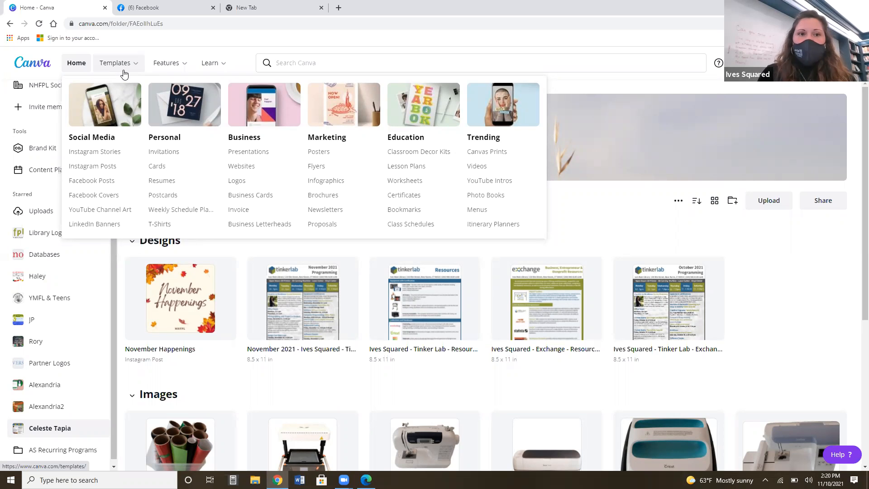
mouse_move(170, 70)
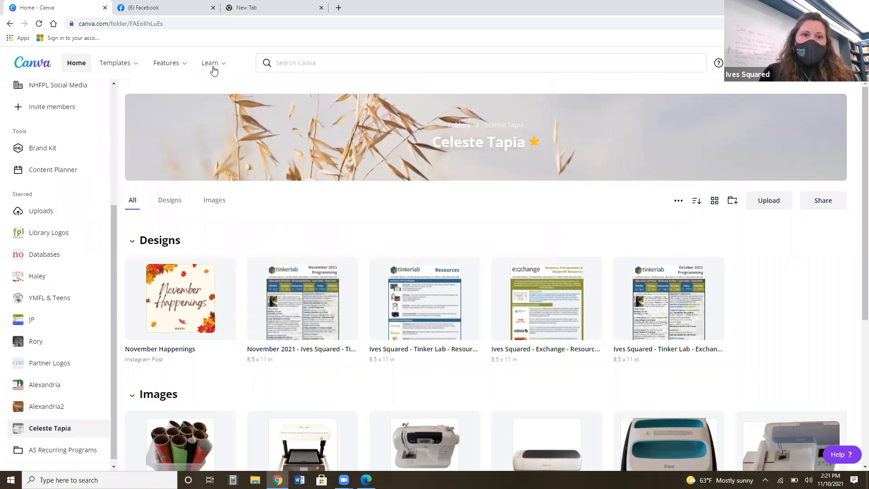
mouse_move(214, 70)
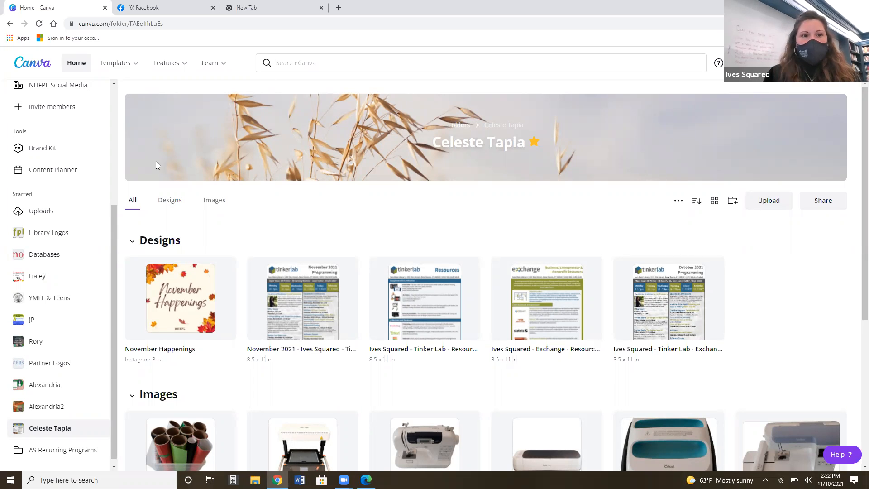
Examine the account's sidebar from the home and design entries down through team, tools and starred folders.
left_click_drag(113, 231, 114, 153)
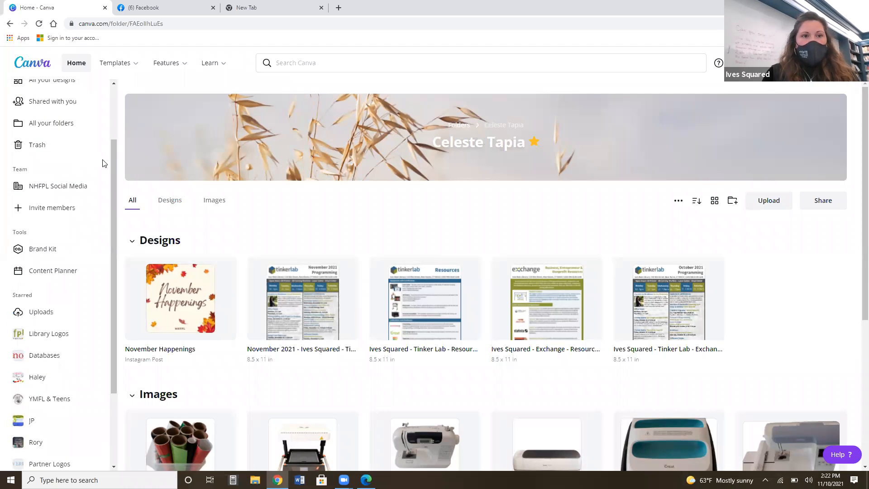
left_click_drag(116, 157, 114, 103)
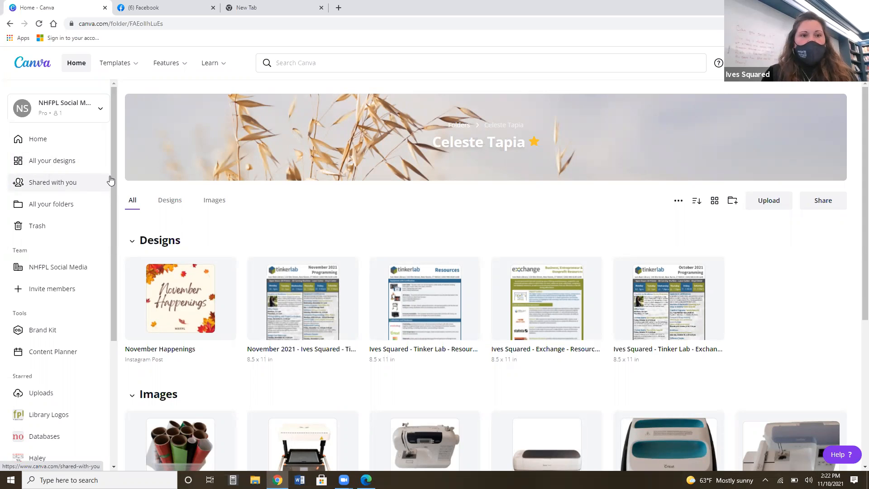
left_click_drag(112, 176, 114, 197)
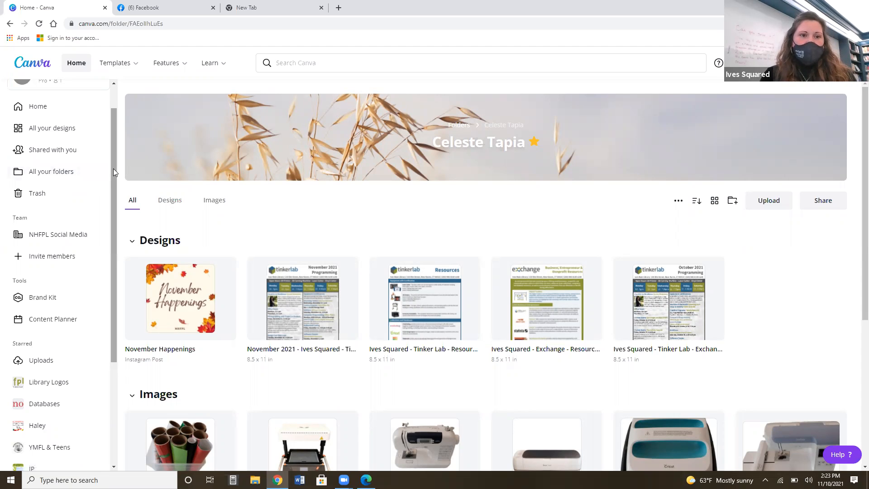
left_click_drag(113, 168, 117, 277)
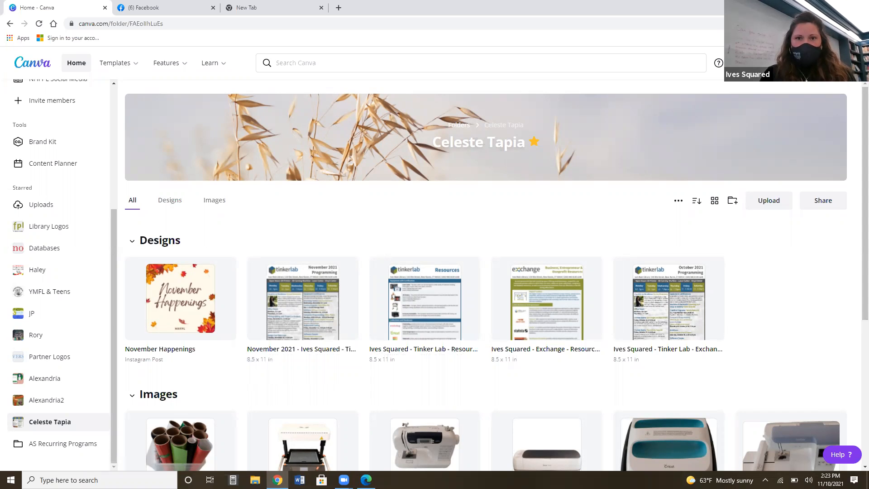
Create a blank Flyer (5.5 × 8.5 in) design and return to the Canva folder page.
left_click(795, 63)
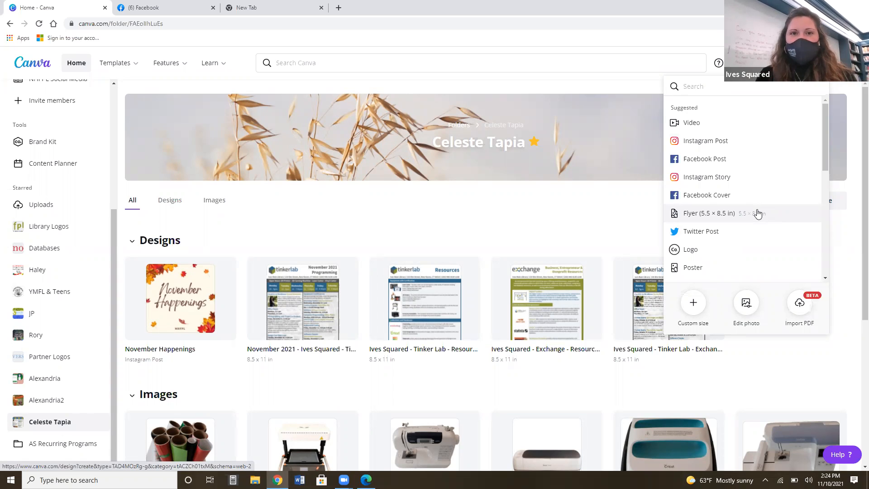
left_click(714, 217)
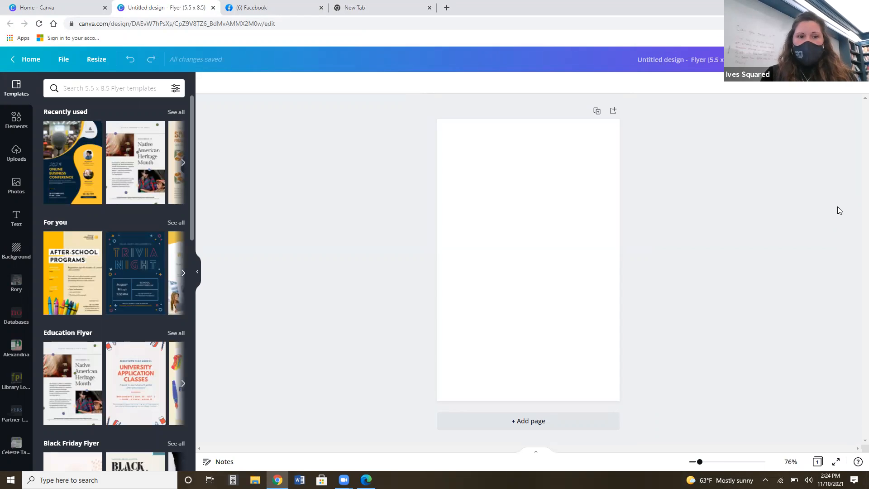
left_click(67, 5)
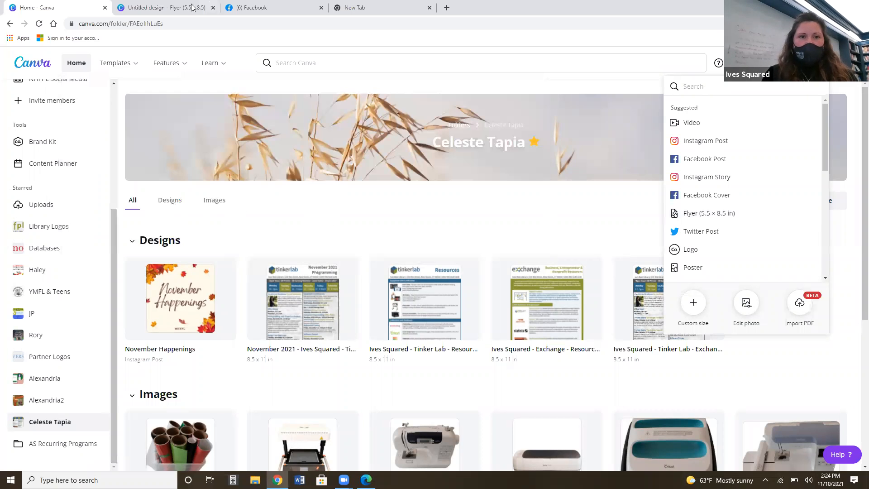
Switch to the untitled flyer design and examine the editor's collapsible side panel, including its text and template collections.
left_click(151, 4)
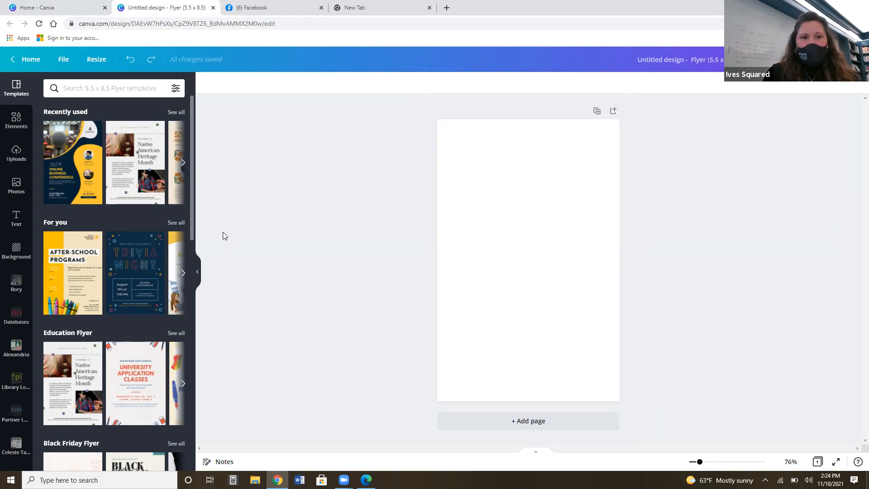
left_click_drag(191, 143, 199, 273)
left_click(198, 272)
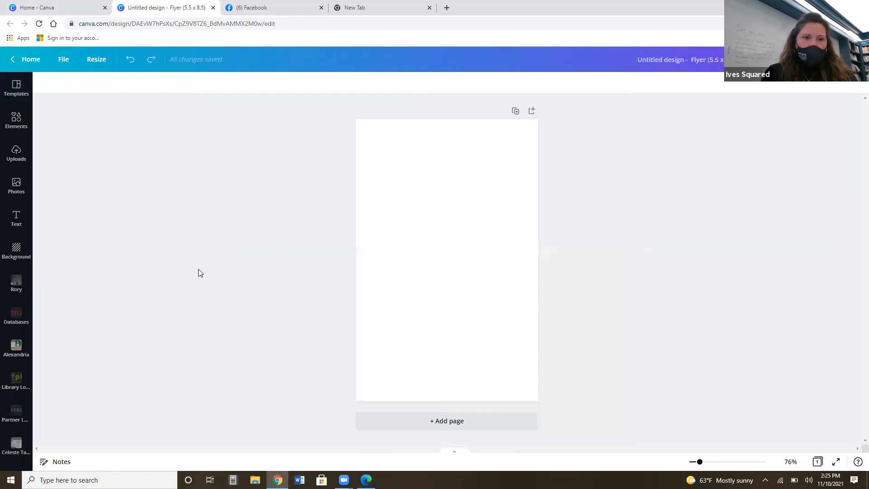
left_click(29, 224)
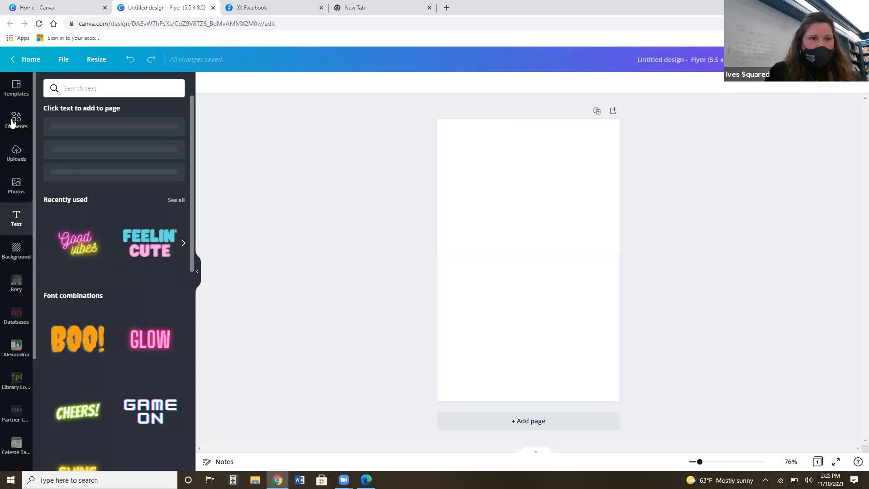
left_click(16, 87)
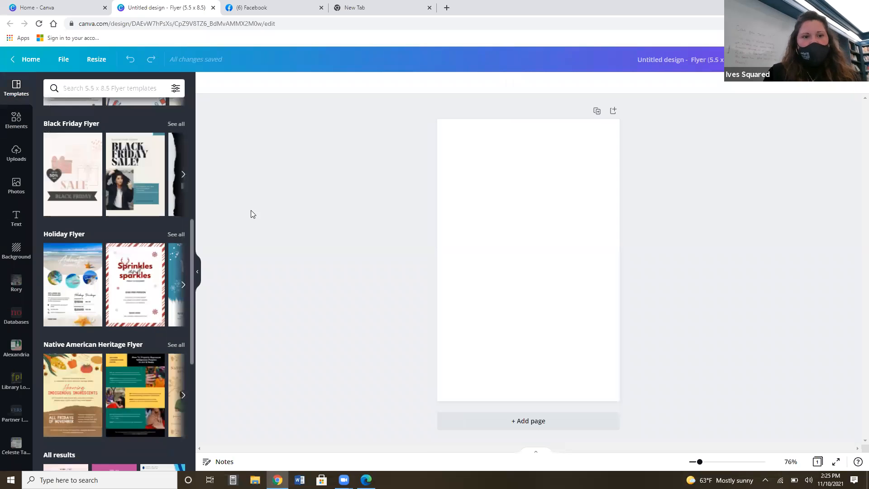
Apply the "How to Be an Ally to Indigenous Peoples" template from the Native American Heritage Flyer collection to the blank page.
left_click_drag(192, 252, 191, 177)
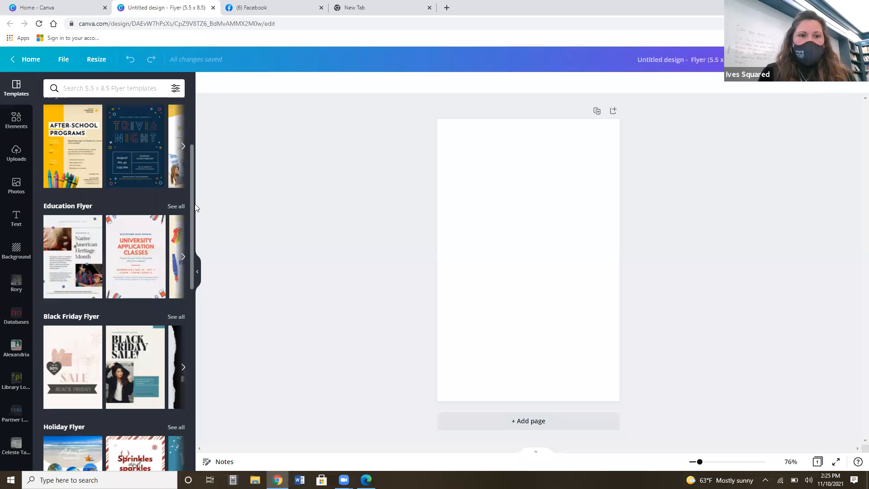
left_click_drag(191, 225, 207, 367)
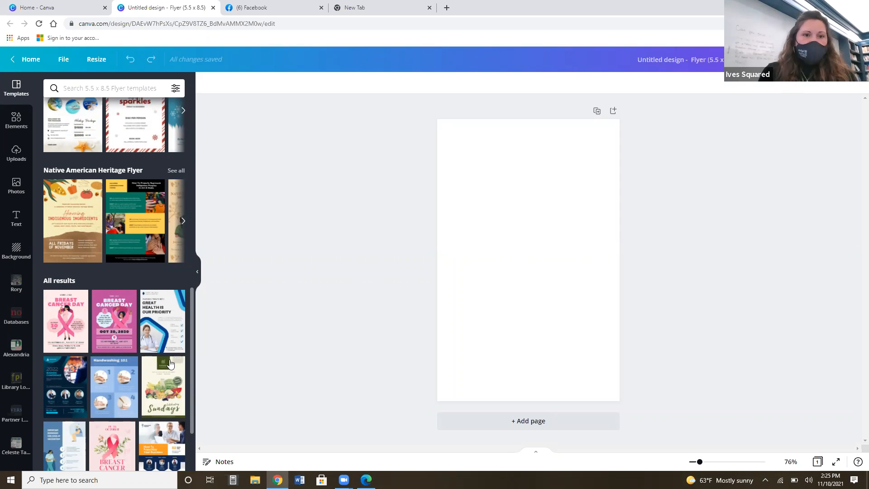
left_click(184, 222)
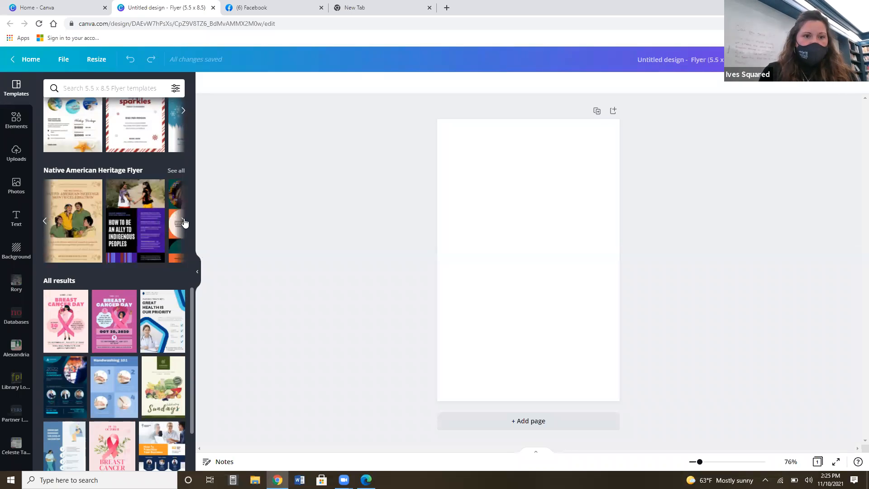
left_click(138, 198)
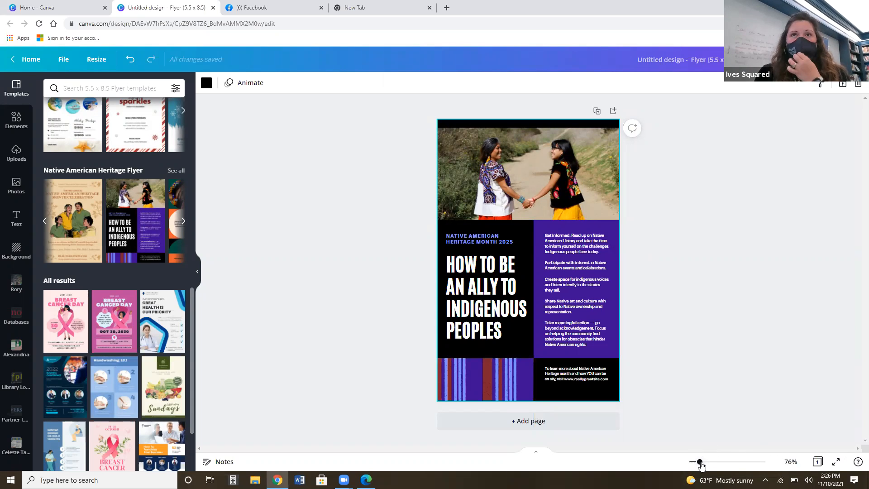
Replace the small heading above the flyer's title with "NEW HAVEN FREE PUBLIC LIBRARY", breaking the line before "PUBLIC".
left_click_drag(699, 462, 707, 462)
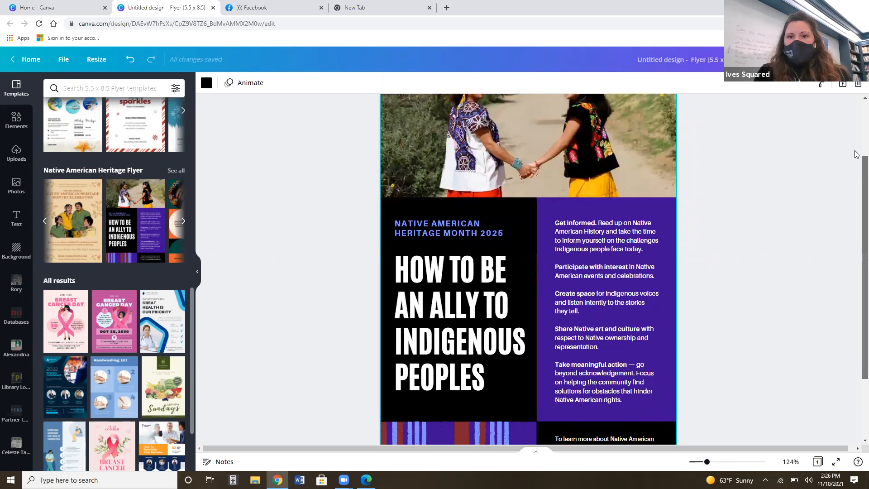
scroll(856, 154, "up", 2)
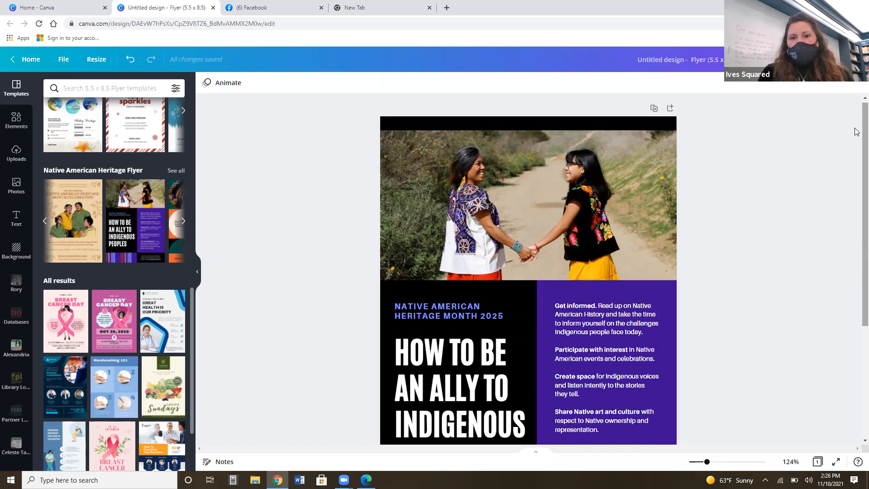
left_click(462, 315)
left_click(506, 312)
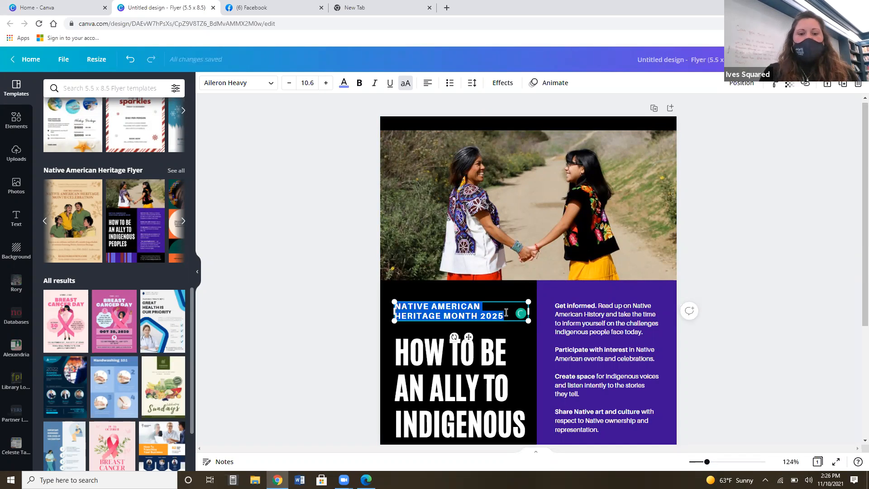
type("NEW H")
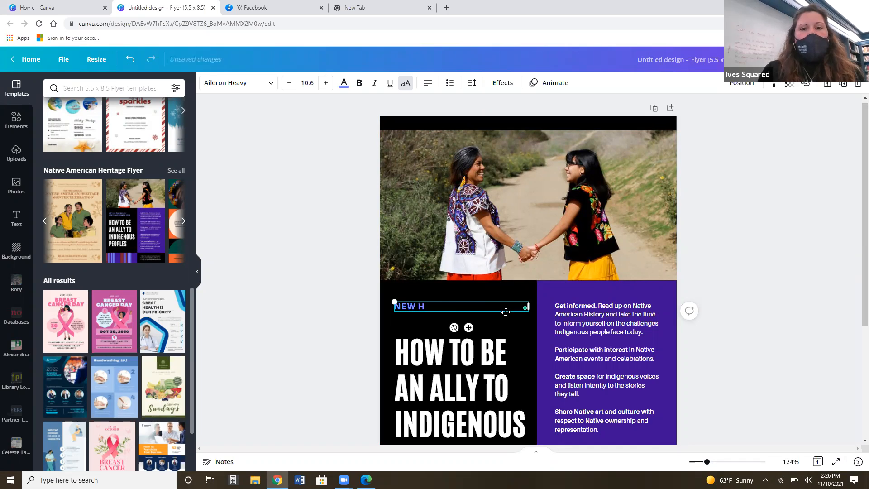
type("AVEN")
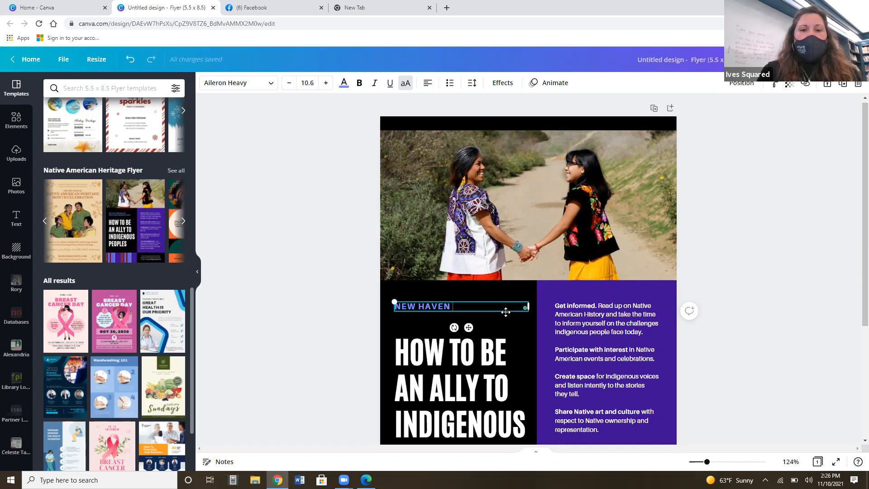
type(" FRE")
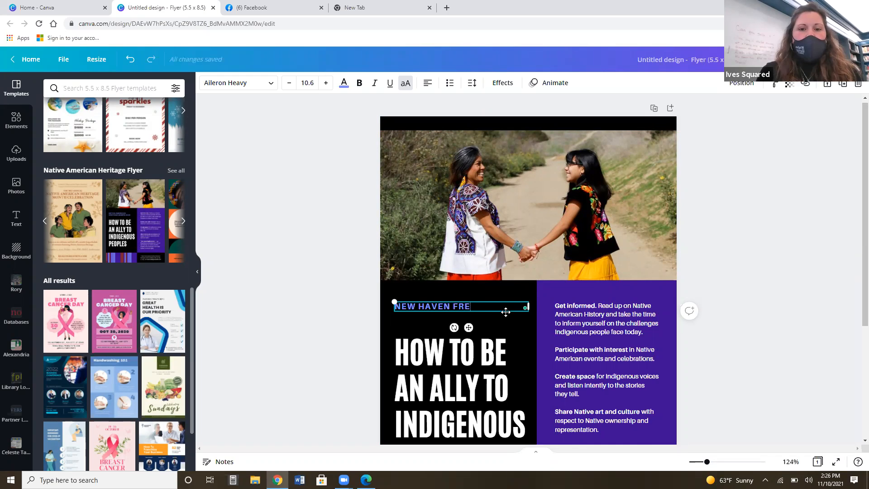
type("E PUBL")
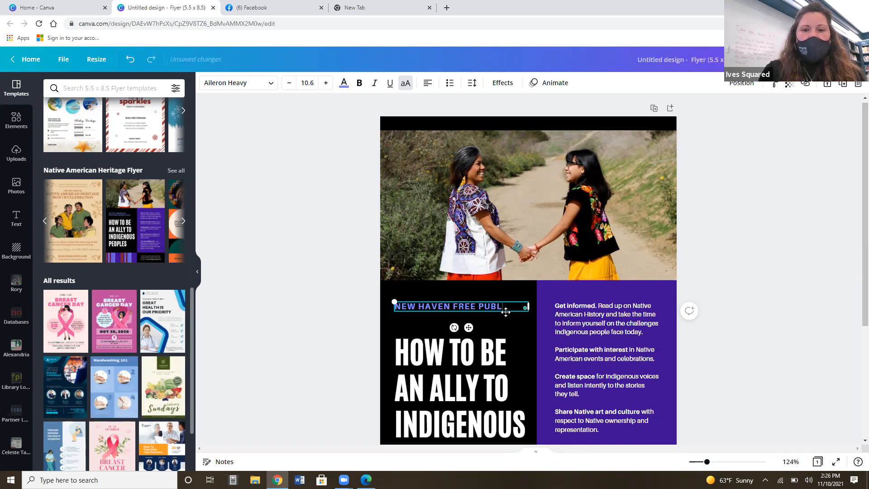
type("IC LIBRARY")
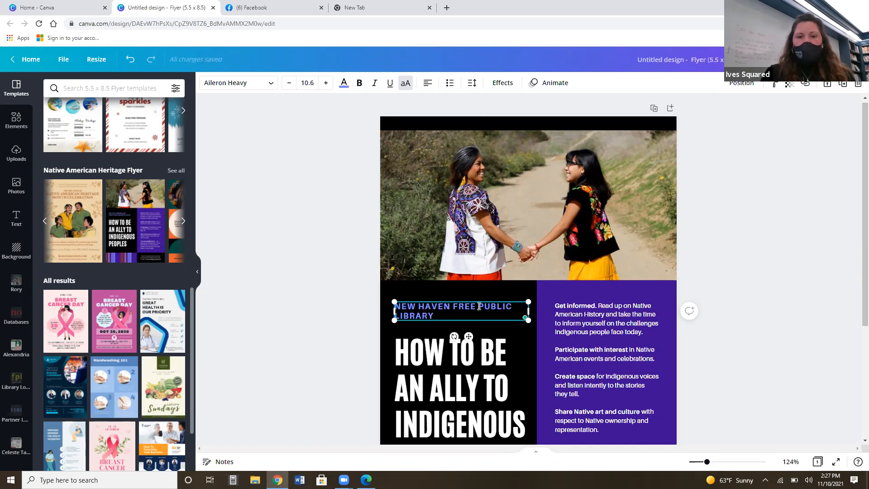
key("Return")
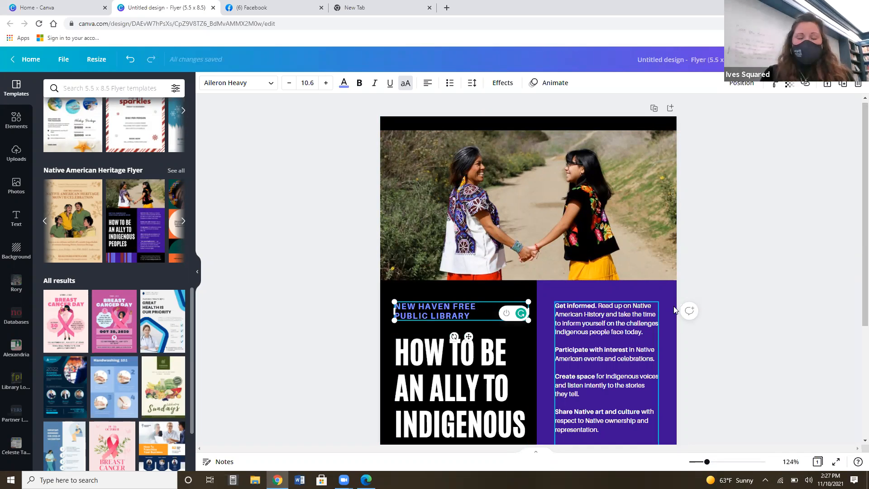
Replace the flyer's large title text with "NOVEMBER".
left_click(429, 395)
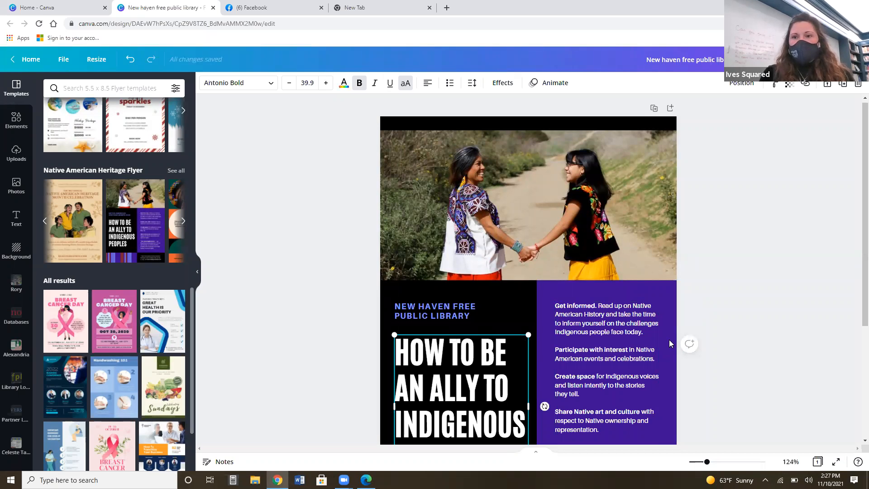
left_click_drag(863, 127, 864, 160)
left_click(484, 400)
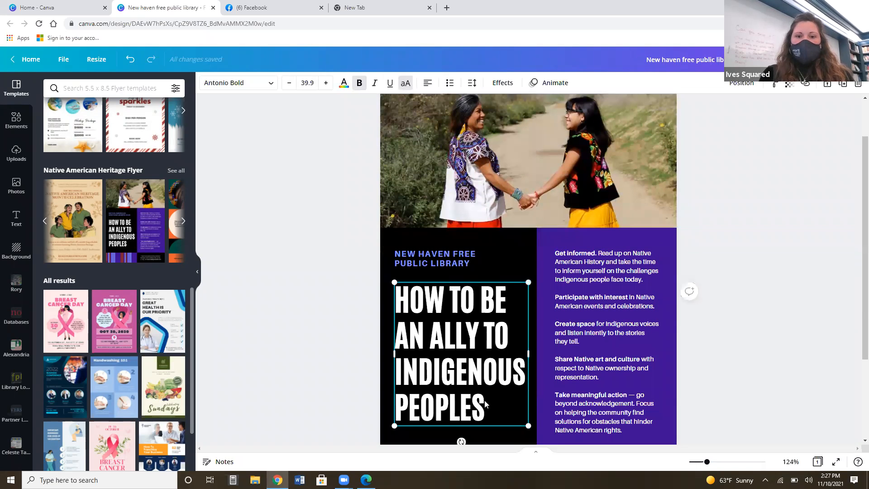
left_click(484, 400)
type("NO")
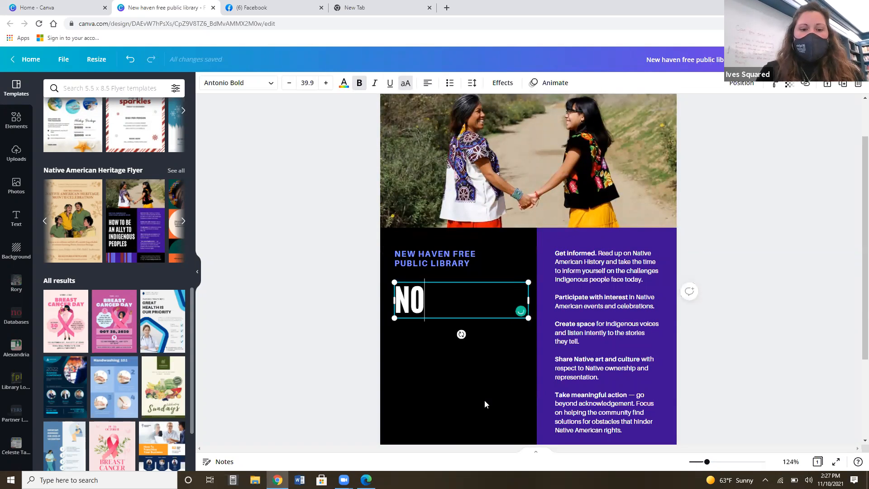
type("VEMBER")
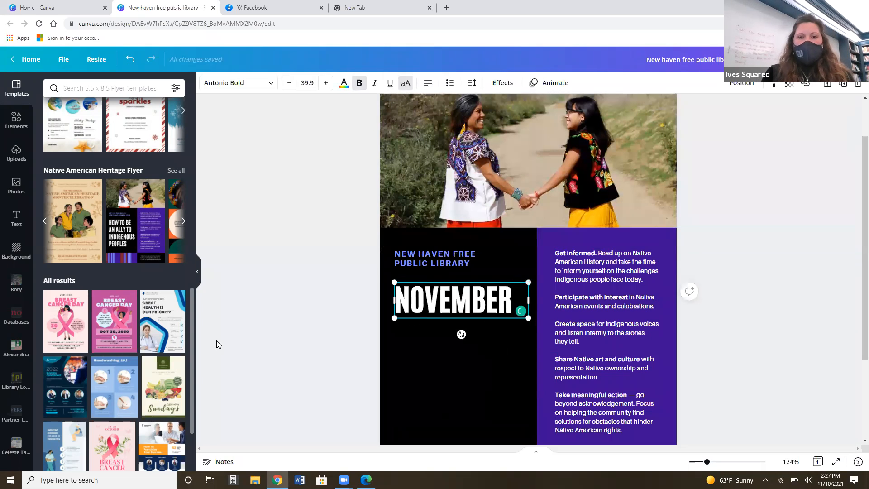
left_click(304, 330)
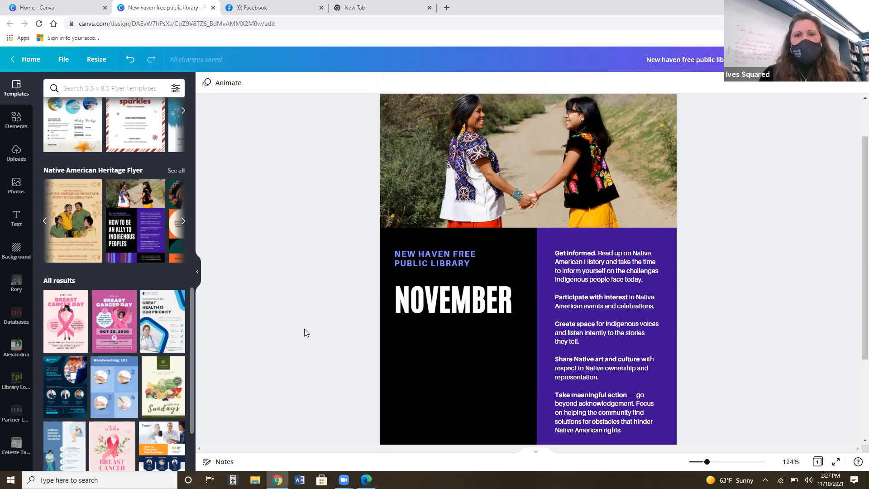
Select the body text on the purple panel and the header photo in turn to examine their editing options.
left_click(583, 277)
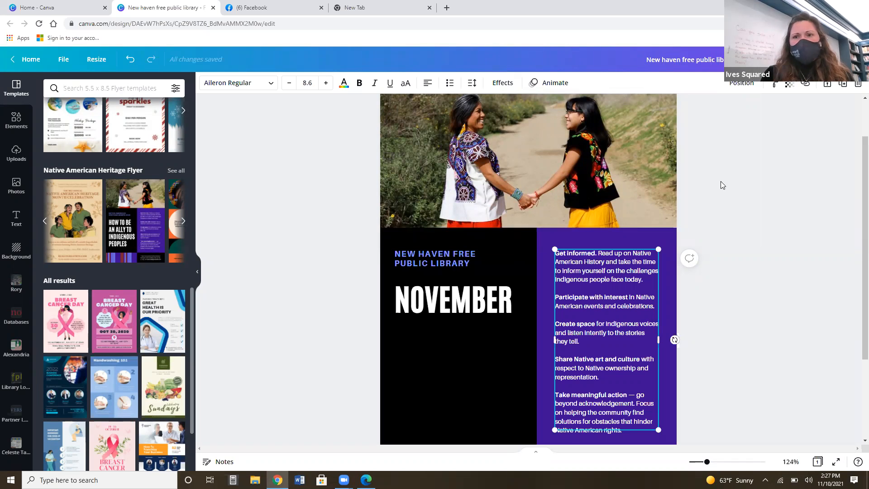
left_click(568, 139)
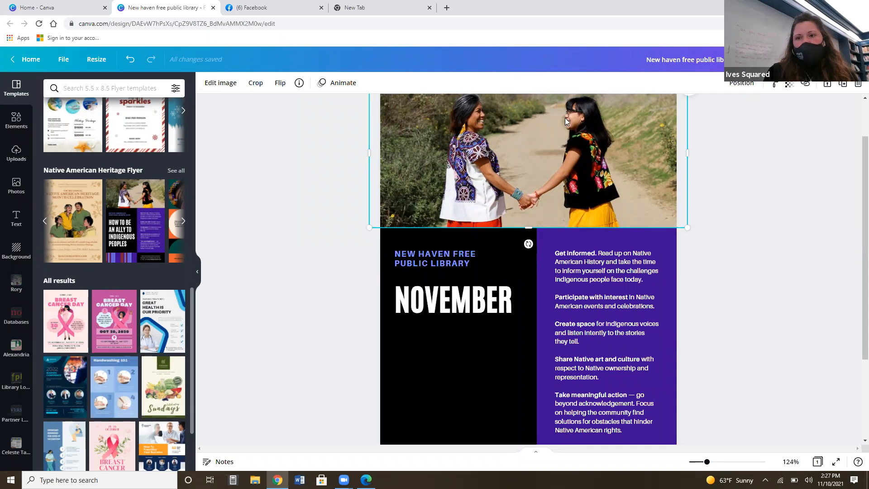
scroll(855, 156, "up", 1)
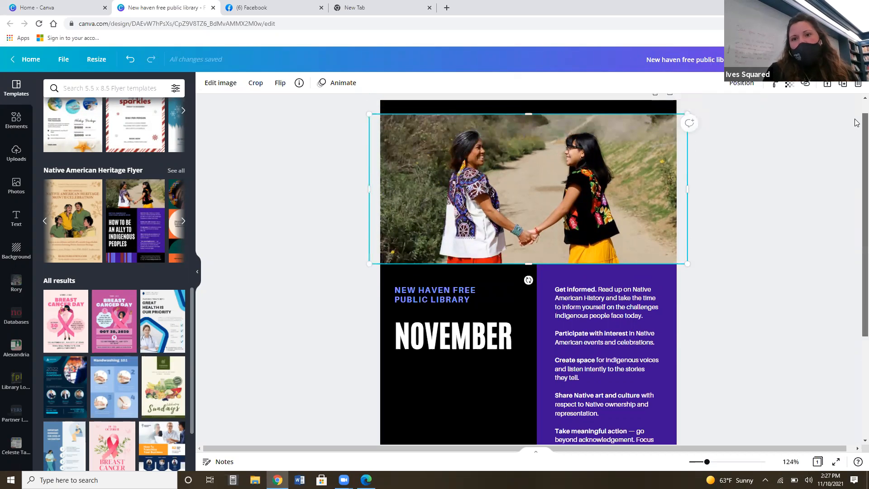
left_click_drag(855, 119, 855, 117)
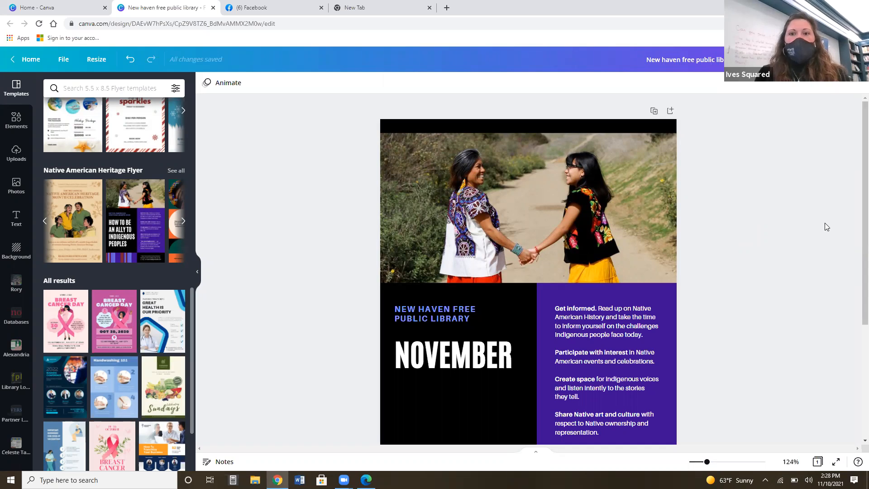
Duplicate the flyer page and return to the first page.
left_click(654, 111)
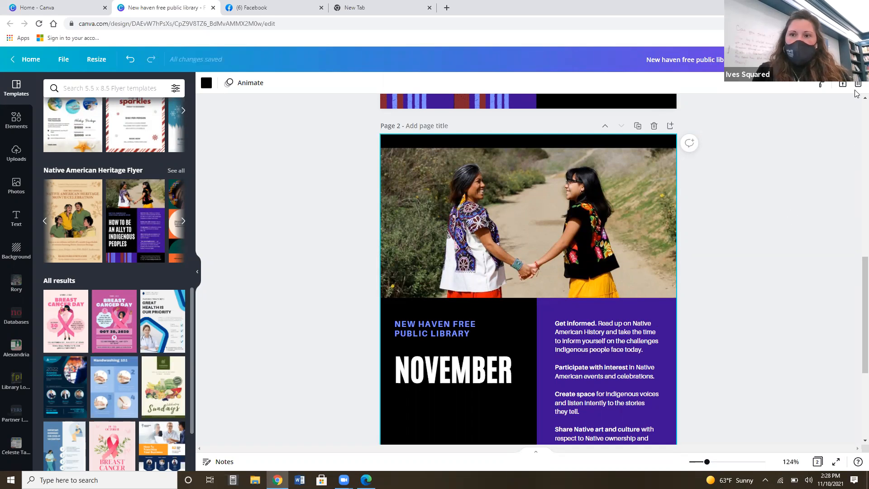
scroll(856, 103, "up", 4)
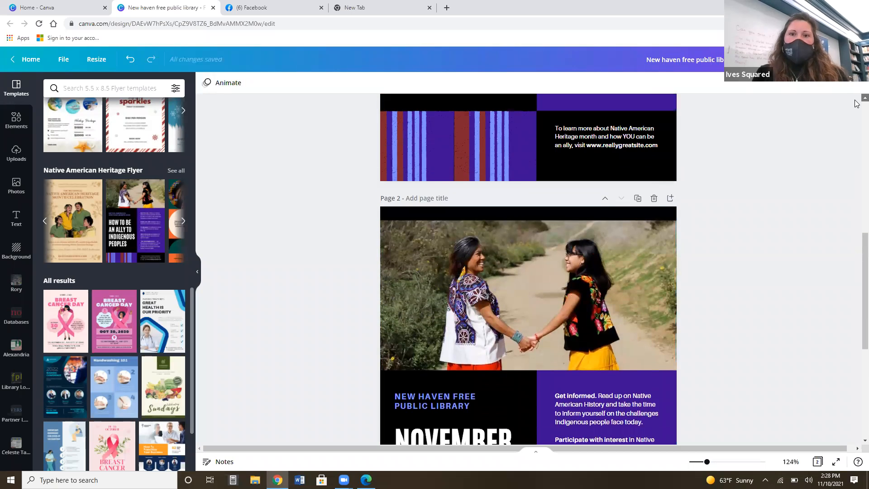
scroll(856, 103, "up", 4)
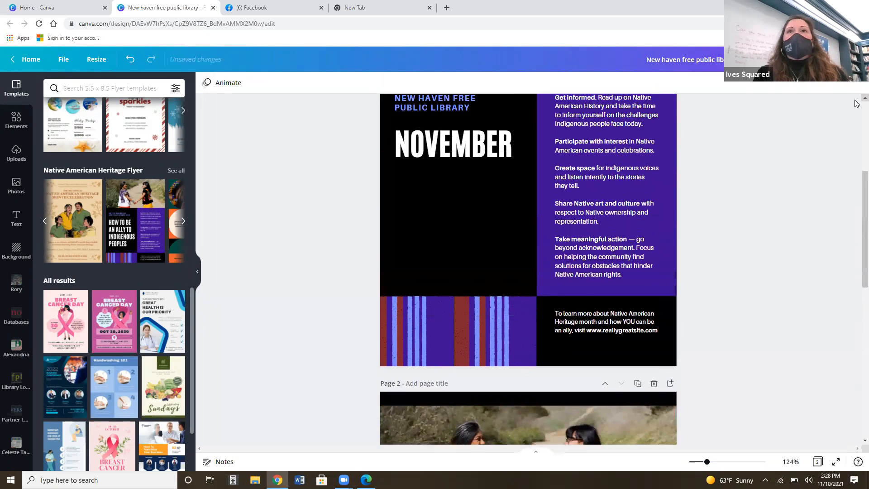
scroll(856, 103, "up", 3)
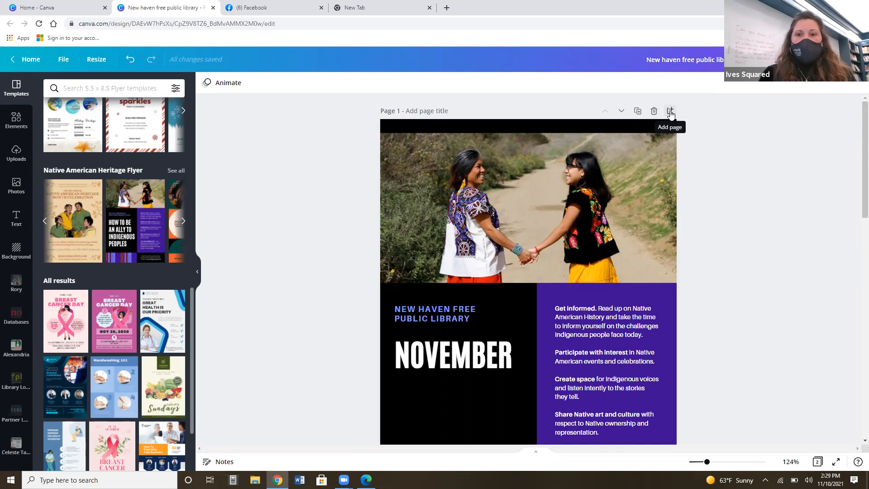
Add a new empty page directly after page 1 and check it between the two flyer pages.
left_click(670, 114)
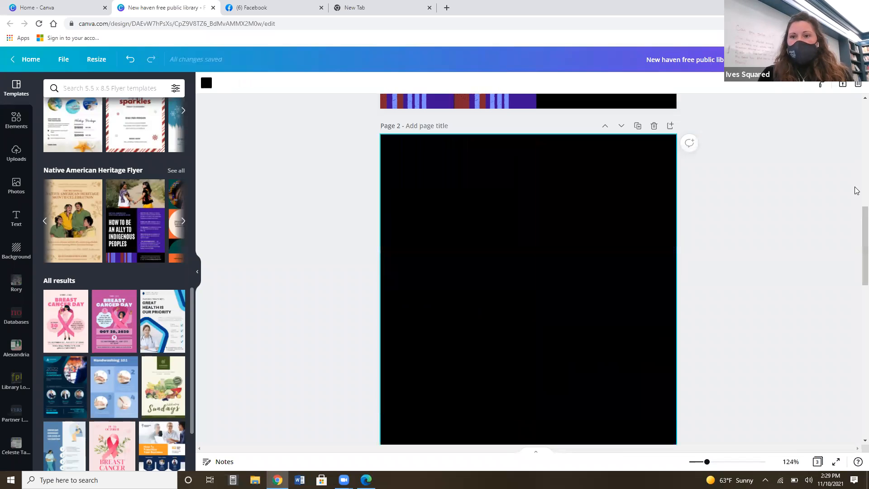
scroll(858, 221, "down", 1)
scroll(857, 245, "down", 1)
scroll(856, 227, "up", 2)
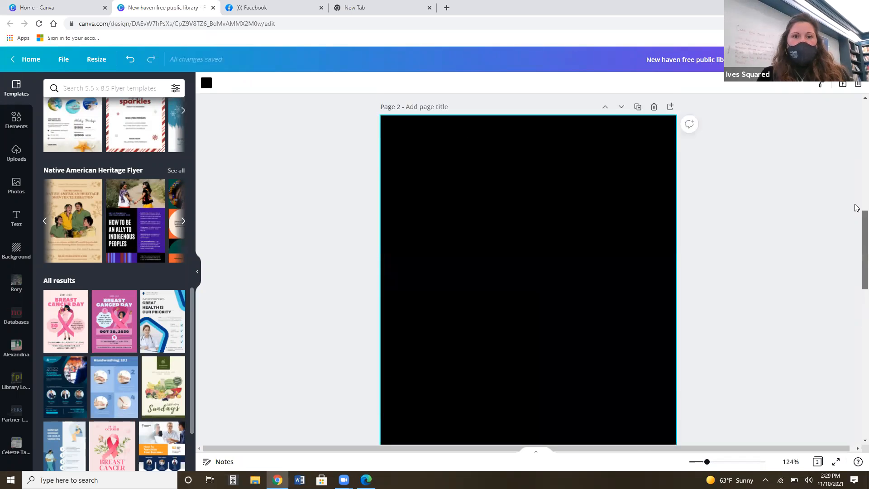
scroll(857, 208, "up", 1)
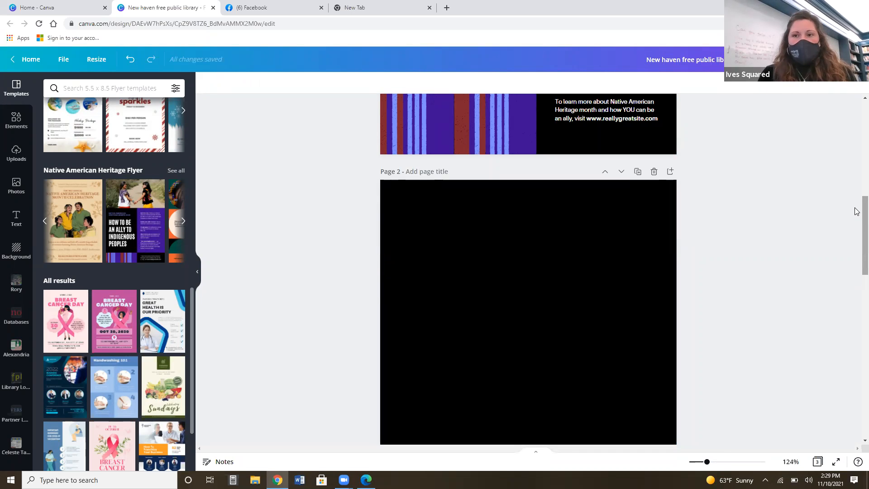
scroll(856, 217, "down", 1)
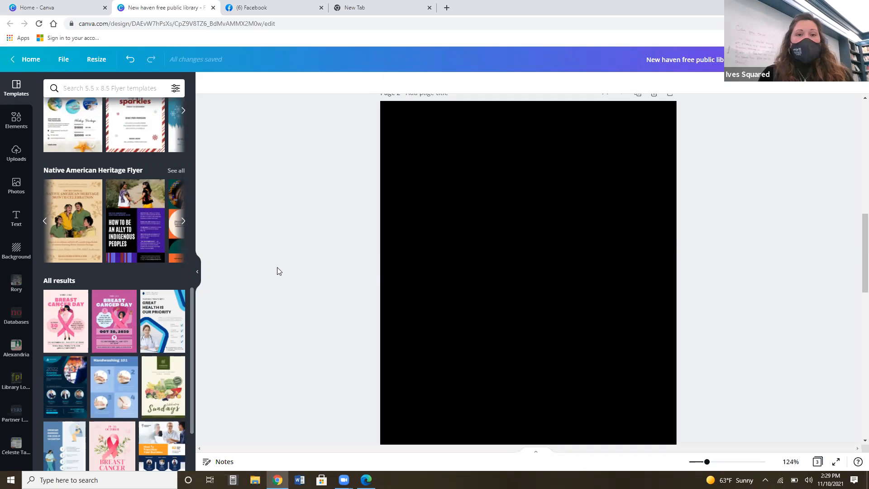
Add a square shape to the empty page and recolor it bright red from the photo colors.
left_click(18, 122)
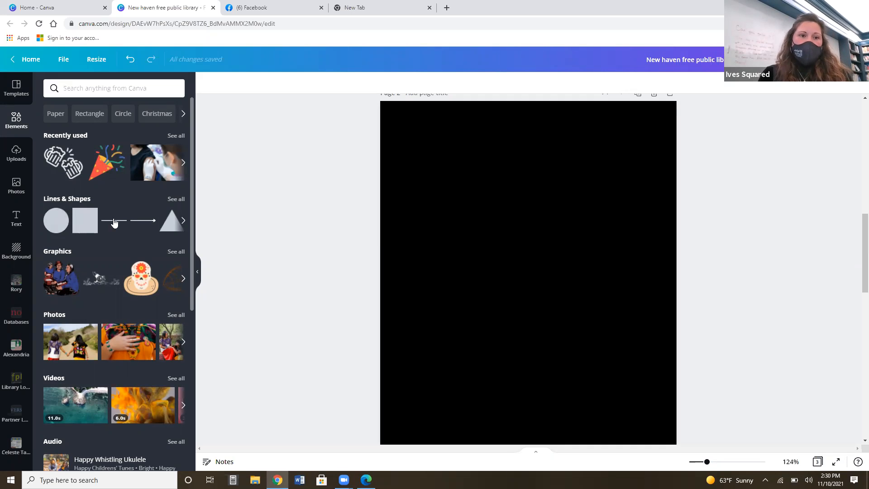
left_click(77, 225)
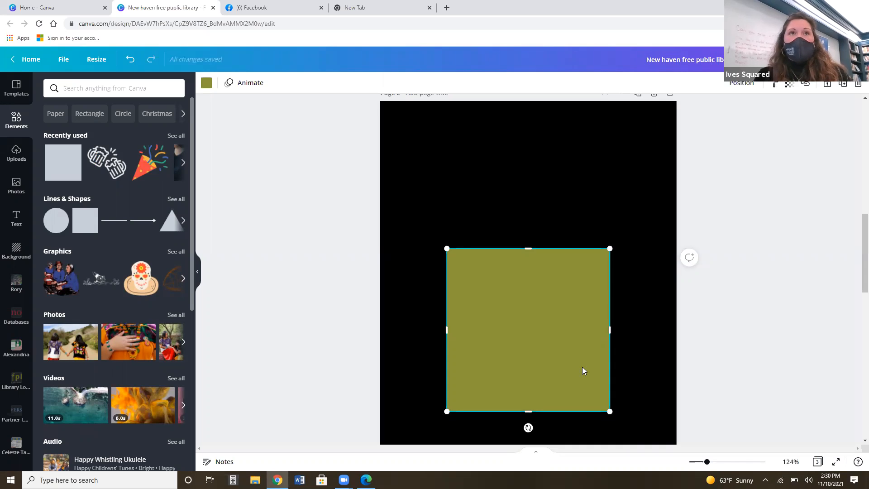
left_click(207, 84)
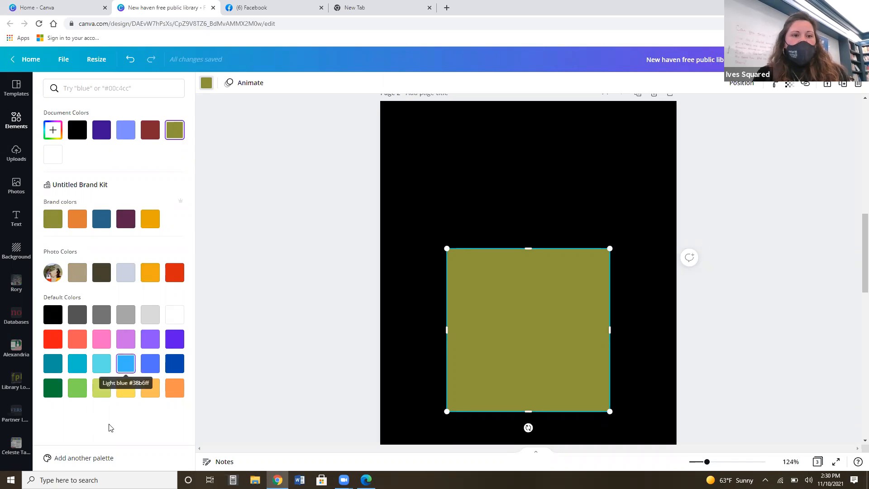
left_click(171, 275)
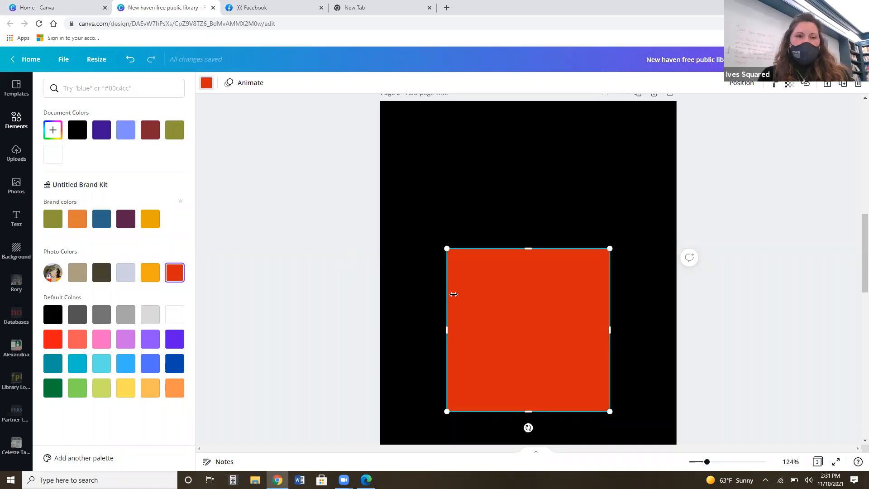
left_click(264, 144)
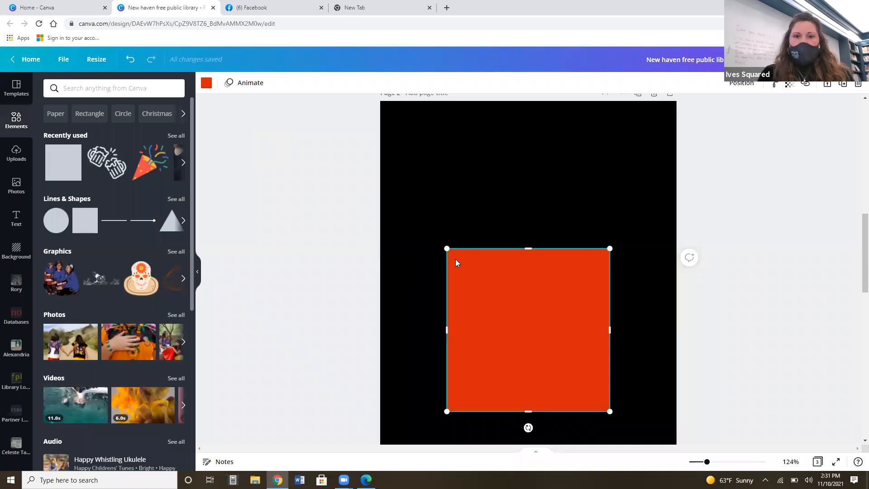
Shrink the red square slightly from its upper-left corner and lock it in place.
mouse_move(446, 247)
left_mouse_down()
mouse_move(498, 287)
mouse_move(541, 341)
mouse_move(446, 257)
left_mouse_up()
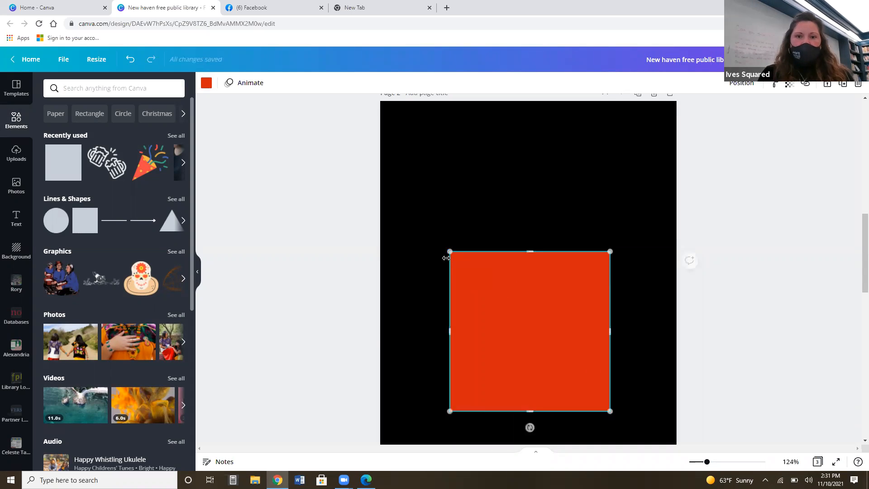
right_click(511, 297)
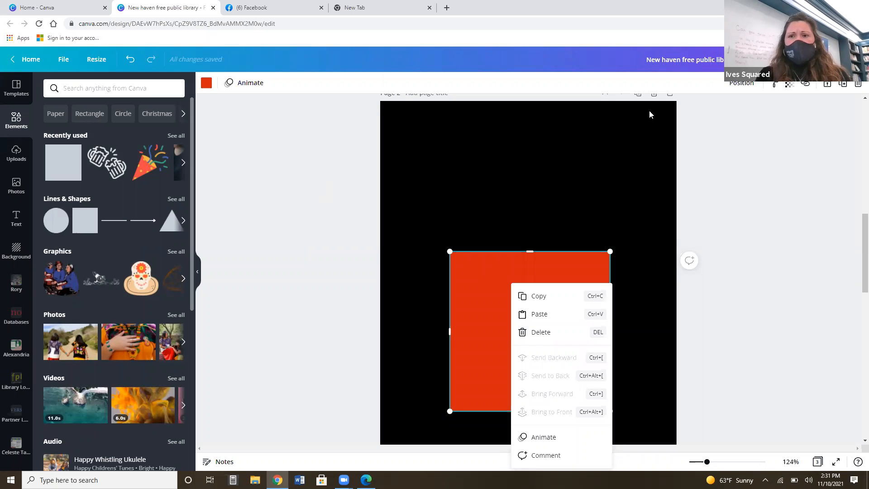
left_click(827, 85)
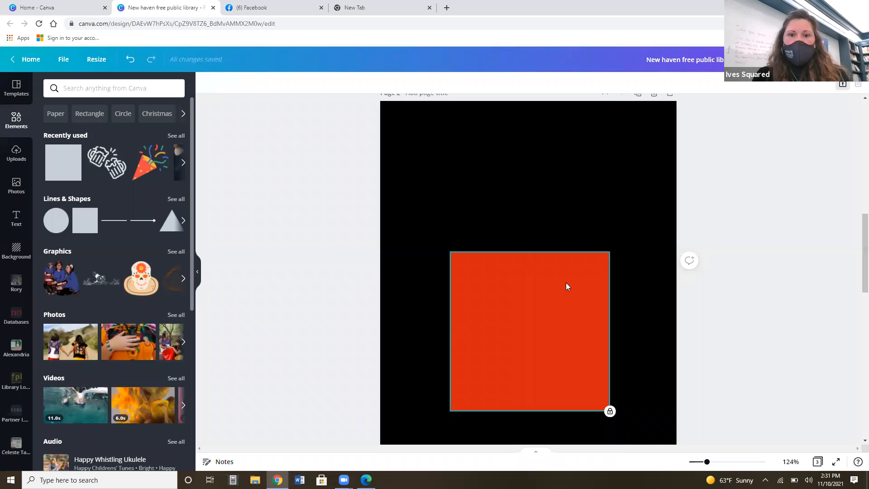
Deselect and reselect the locked red square and try to move it on the page.
left_click(558, 189)
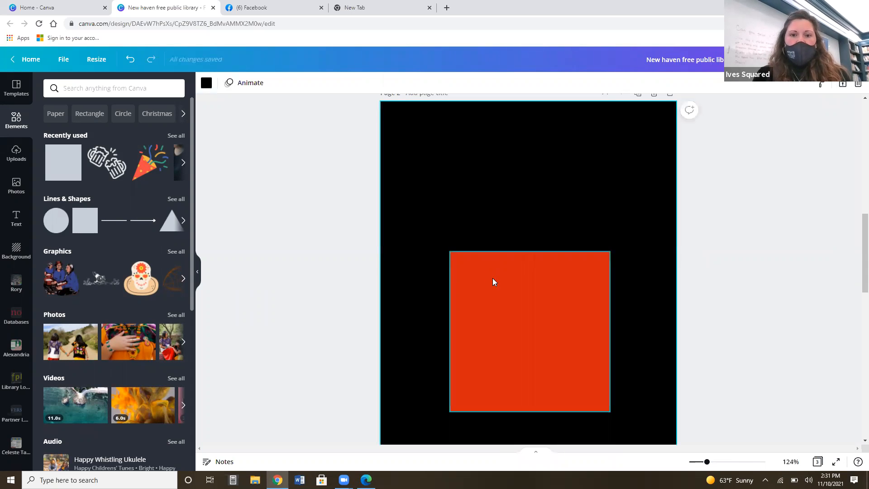
left_click(504, 290)
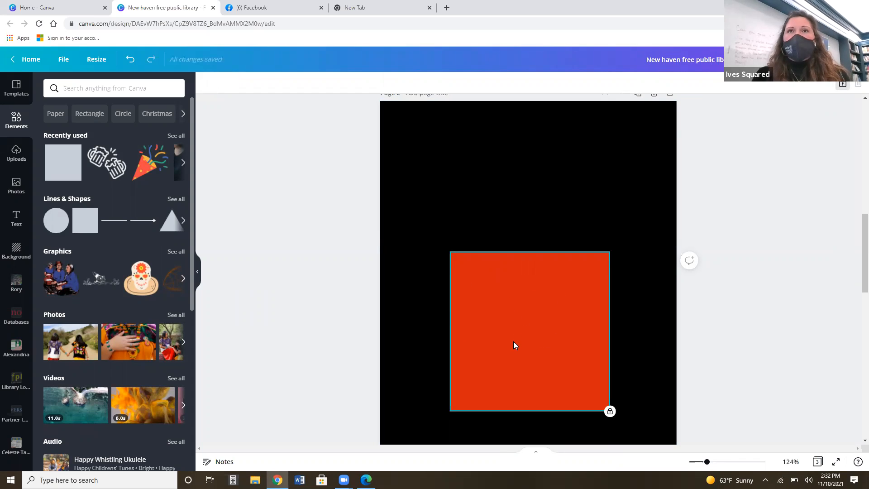
mouse_move(513, 341)
left_mouse_down()
mouse_move(506, 343)
mouse_move(515, 347)
left_mouse_up()
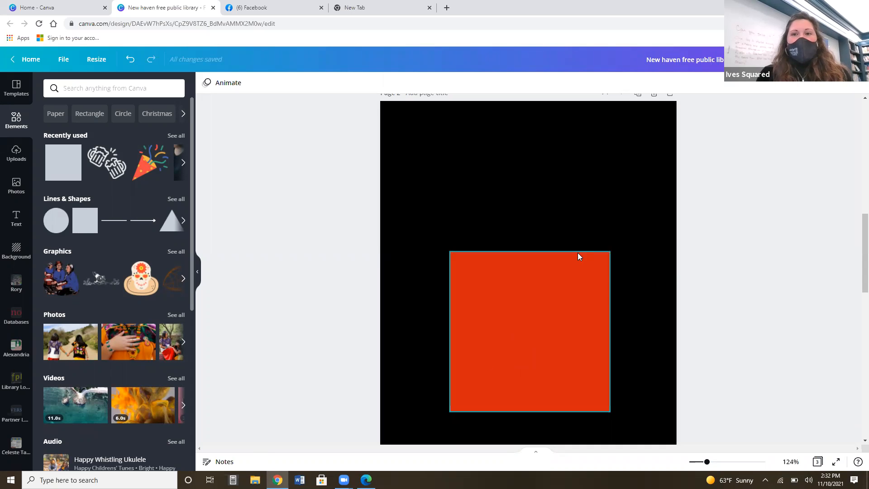
left_click(528, 314)
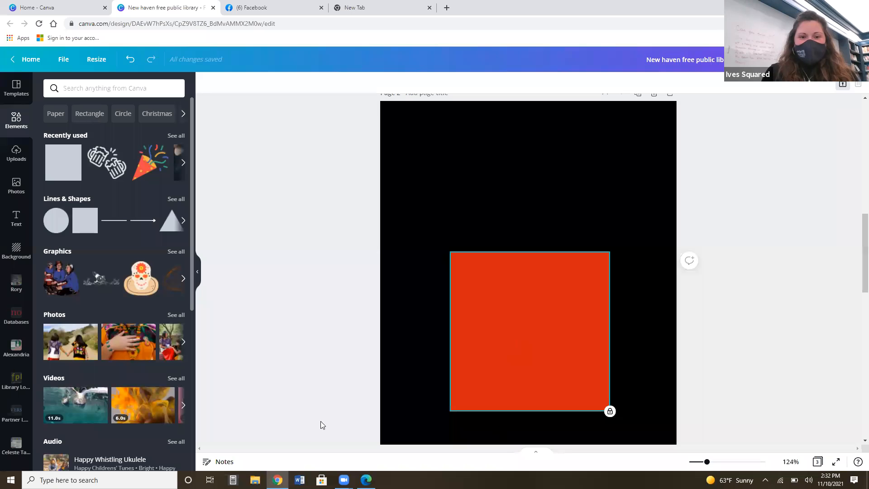
left_click(343, 480)
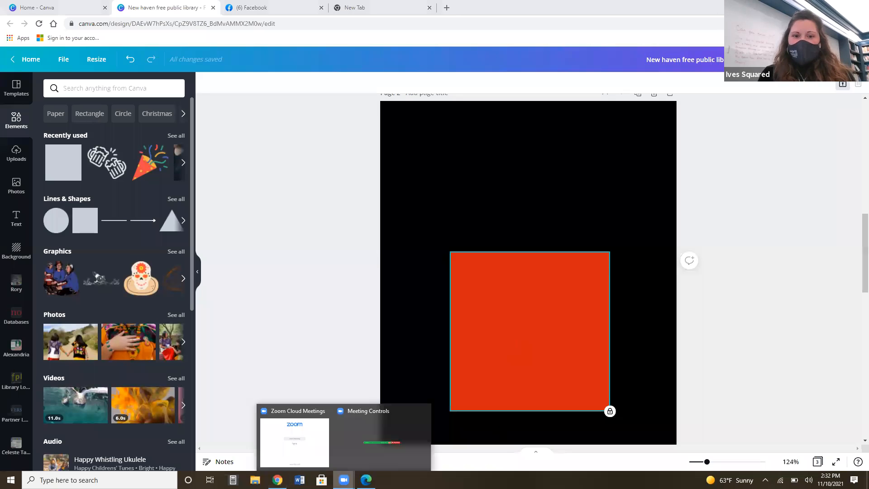
left_click(294, 347)
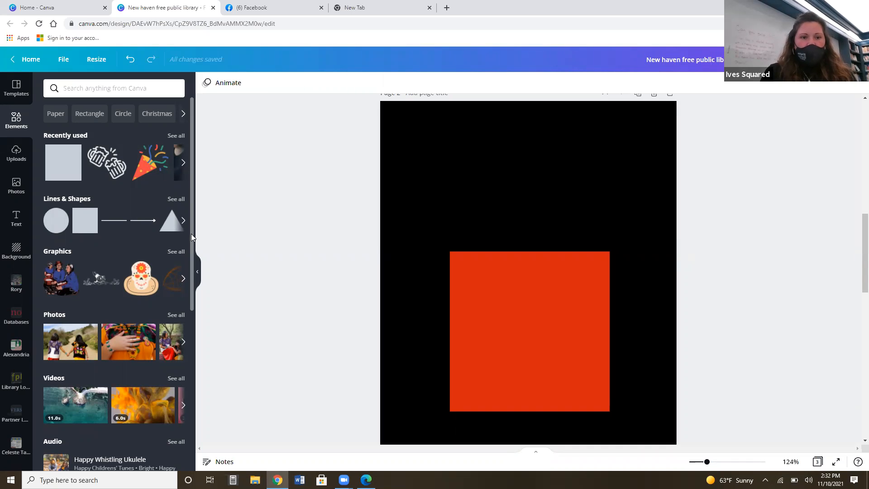
Add the sugar skull graphic from the elements over the red square and recolor its tan base dark purple.
scroll(191, 233, "down", 3)
scroll(204, 309, "down", 3)
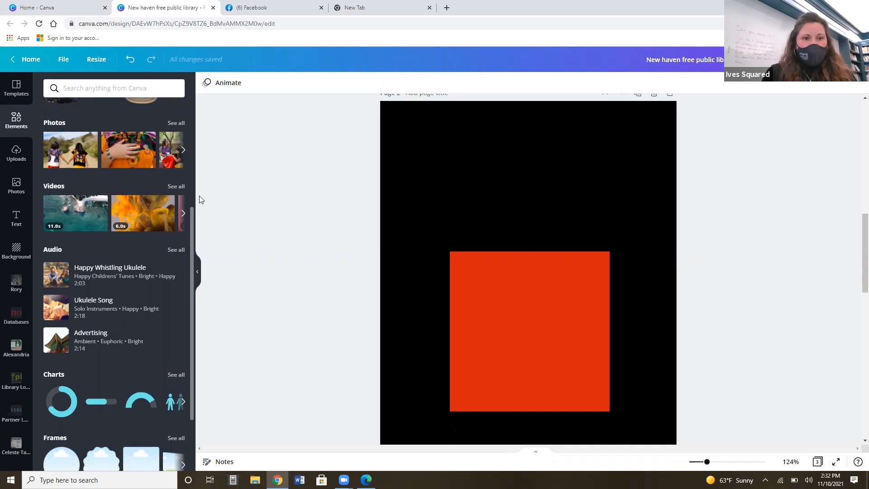
left_click_drag(193, 219, 184, 318)
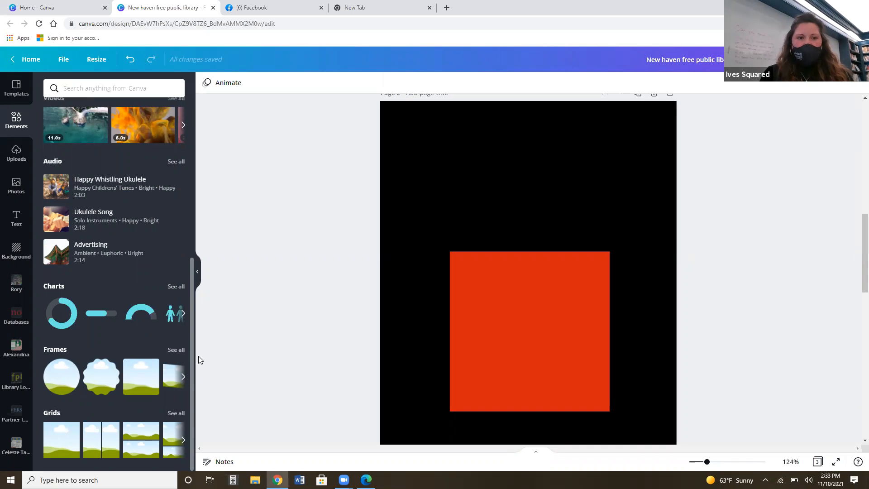
left_click_drag(192, 313, 195, 157)
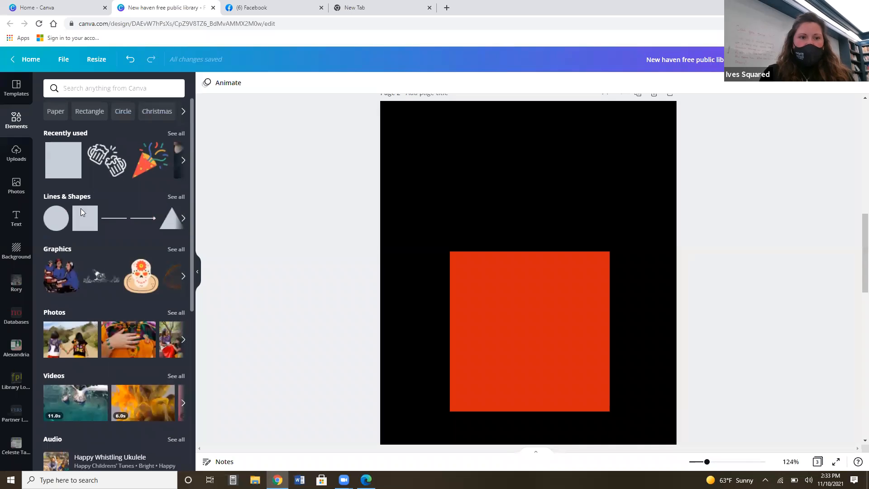
left_click(138, 278)
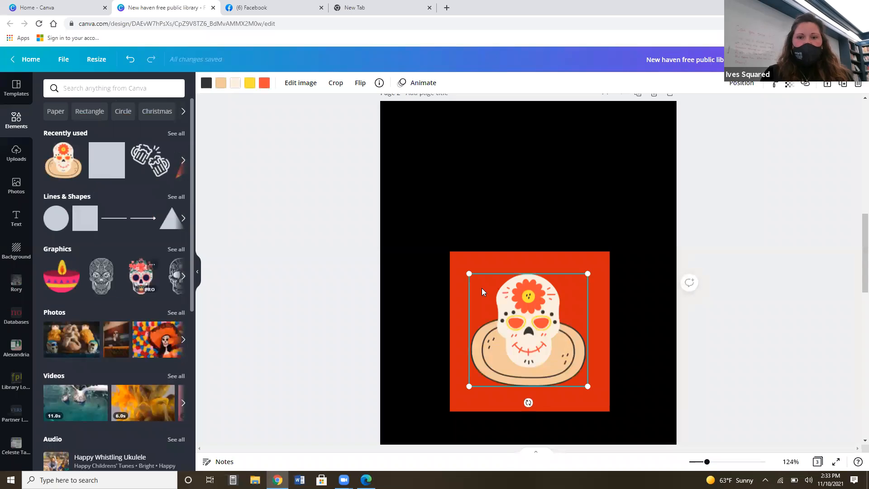
double_click(555, 342)
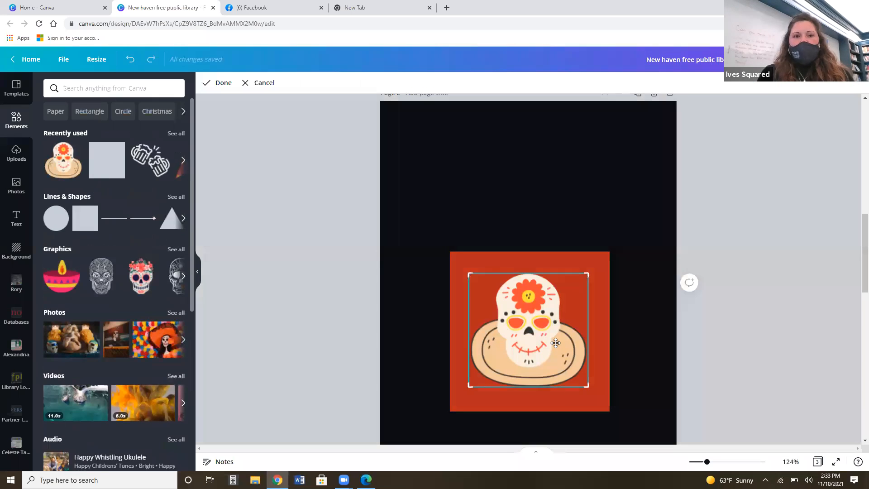
left_click(378, 270)
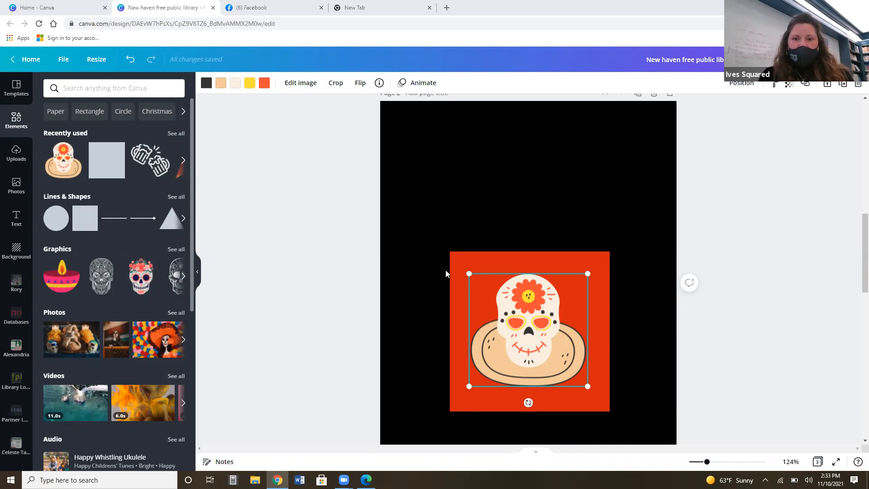
left_click(221, 83)
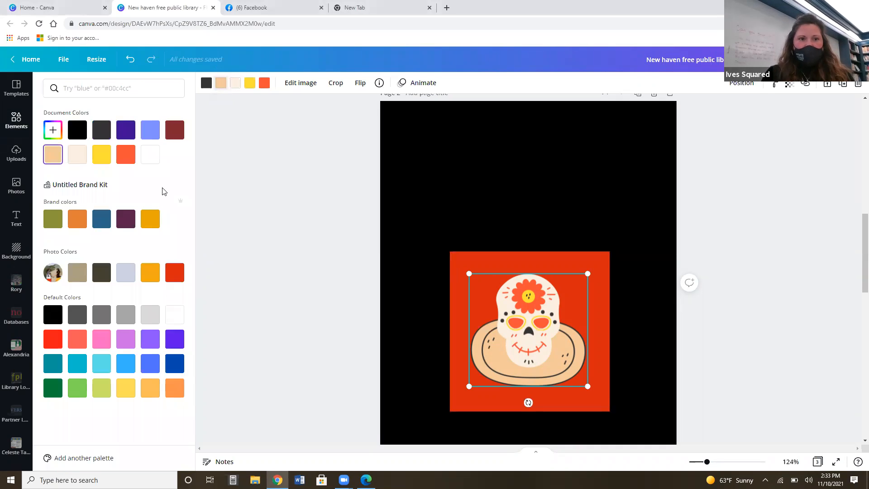
left_click(125, 130)
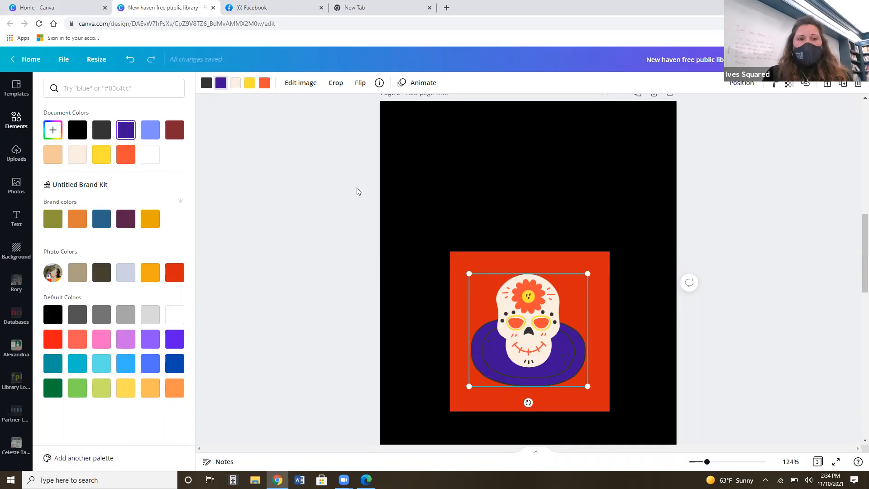
Give the skull graphic the Arctic effect from the ColorMix image effects.
left_click(301, 84)
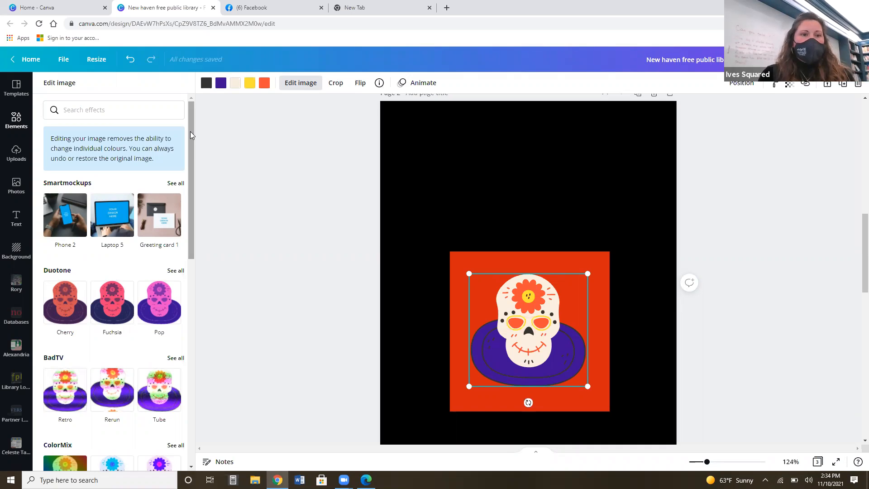
mouse_move(190, 131)
left_mouse_down()
mouse_move(206, 211)
mouse_move(215, 183)
mouse_move(217, 203)
mouse_move(206, 346)
mouse_move(222, 263)
left_mouse_up()
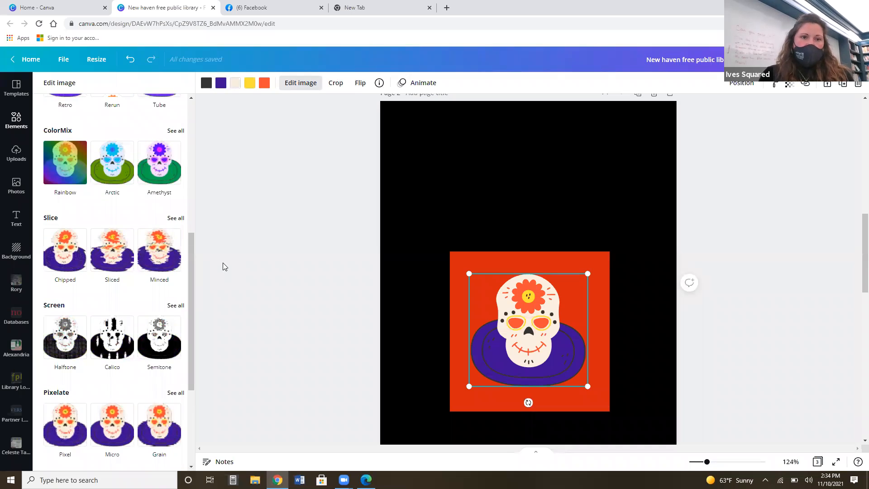
left_click(114, 174)
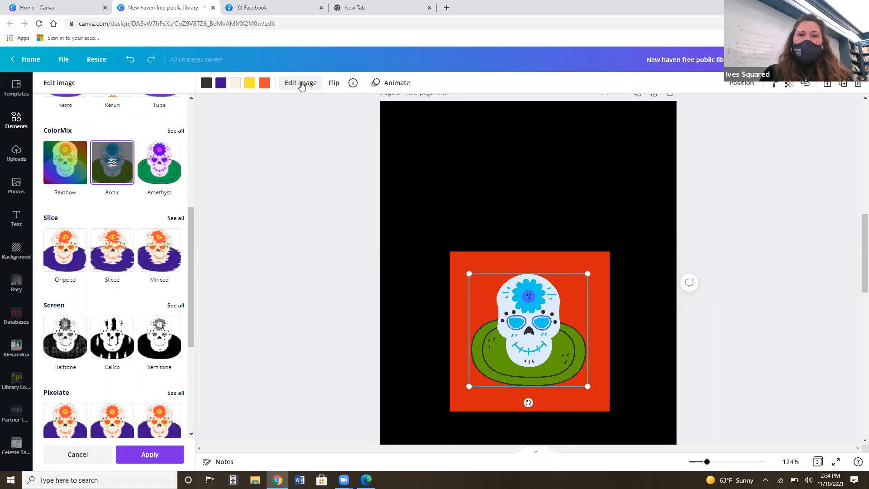
Flip the skull graphic vertically and flip it back upright.
left_click(334, 85)
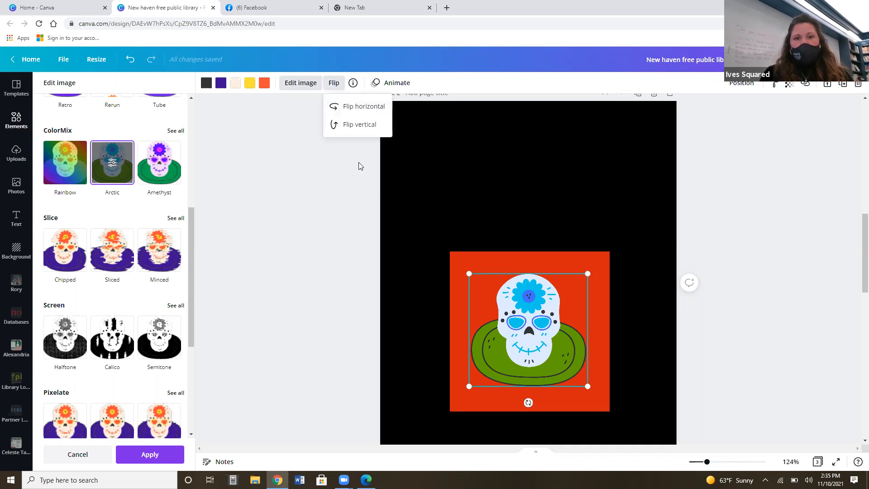
left_click(362, 123)
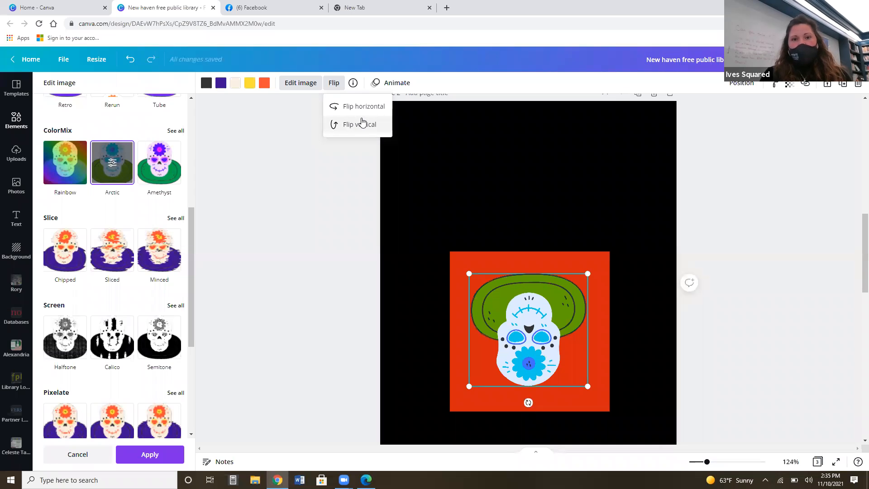
left_click(362, 123)
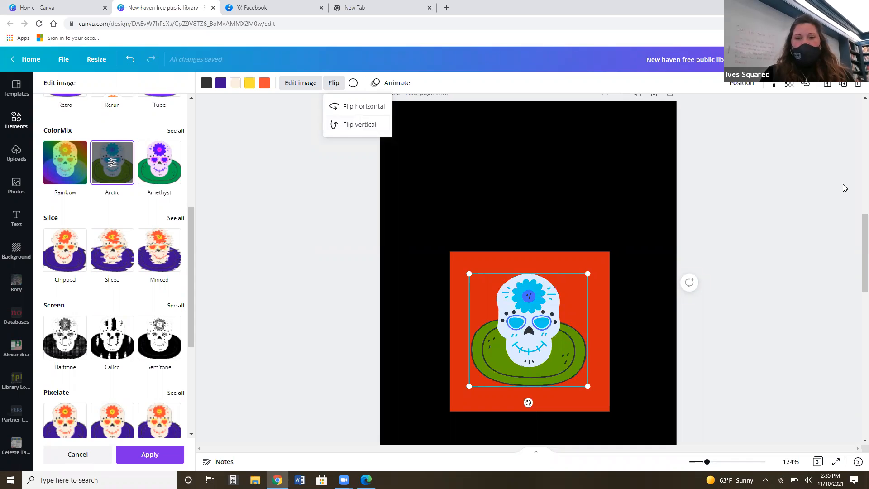
left_click(659, 185)
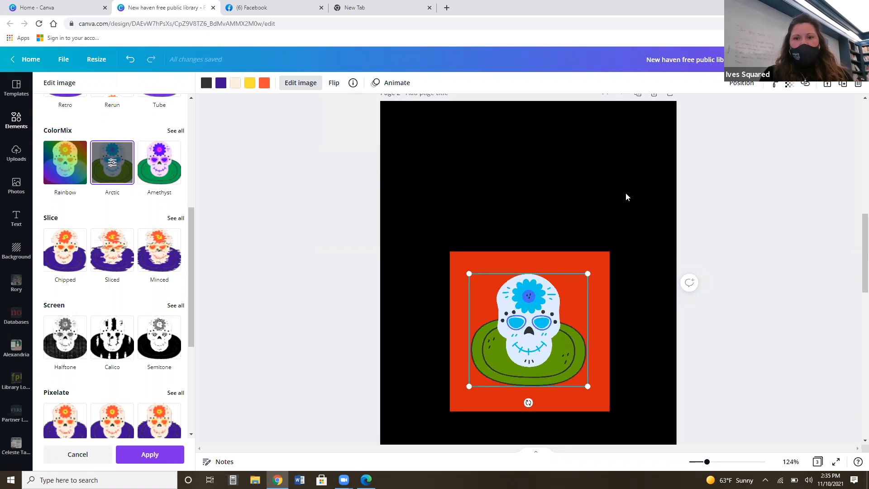
Unlock the red square behind the skull and set its transparency to 53.
left_click(543, 263)
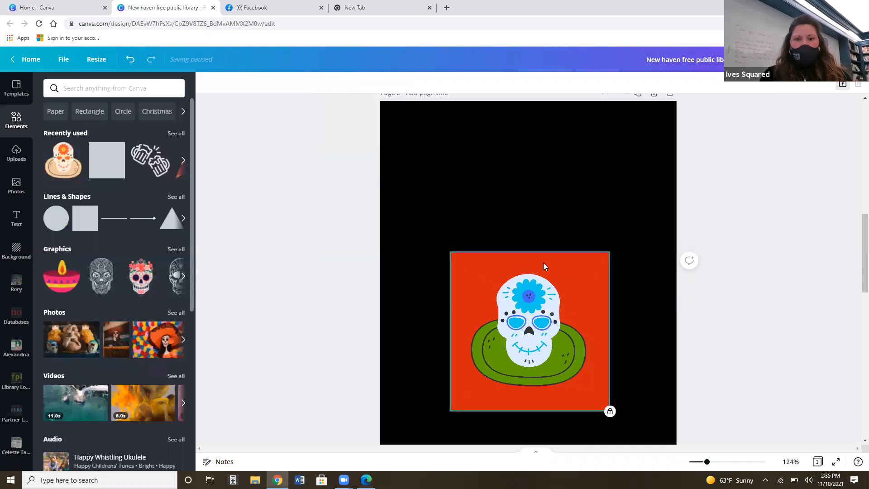
left_click(842, 85)
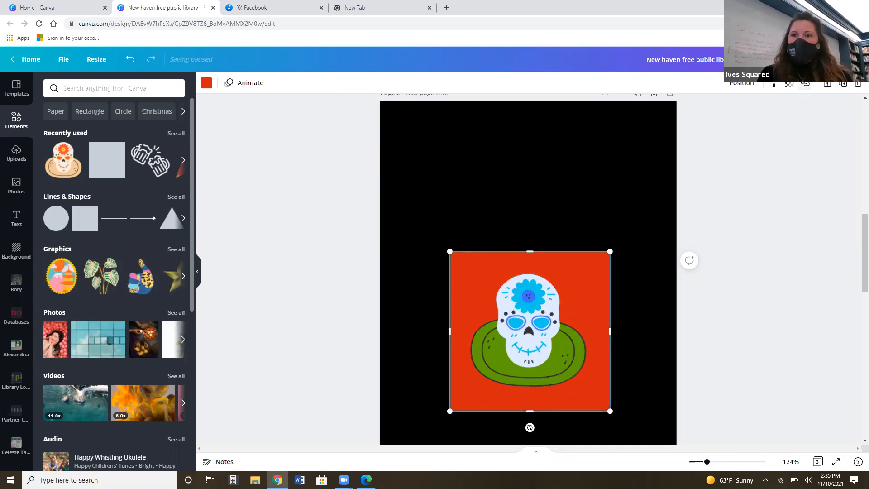
left_click(790, 86)
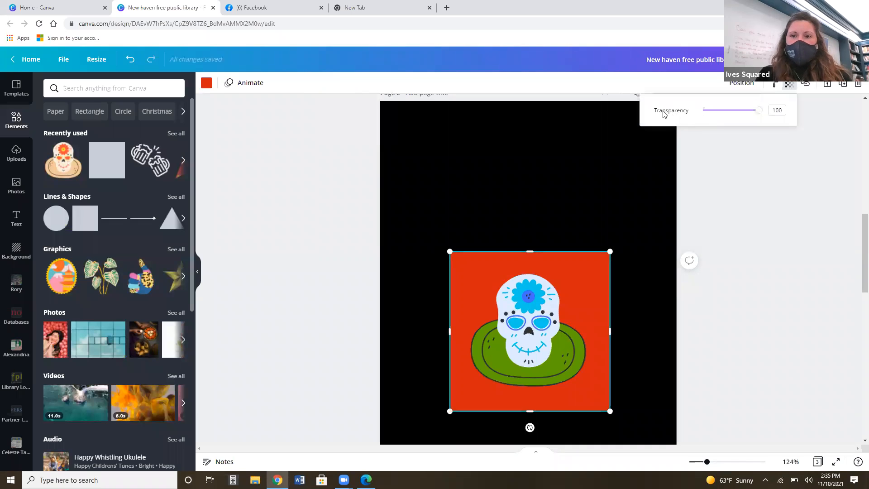
left_click_drag(761, 114, 734, 125)
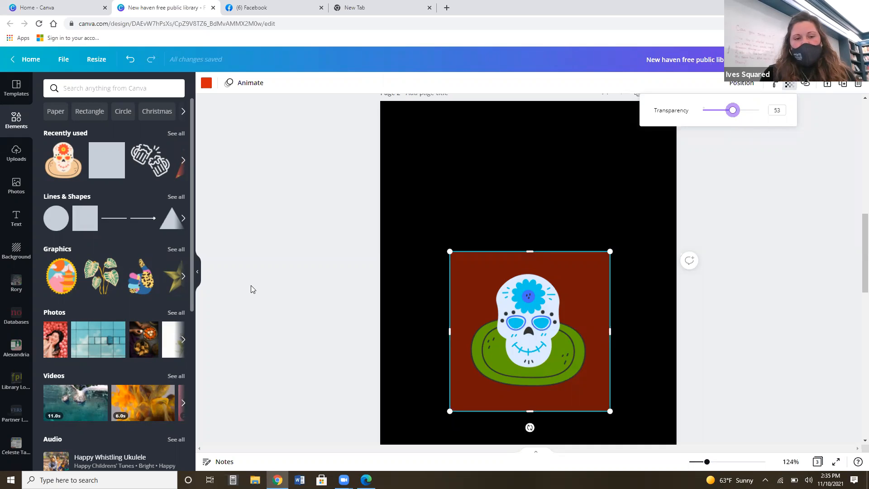
left_click(270, 243)
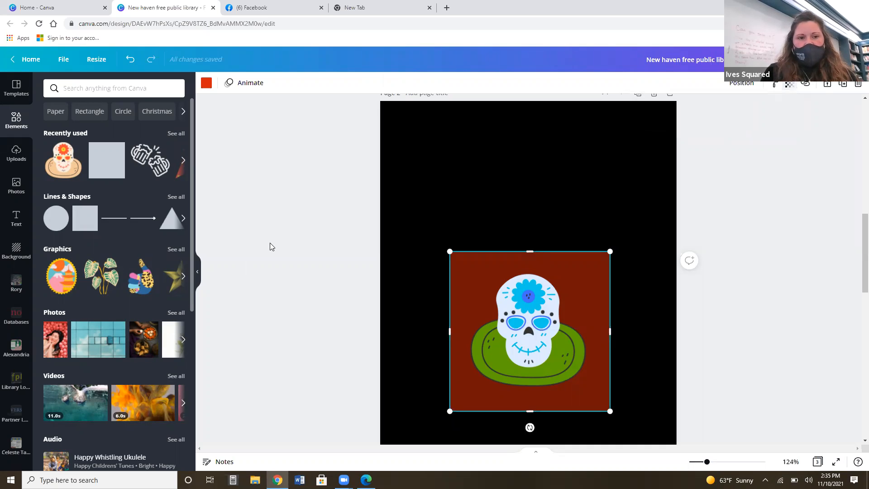
Add the photo of candles and marigolds to page 2 over the skull and set its transparency to 57.
left_click(145, 338)
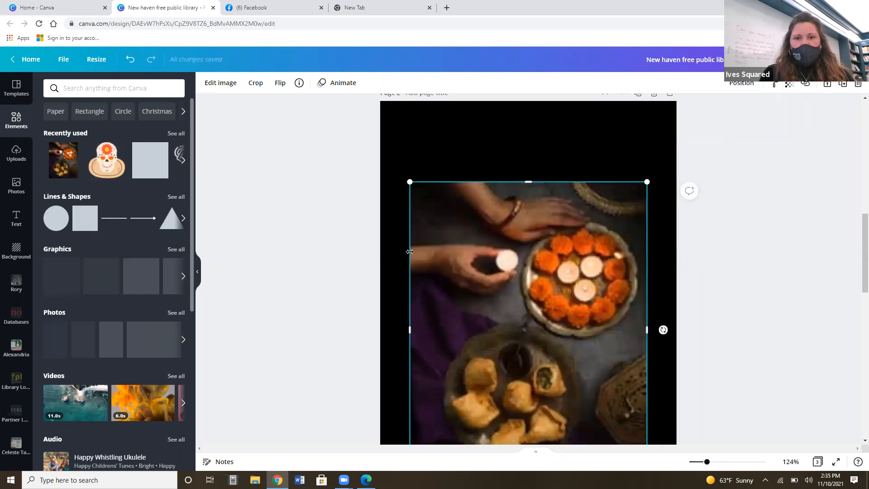
left_click_drag(533, 284, 532, 232)
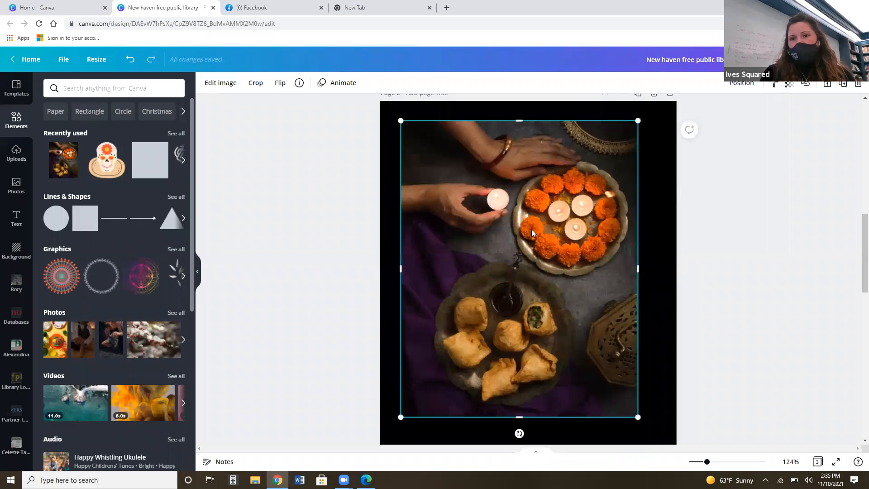
left_click(789, 85)
left_click_drag(759, 113, 730, 134)
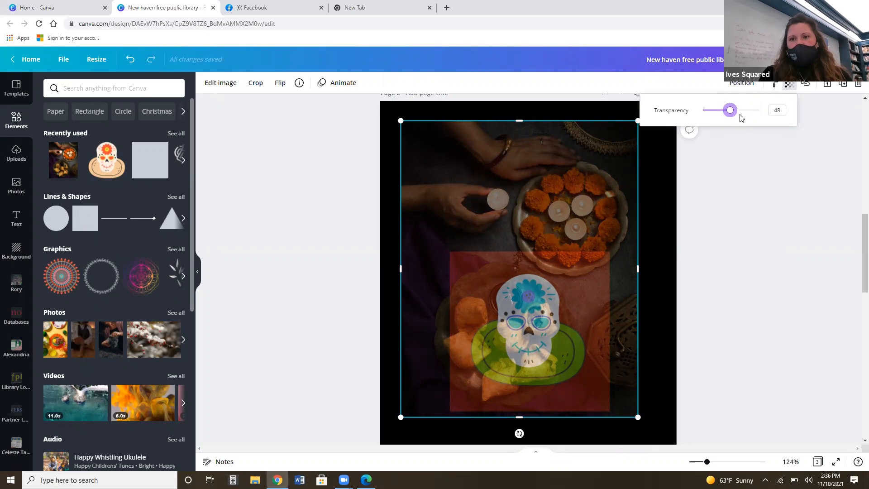
left_click_drag(736, 115, 740, 115)
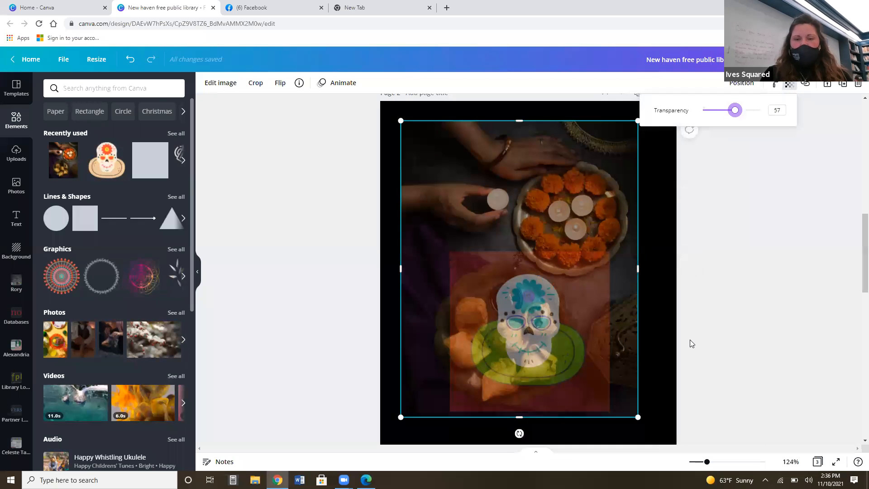
left_click(734, 315)
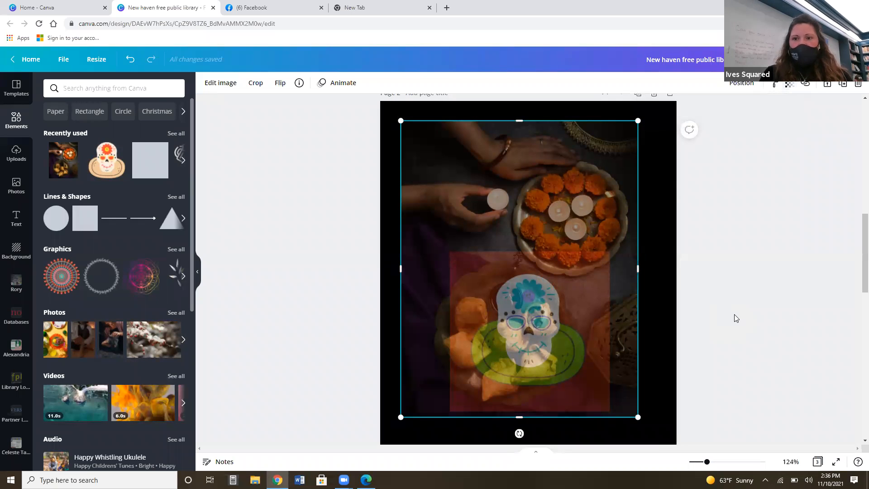
Set the transparency of the photo of two women holding hands on page 1 to 42.
scroll(856, 203, "up", 10)
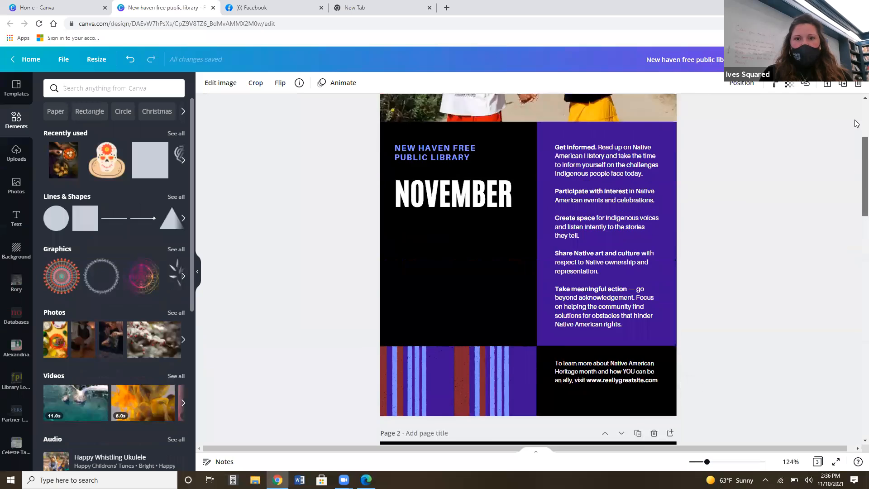
left_click(520, 183)
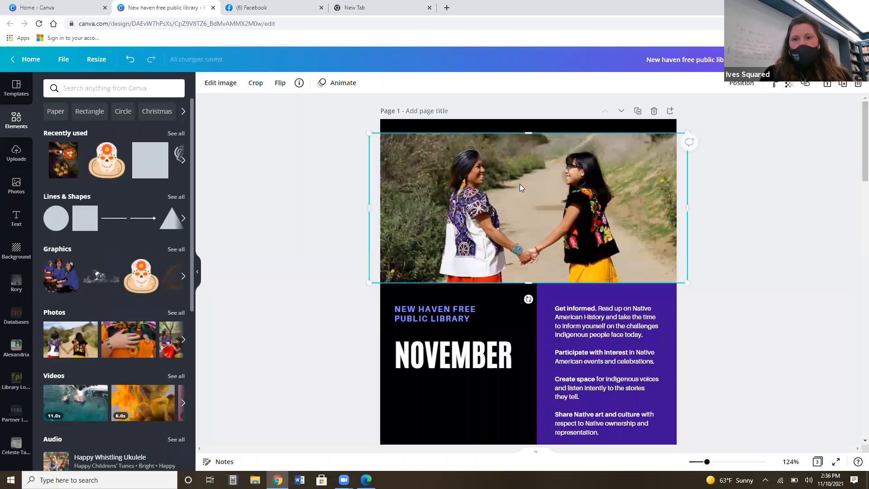
left_click(789, 89)
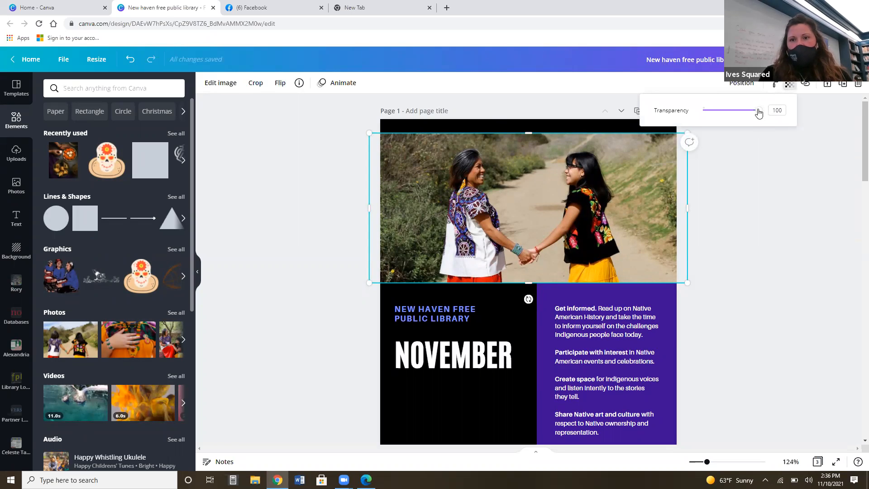
left_click_drag(750, 113, 726, 119)
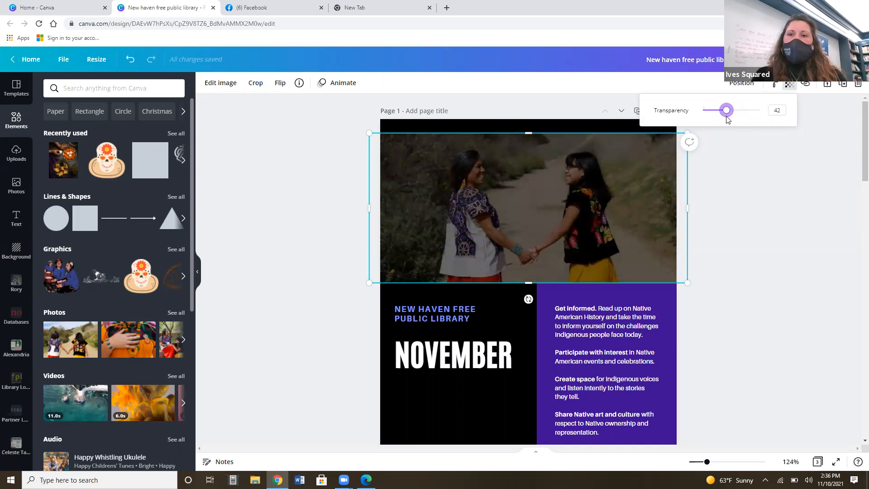
left_click(820, 173)
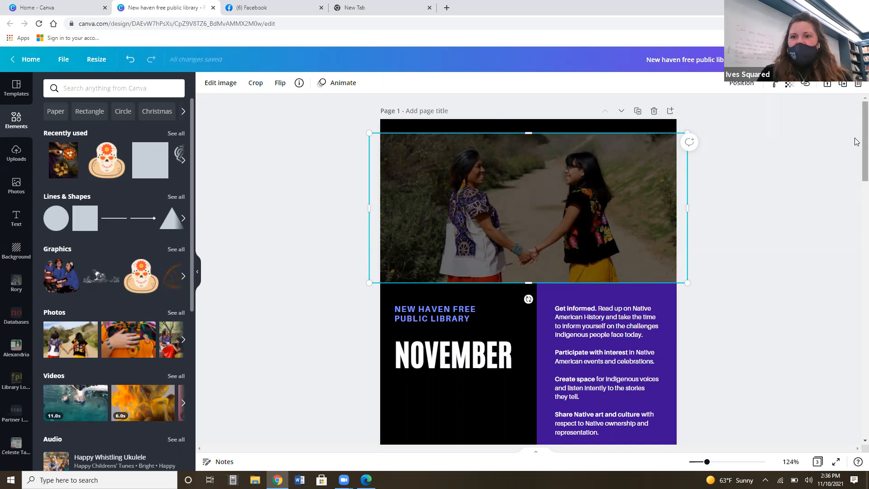
Add a new page at the end of the design and change its background color to white.
scroll(855, 181, "down", 1)
scroll(855, 180, "down", 15)
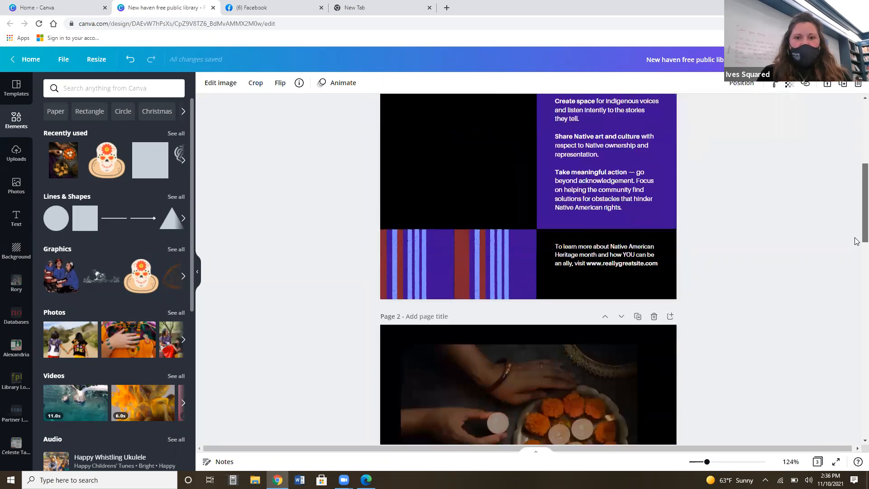
scroll(857, 384, "down", 7)
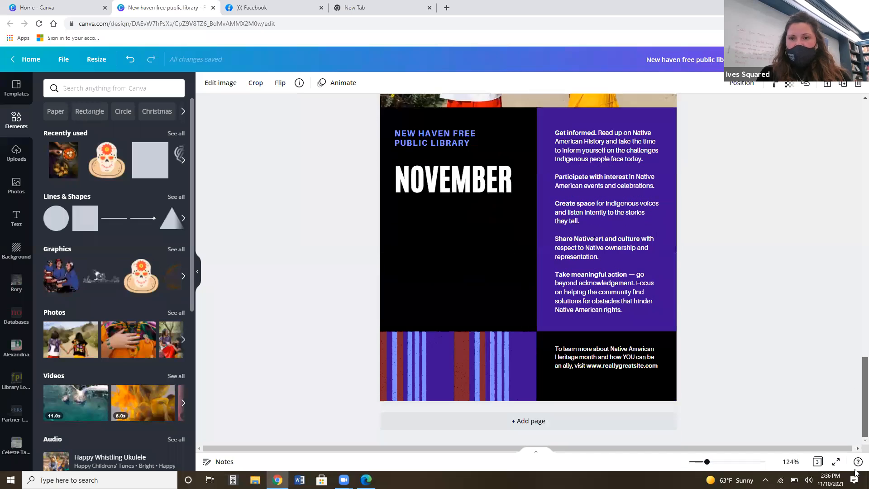
left_click(530, 424)
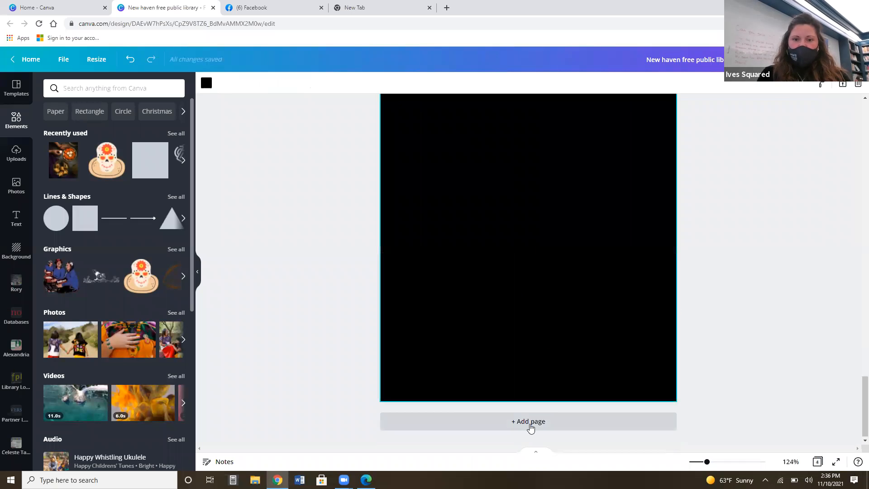
left_click(206, 83)
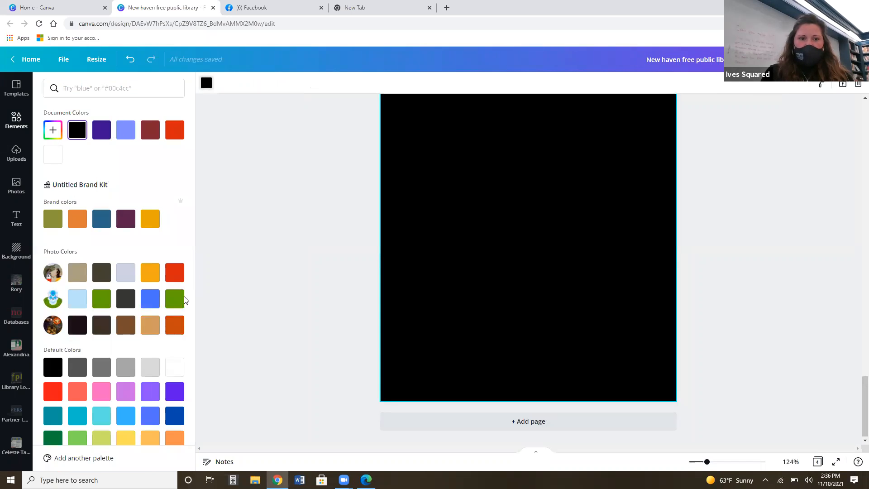
left_click(174, 368)
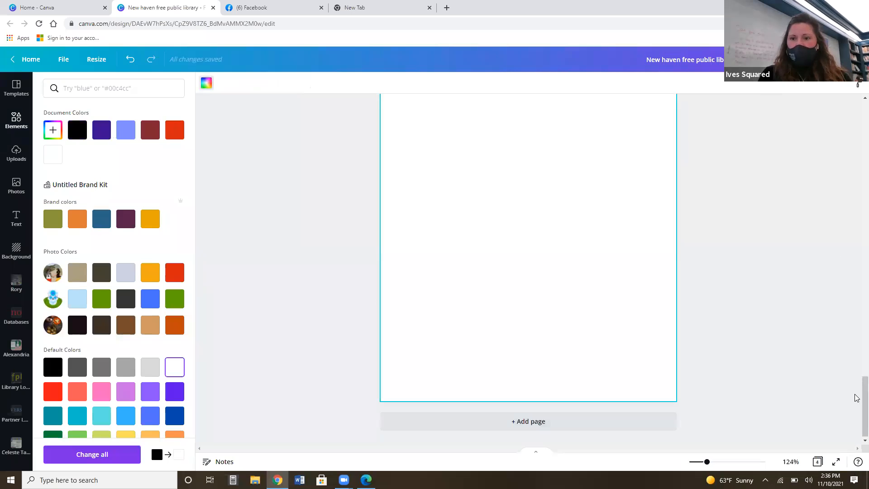
scroll(856, 398, "up", 5)
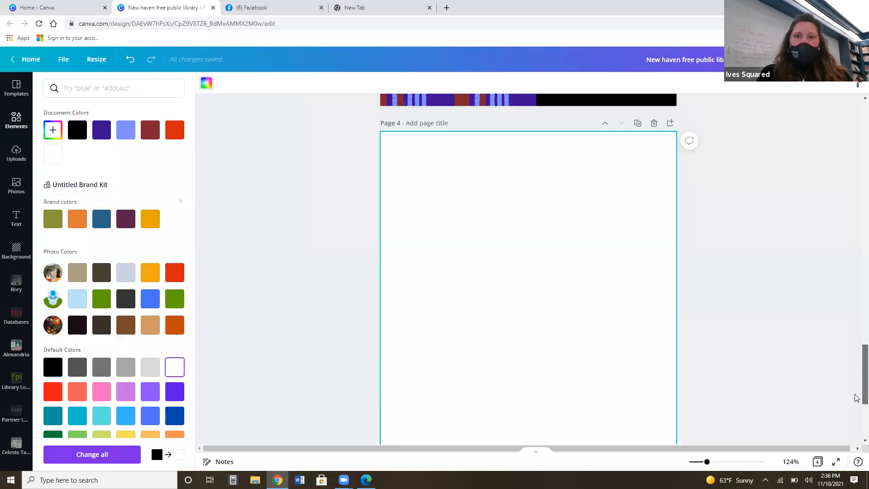
left_click(550, 277)
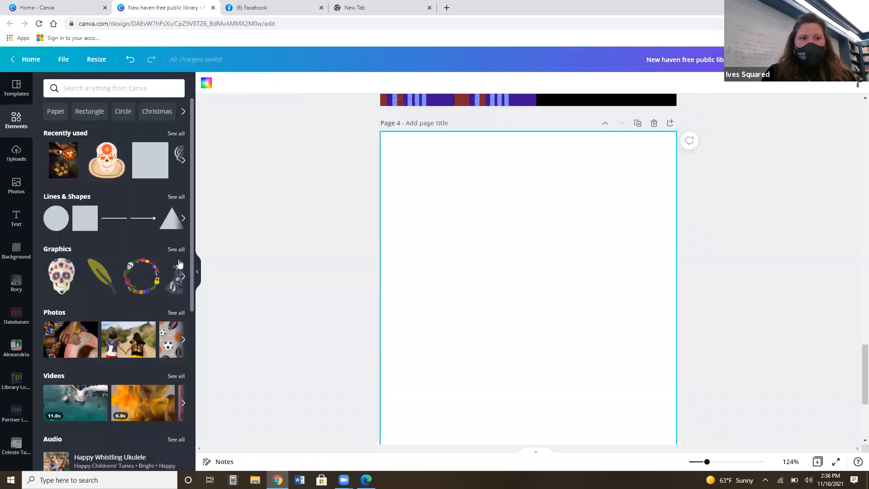
Look through the uploaded images and the stock photos, and search the photo library for "nature".
left_click(17, 154)
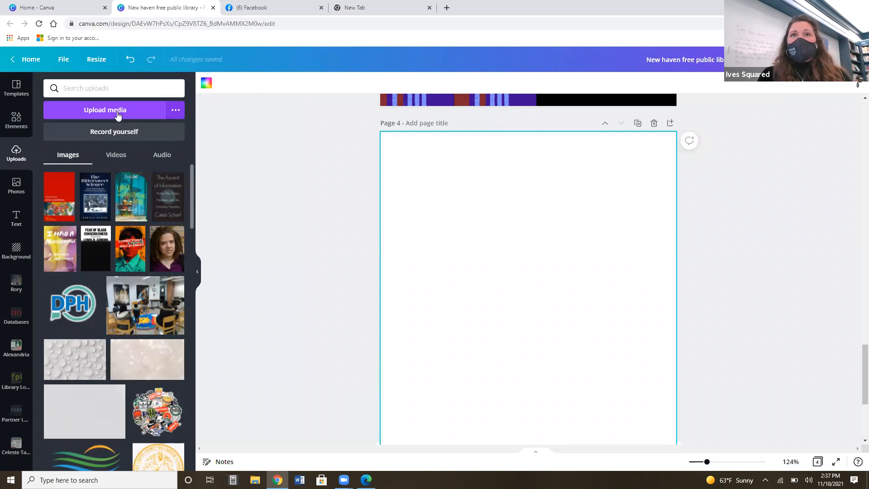
left_click(16, 191)
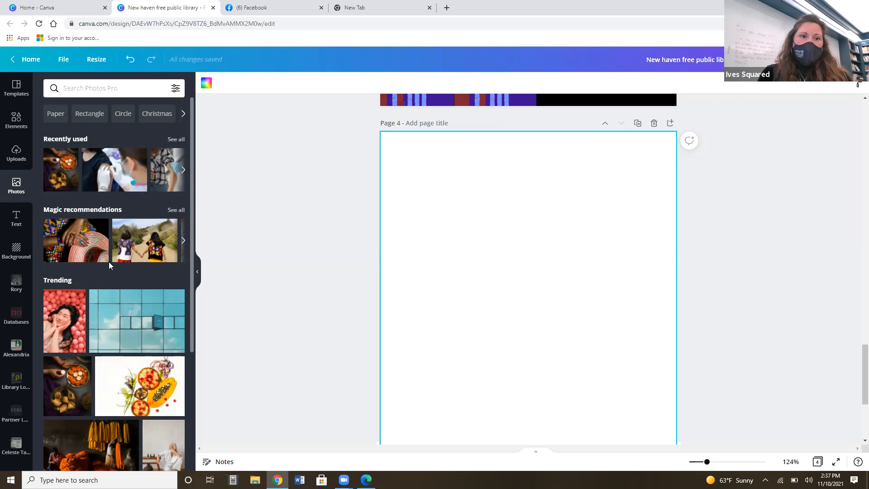
left_click_drag(192, 194, 206, 351)
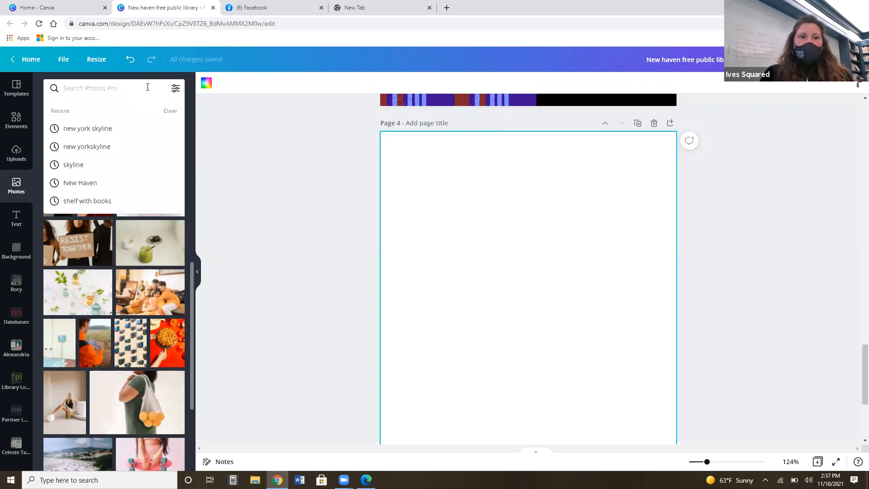
type("nature")
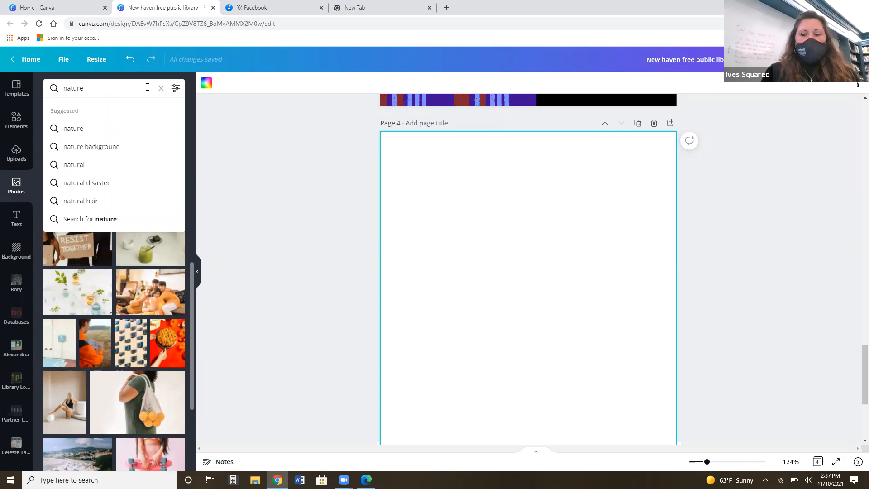
key("Return")
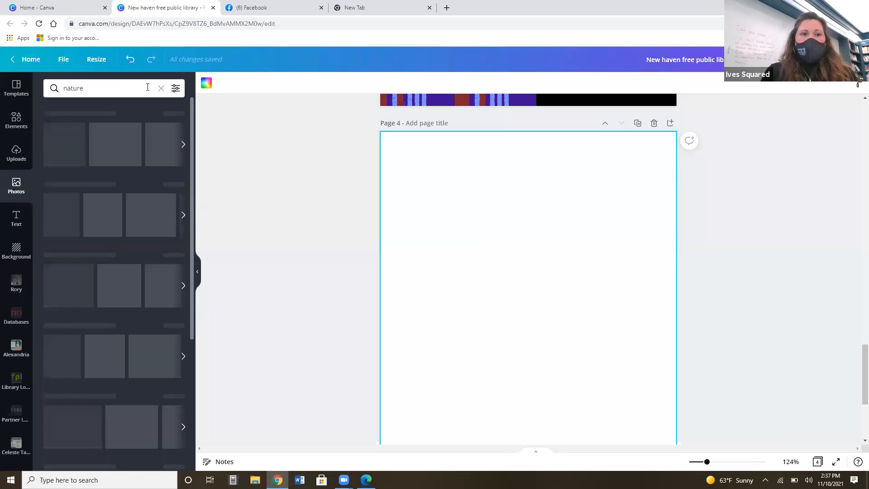
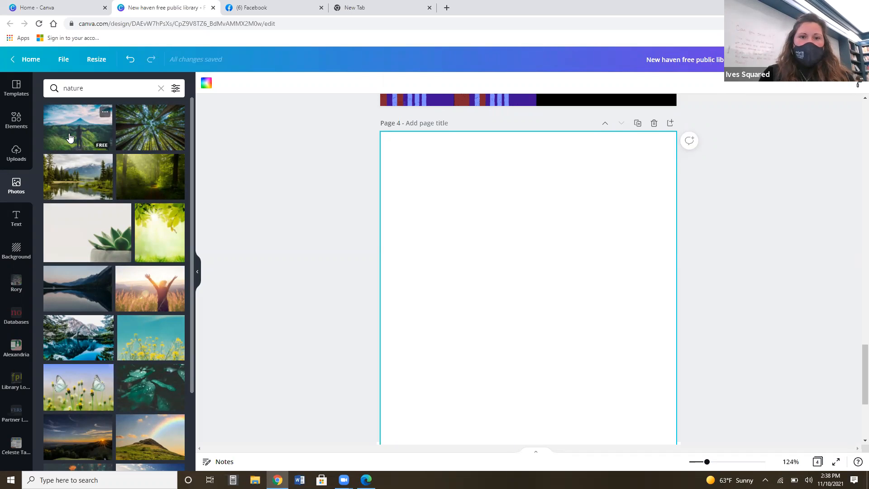
Add the nature photo of a person with outstretched arms facing a volcano to page 4.
left_click(69, 137)
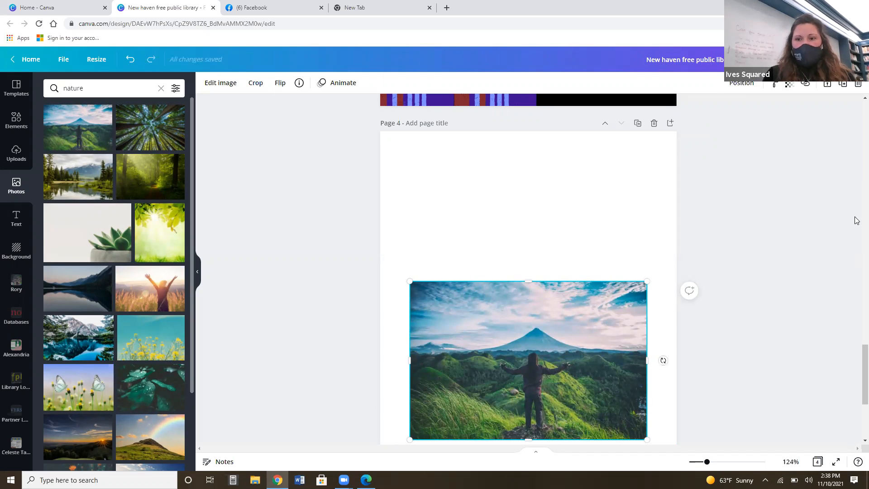
scroll(856, 421, "down", 4)
scroll(855, 412, "up", 3)
left_click(855, 412)
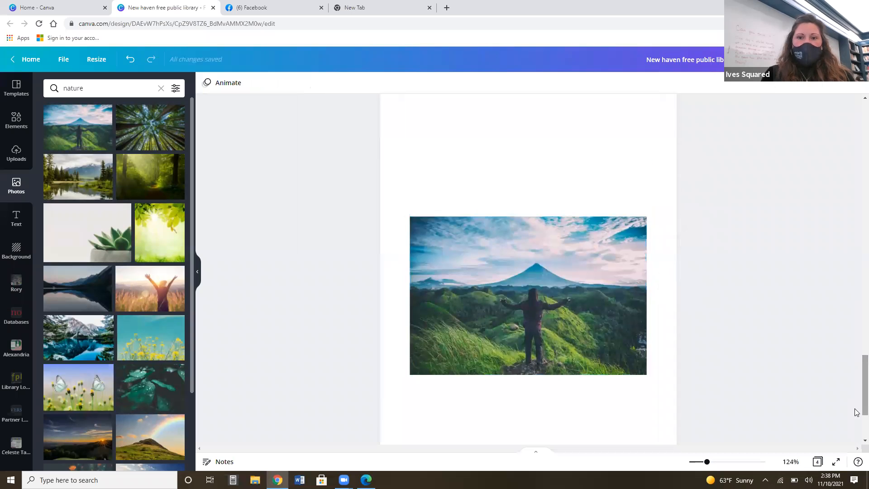
Set the volcano photo as the background of page 4.
right_click(550, 293)
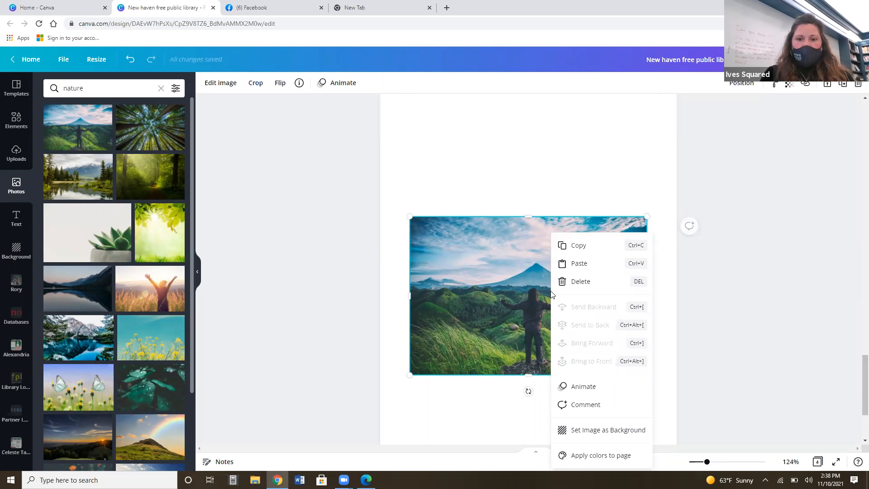
left_click(609, 432)
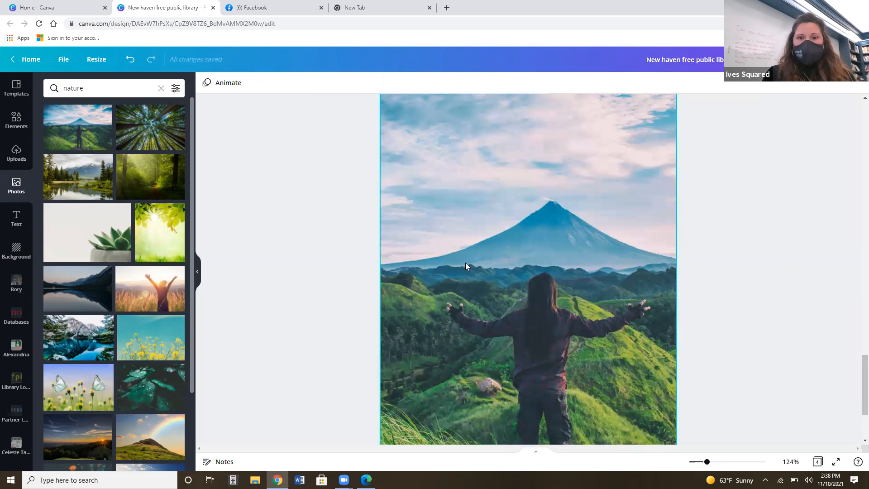
left_click(478, 266)
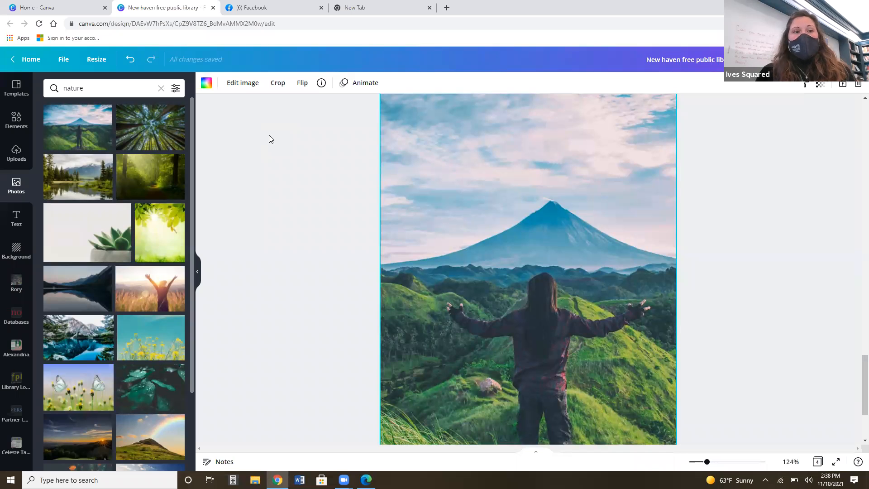
Browse the computer's Desktop and Downloads folders for media to upload, and close the file chooser without uploading.
left_click(13, 164)
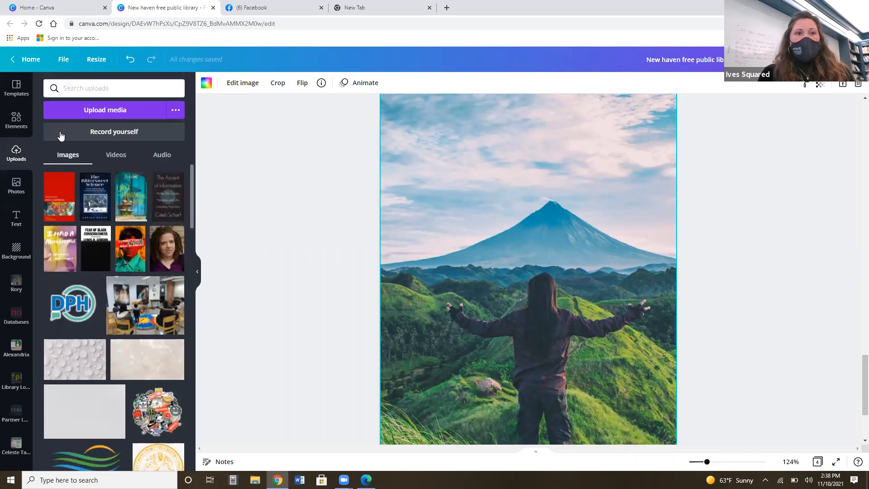
left_click(90, 111)
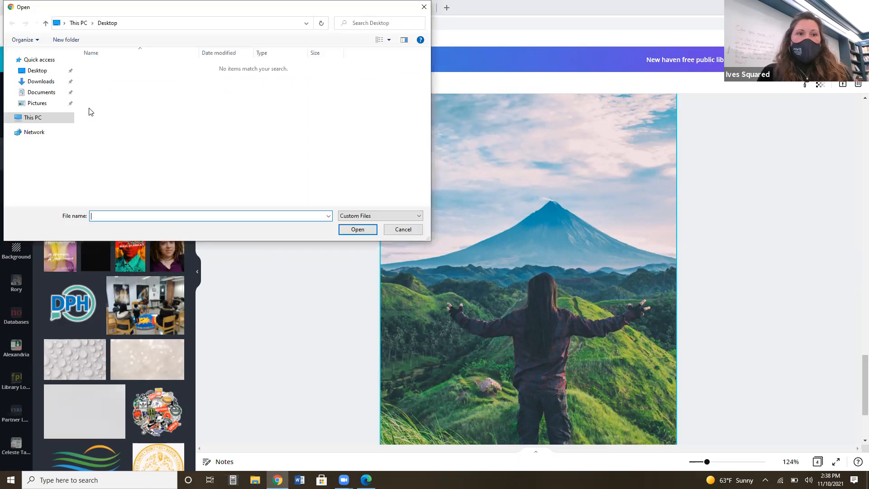
left_click(31, 72)
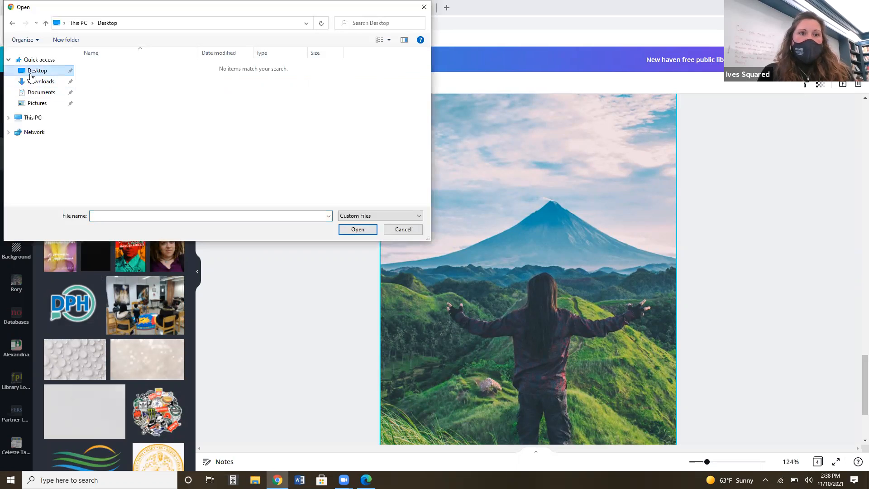
left_click(34, 82)
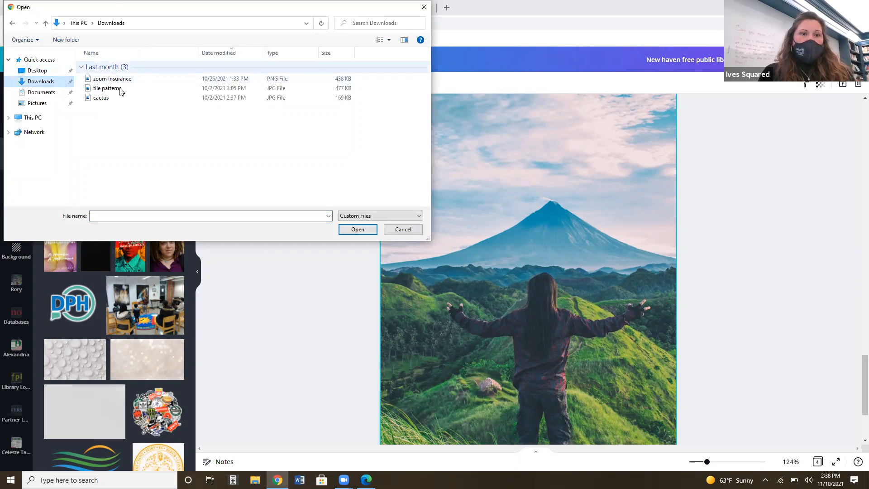
left_click(40, 73)
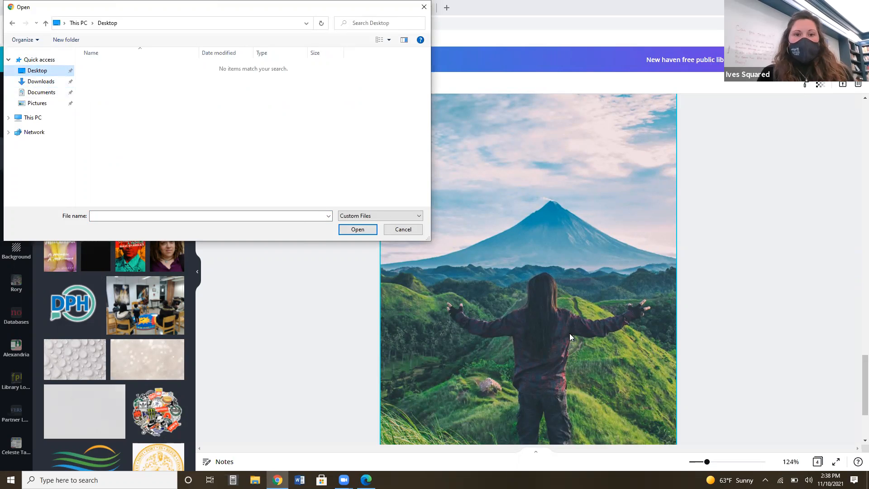
left_click(407, 232)
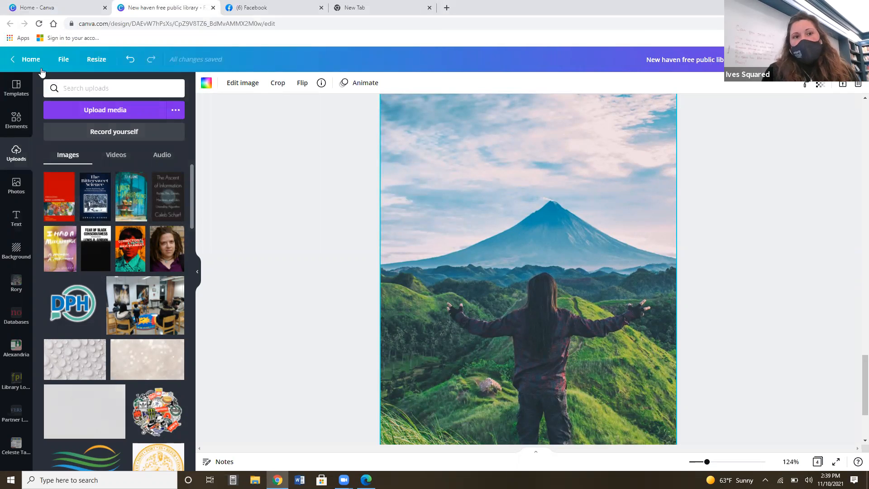
Undo setting the volcano photo as background and center the photo horizontally in the upper part of page 4.
left_click(129, 63)
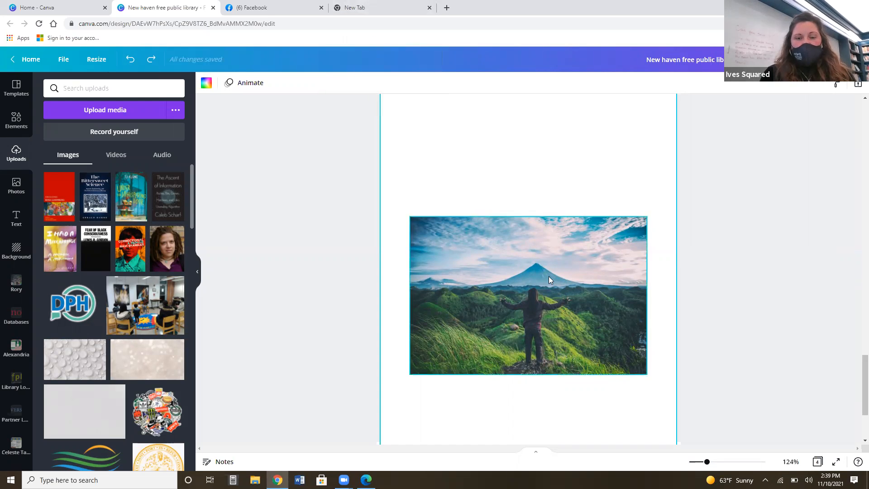
left_click_drag(523, 341, 486, 197)
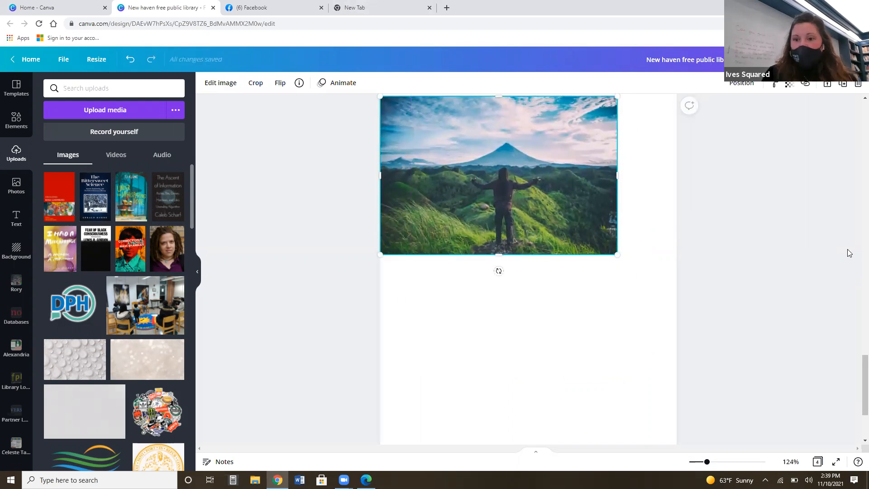
scroll(856, 400, "up", 1)
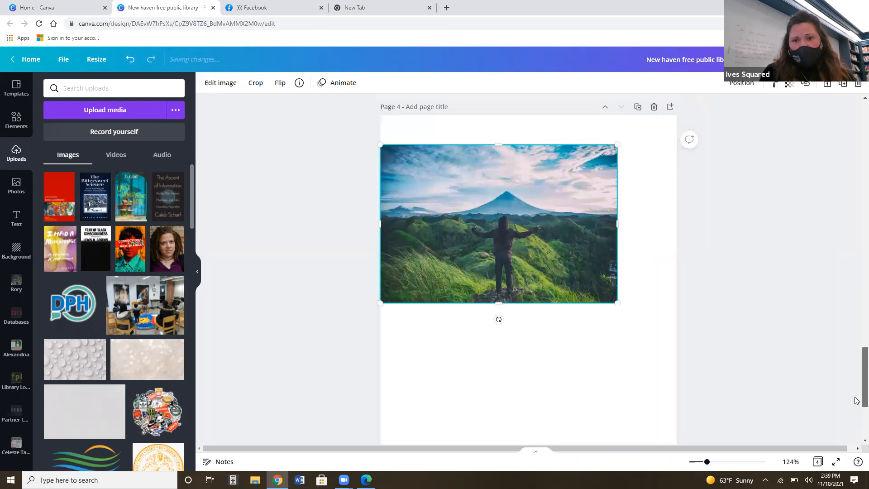
scroll(855, 400, "up", 1)
left_click(452, 365)
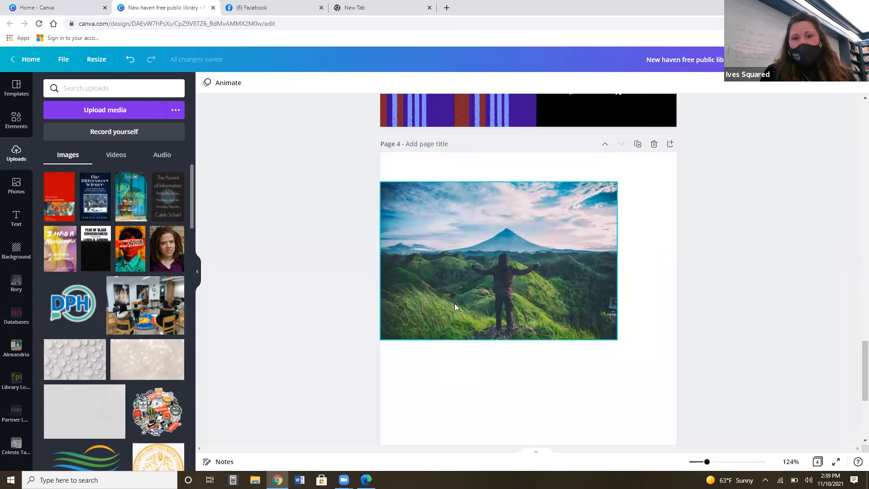
left_click_drag(503, 266, 534, 263)
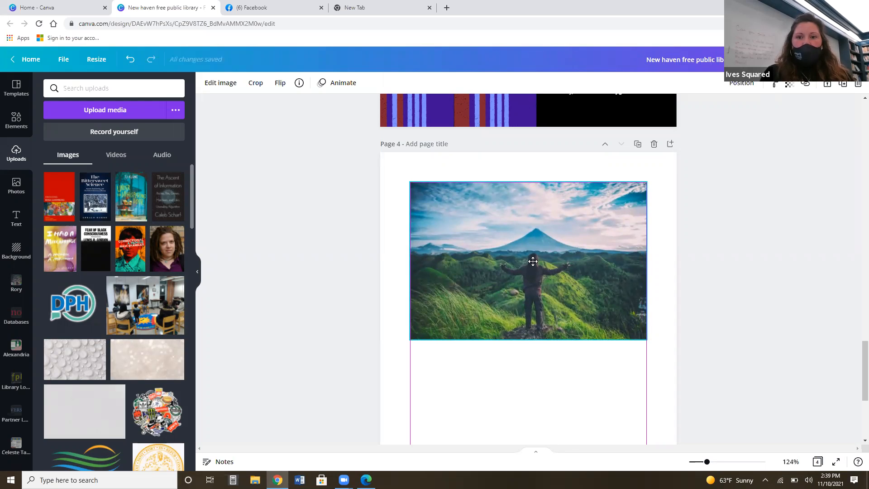
left_click_drag(533, 262, 532, 262)
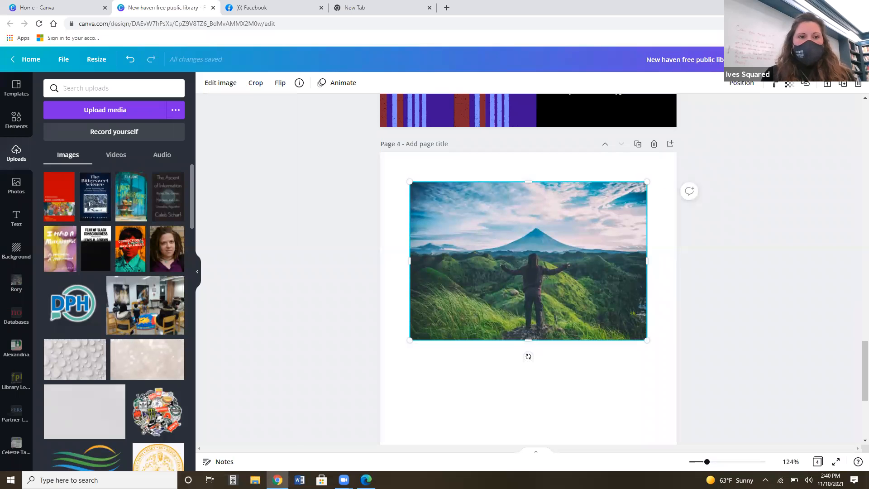
Add the "Graphic Design for Beginners" font combination to page 4 and place it directly below the volcano photo.
left_click(13, 218)
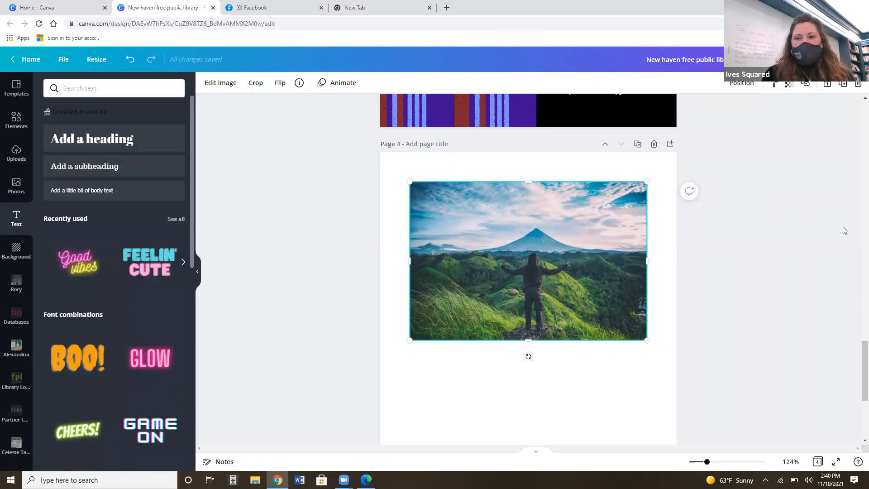
scroll(855, 396, "down", 3)
left_click(850, 399)
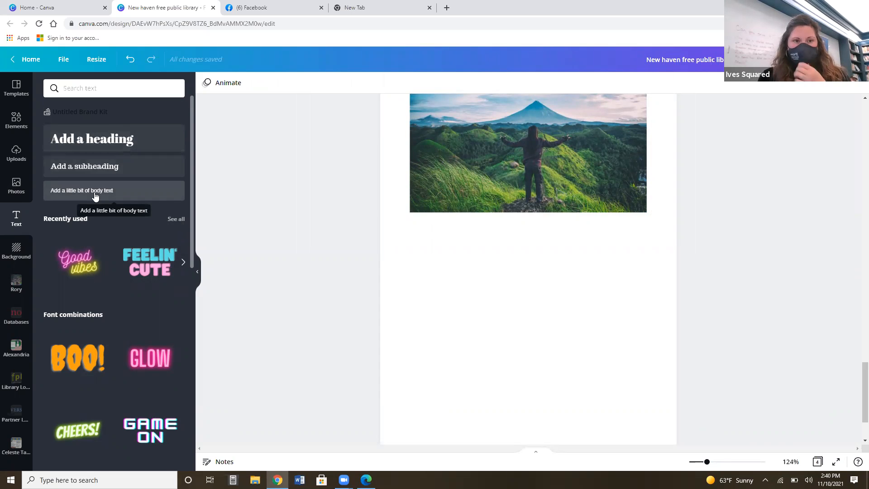
left_click_drag(191, 156, 203, 423)
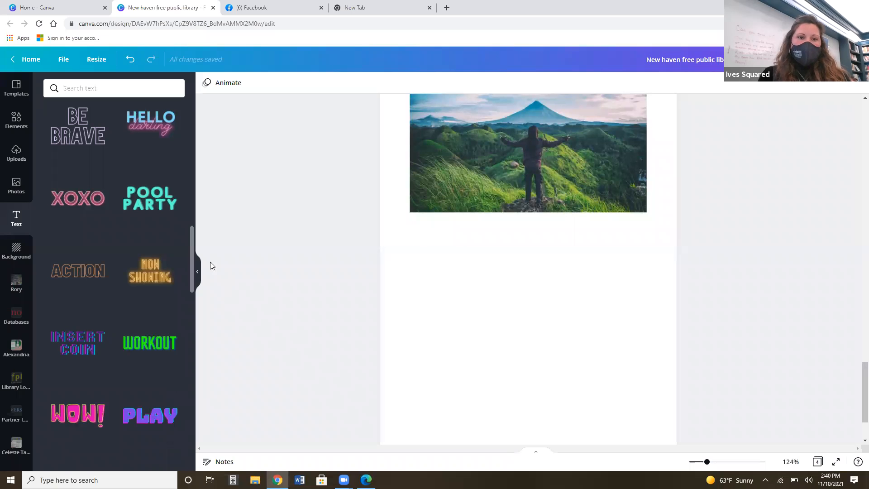
left_click_drag(190, 255, 191, 375)
scroll(191, 372, "down", 1)
scroll(195, 400, "down", 3)
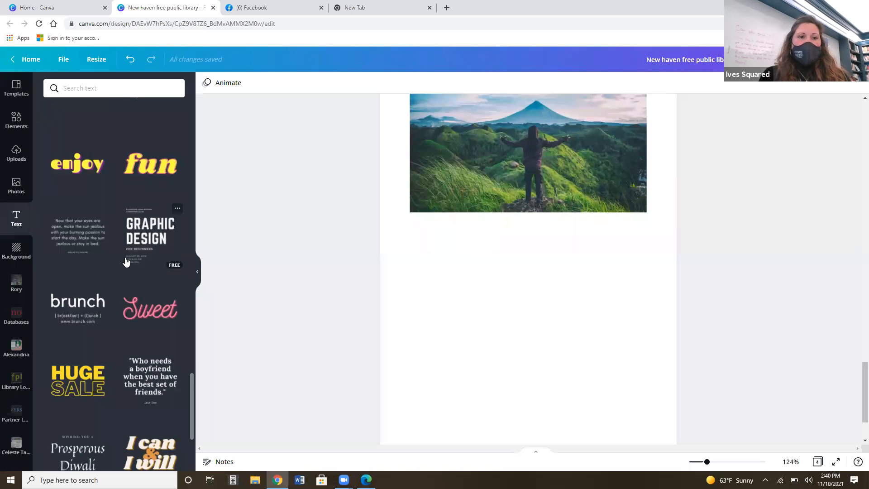
left_click(149, 239)
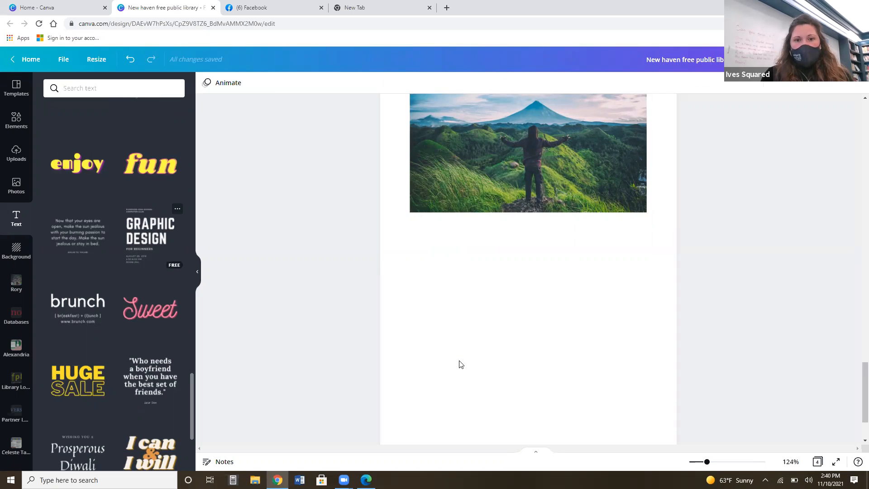
left_click_drag(503, 269, 508, 341)
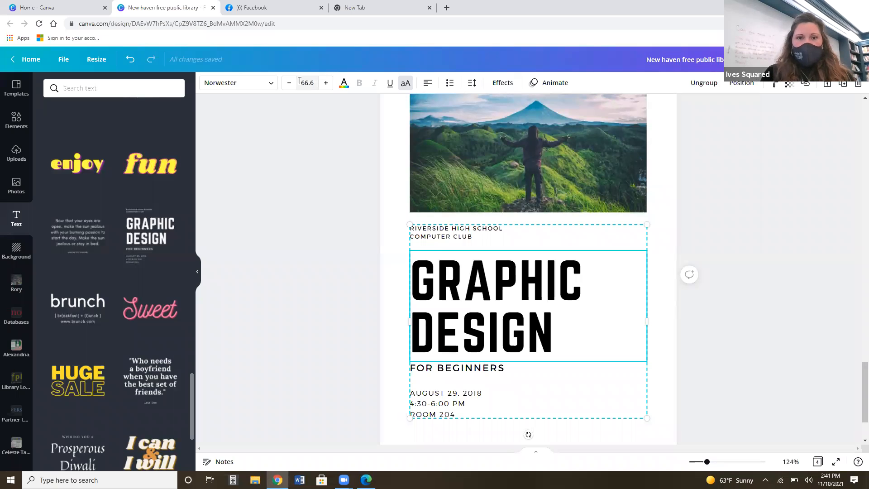
Color the "GRAPHIC DESIGN" heading dark green from the photo's palette and view its letter and line spacing options.
left_click(272, 83)
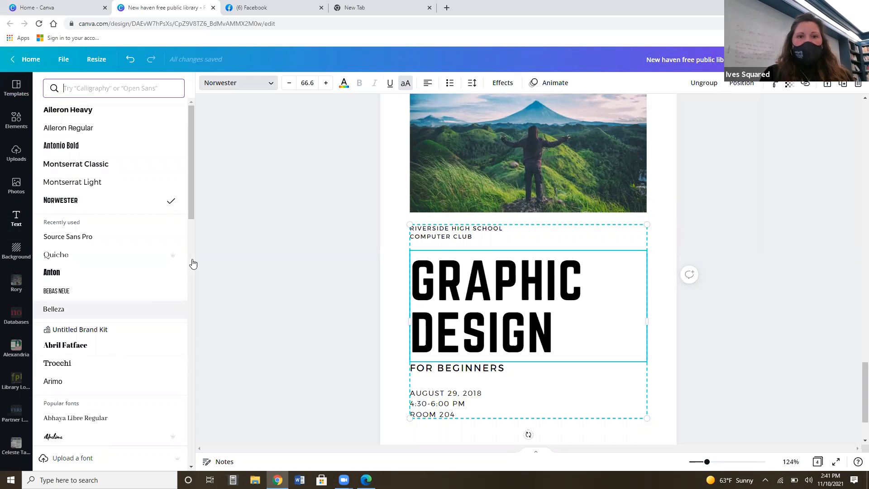
left_click(343, 84)
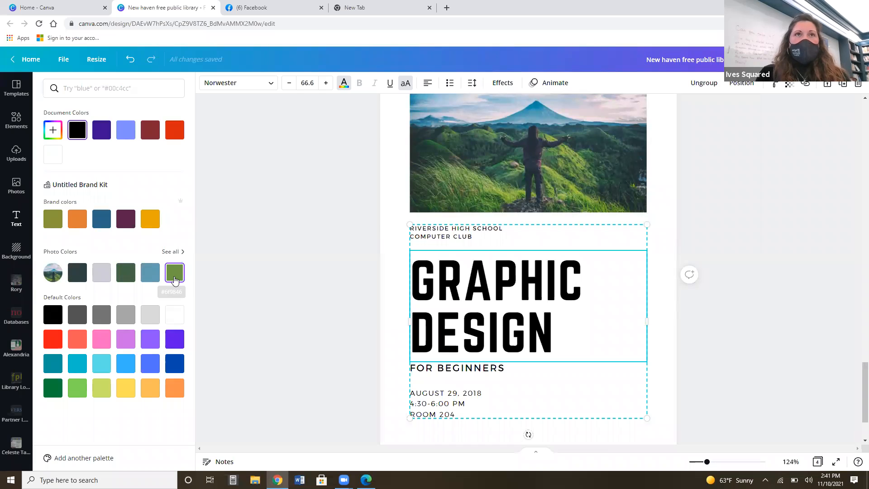
left_click(126, 274)
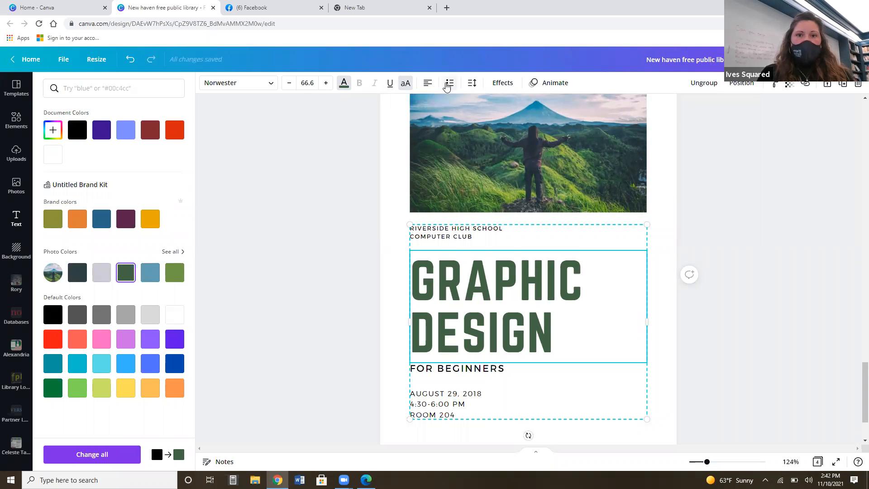
left_click(472, 88)
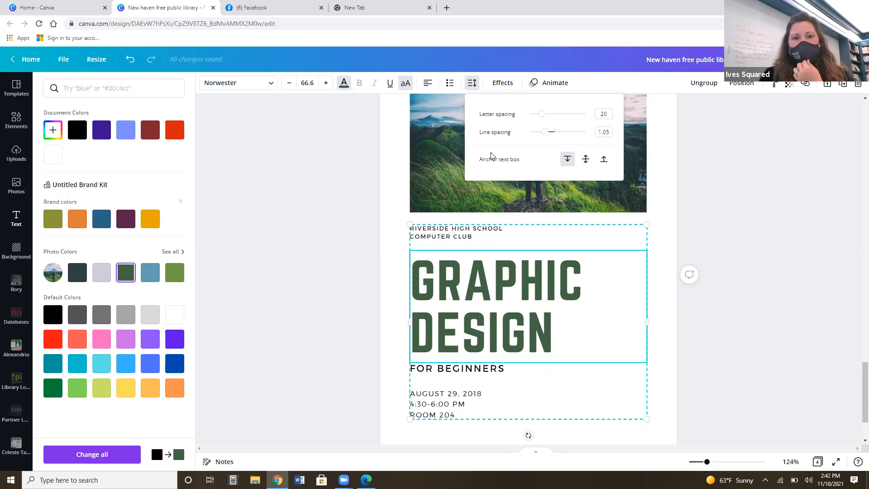
left_click(717, 162)
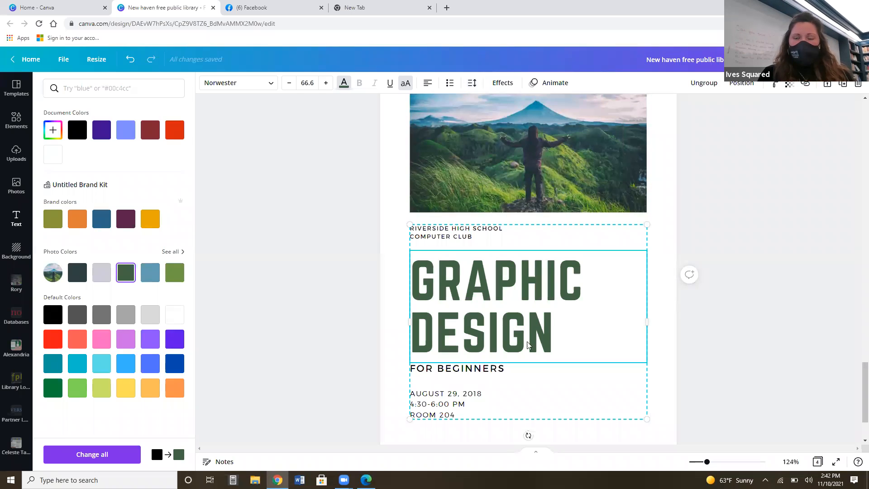
Select the grouped text boxes in turn: the "RIVERSIDE HIGH SCHOOL COMPUTER CLUB" text, the heading and the "FOR BEGINNERS" line.
left_click(468, 232)
double_click(467, 231)
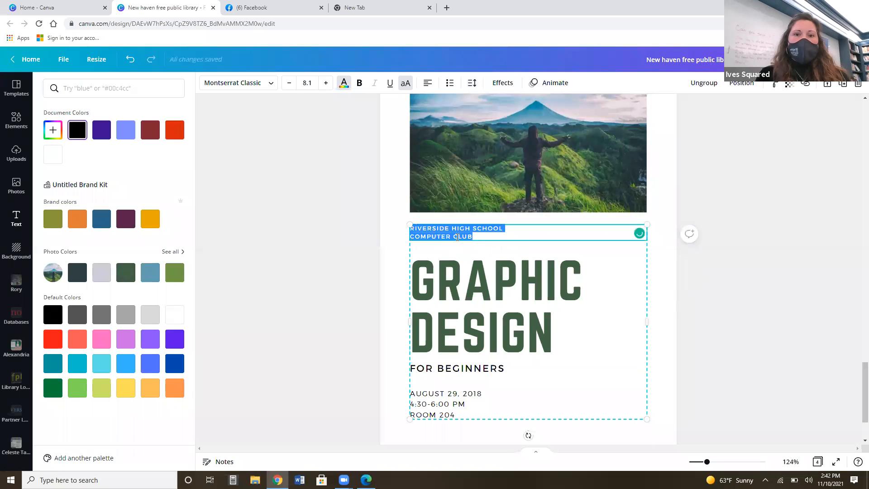
left_click(711, 281)
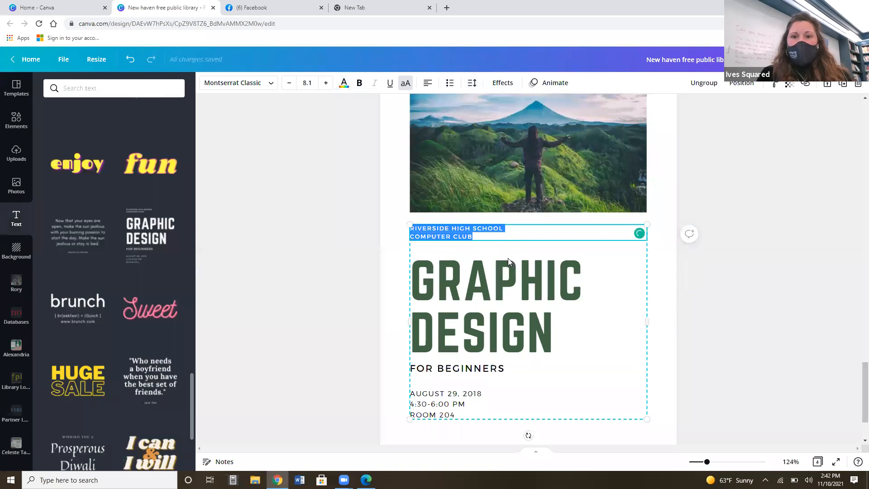
left_click(509, 276)
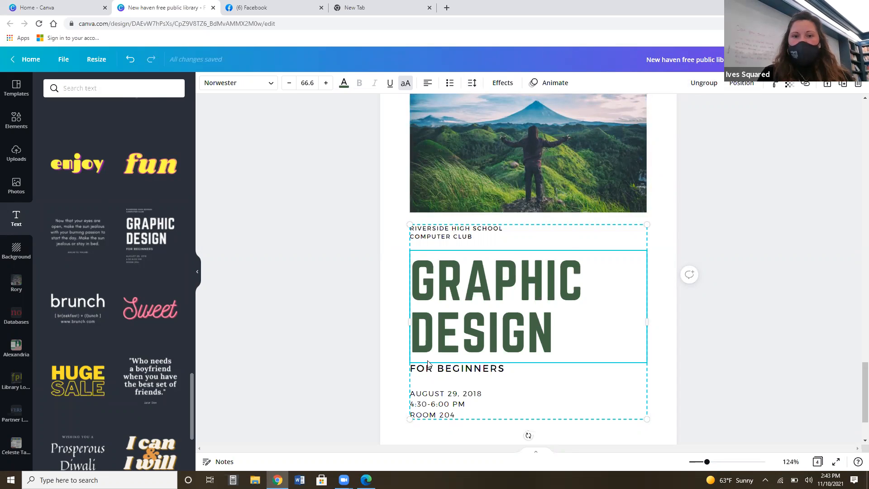
left_click(511, 372)
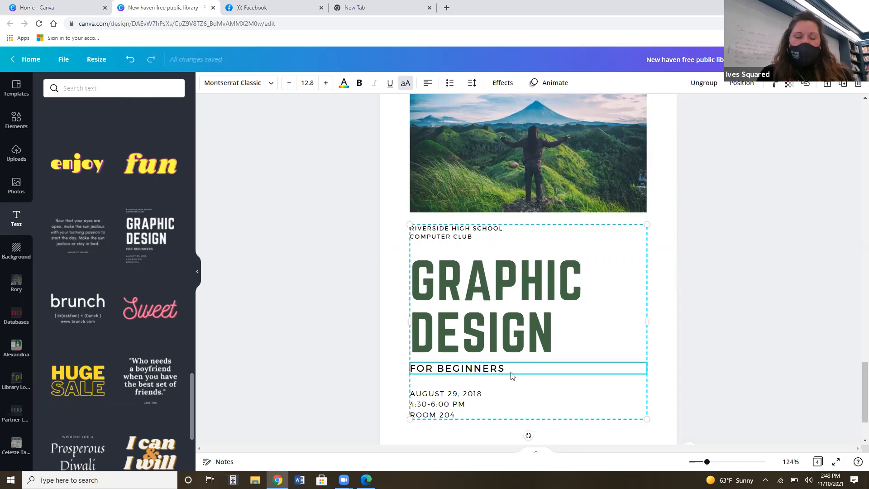
left_click(503, 351)
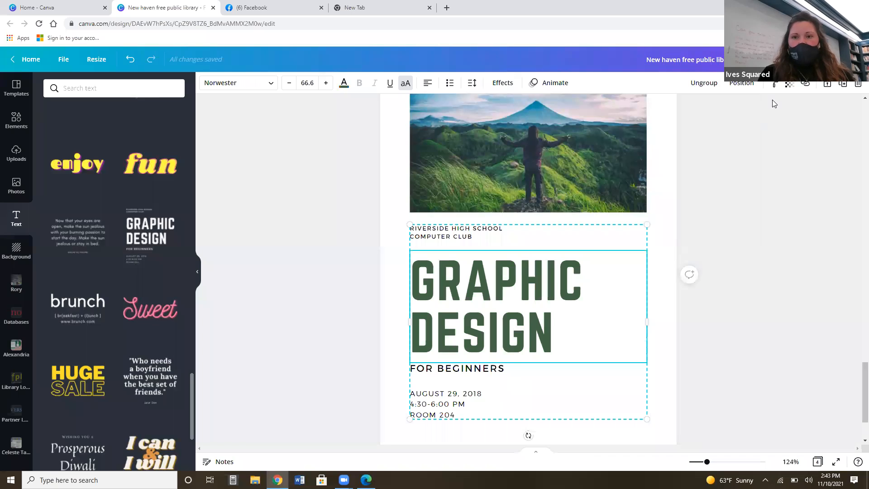
Ungroup the text block on page 4 and select the "GRAPHIC DESIGN" heading on its own.
left_click(707, 86)
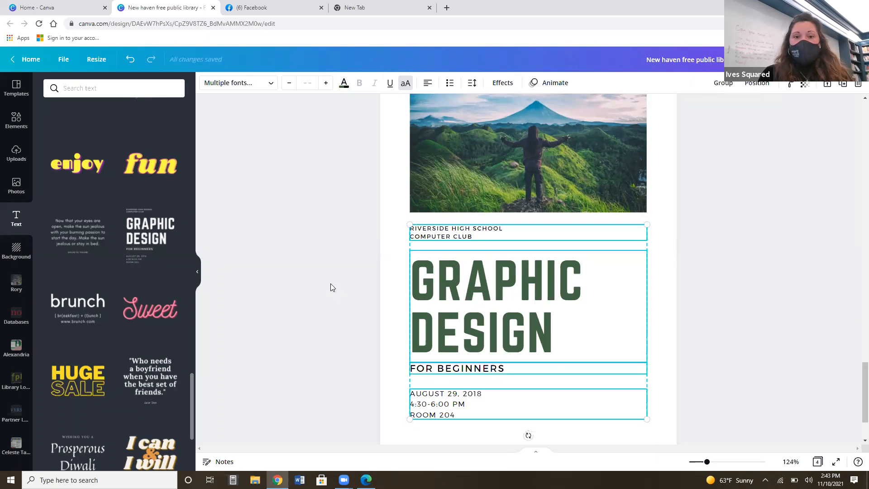
left_click(578, 333)
left_click(532, 330)
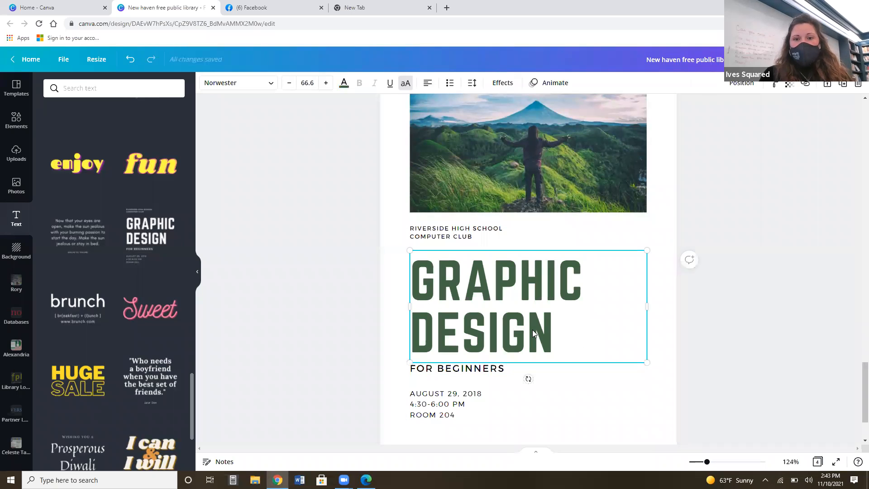
Replace the "GRAPHIC DESIGN" heading on page 4 with "CANVA CLASS" and select the text of the "FOR BEGINNERS" line.
left_click(532, 330)
type("CANVA CLASS")
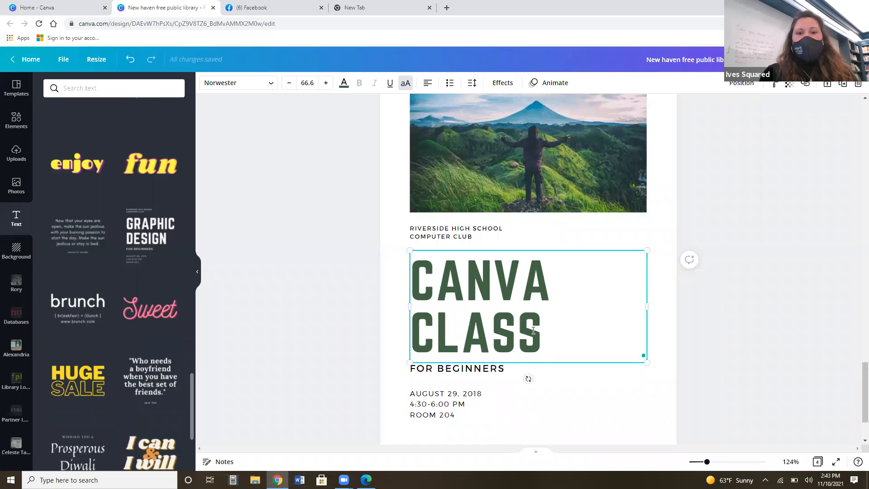
left_click(461, 372)
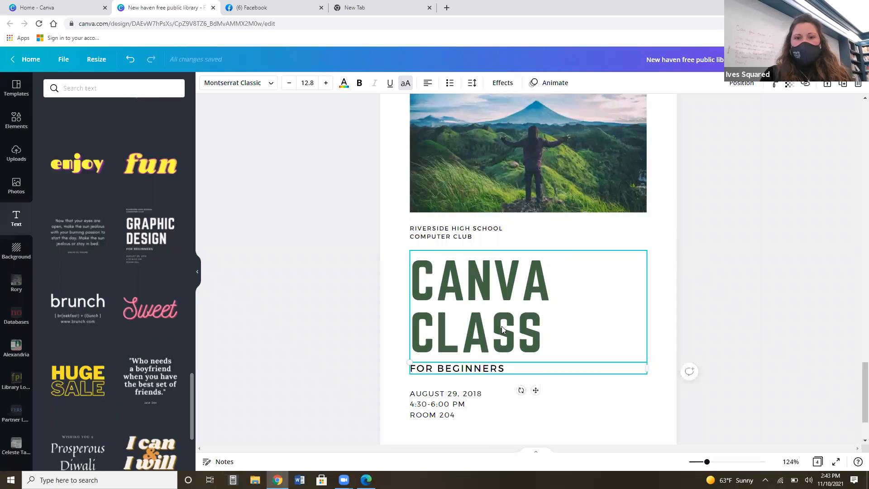
double_click(495, 372)
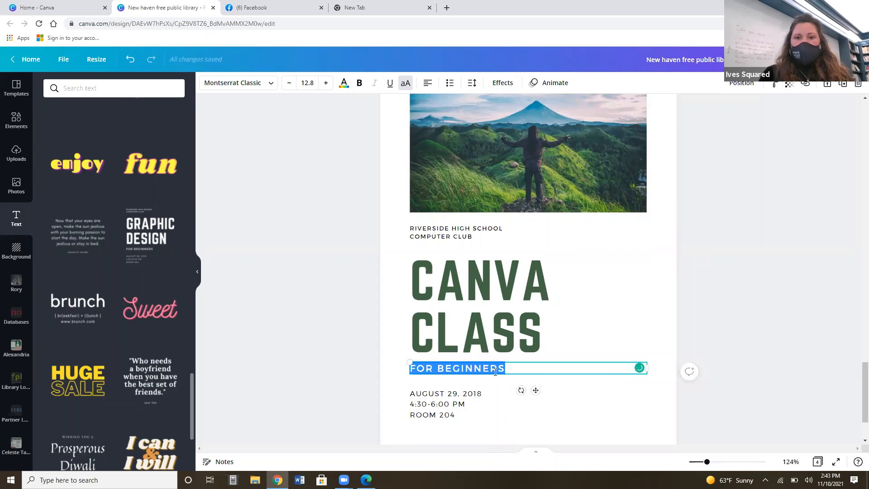
left_click(755, 138)
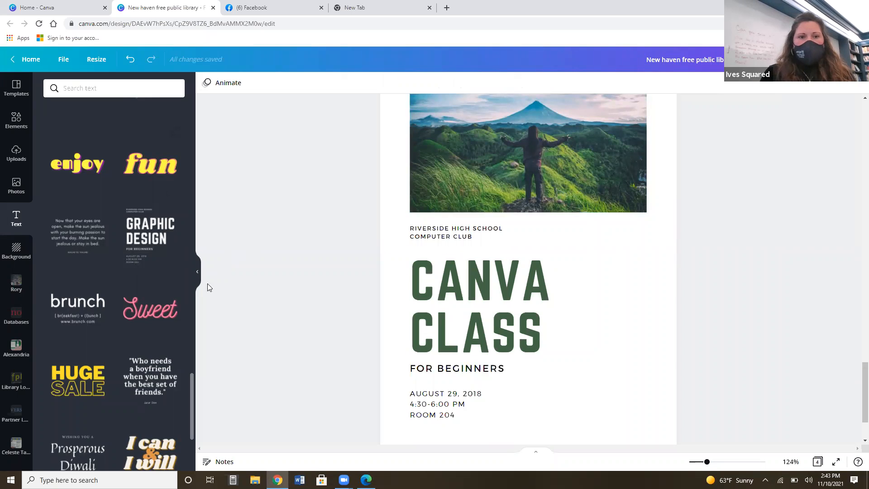
Browse the background categories, including textures, flowers and nature, and search the backgrounds for "trees".
left_click(17, 257)
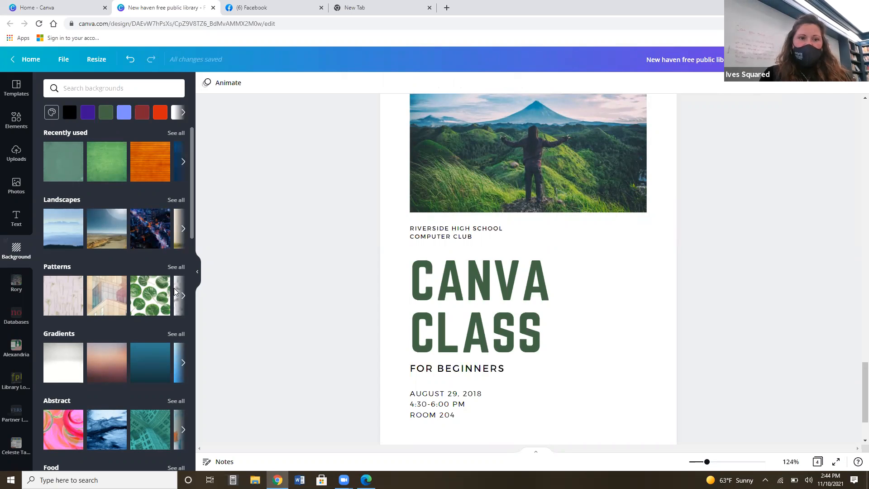
scroll(193, 261, "down", 1)
scroll(193, 261, "down", 7)
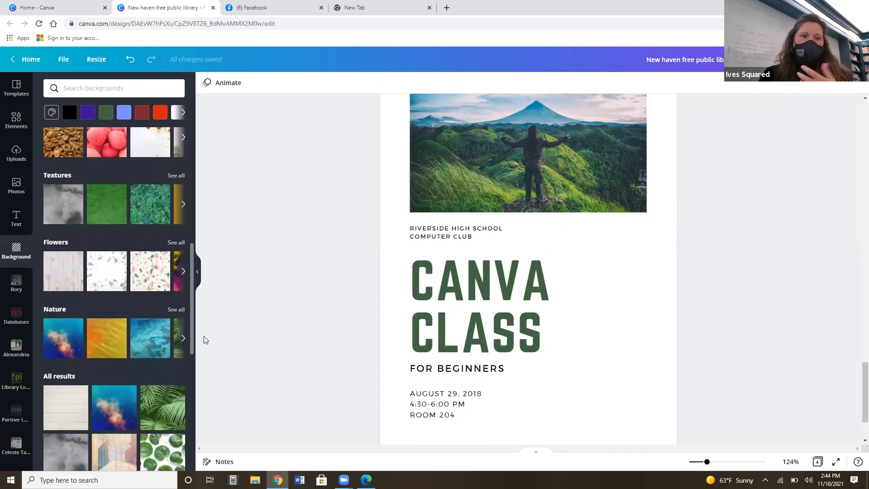
scroll(163, 213, "down", 1)
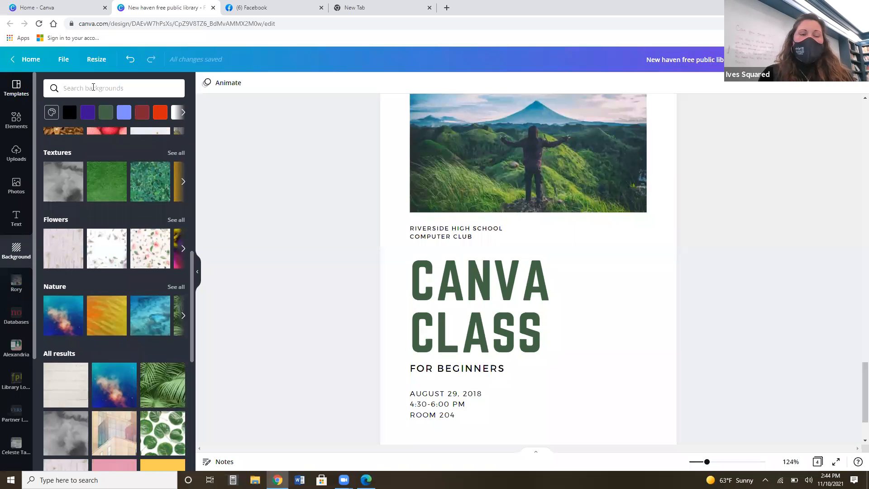
left_click(109, 86)
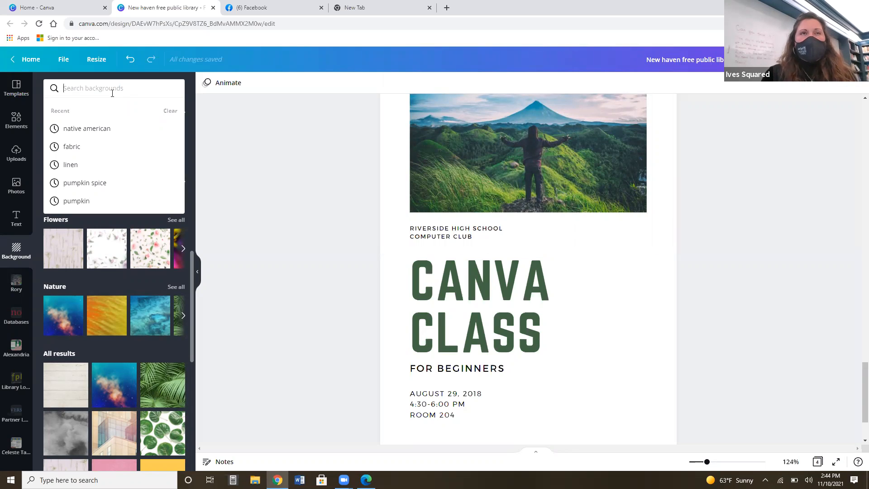
type("trees")
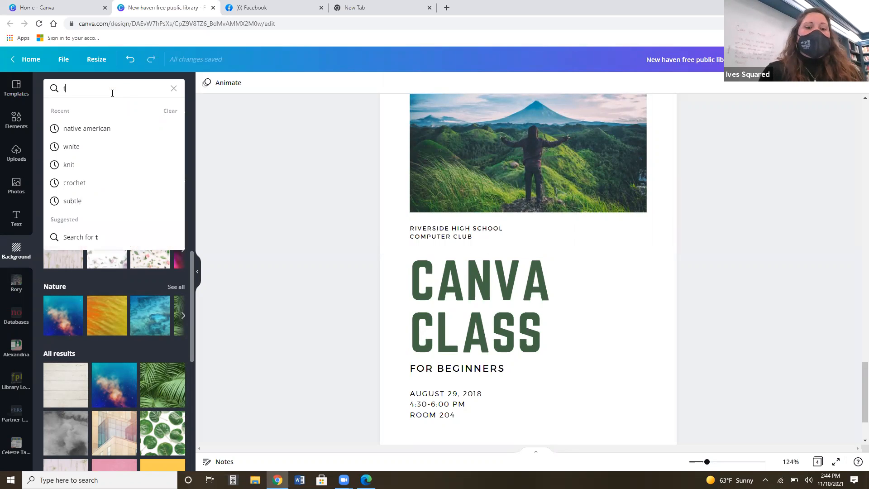
key("Return")
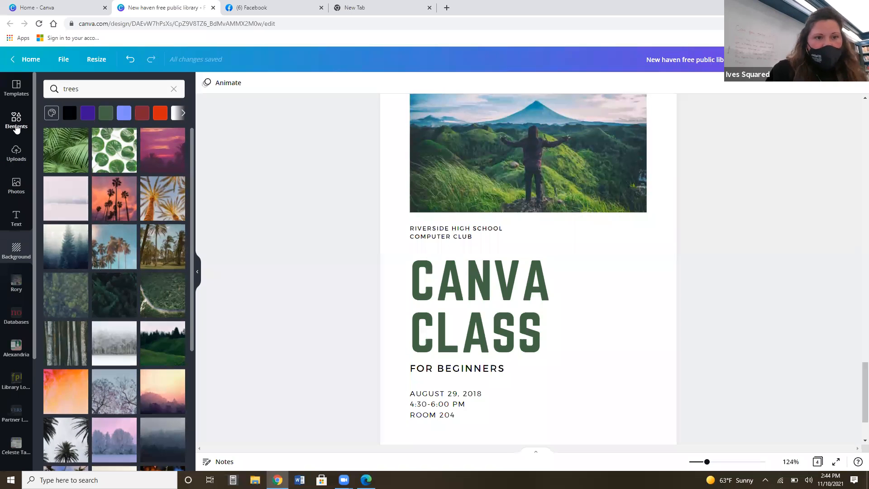
Look over the element categories and search all elements for "food".
left_click(16, 128)
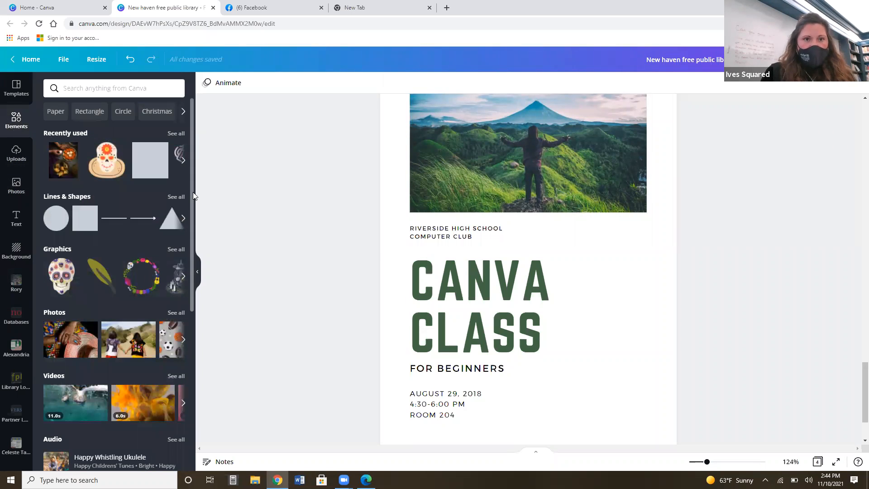
scroll(191, 199, "down", 3)
scroll(193, 191, "up", 3)
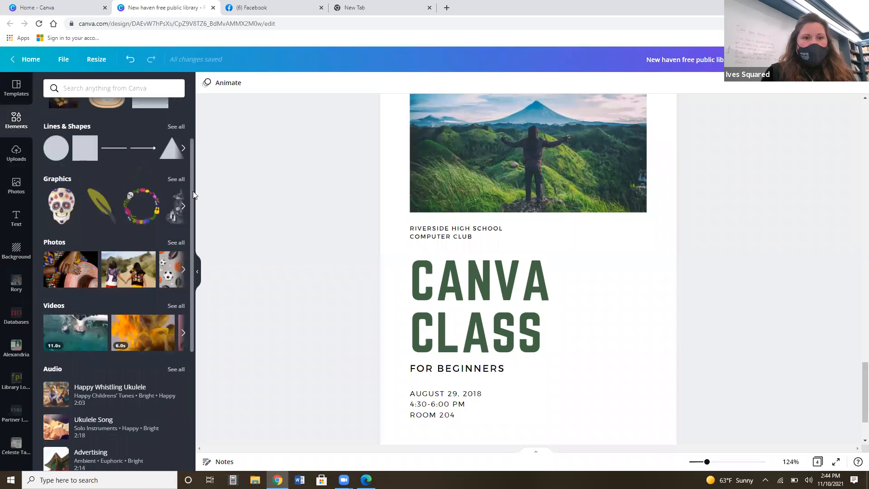
left_click(107, 88)
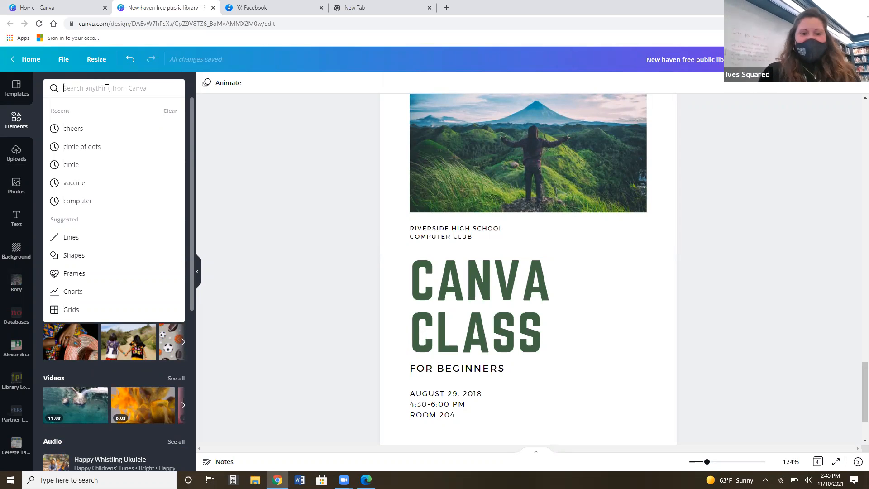
type("food")
key("Return")
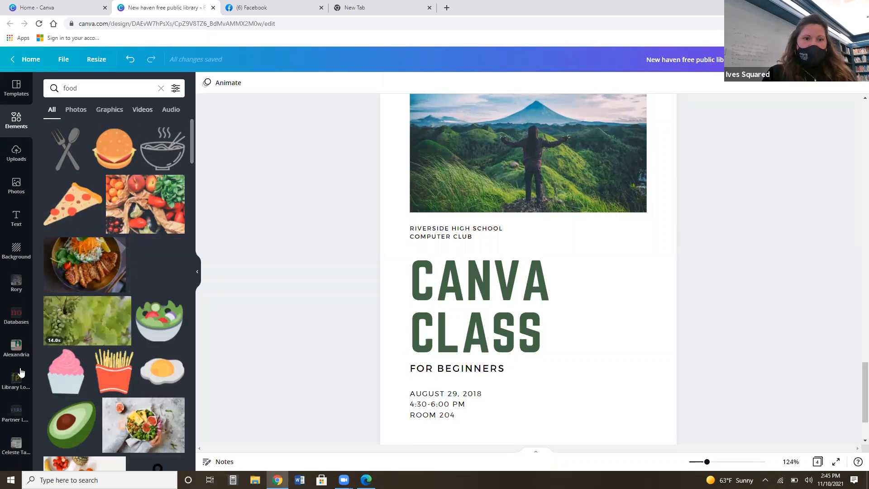
Add the popcorn kernel video to page 4 twice, move the "CANVA CLASS" heading off the page and shift one video copy downward.
mouse_move(177, 380)
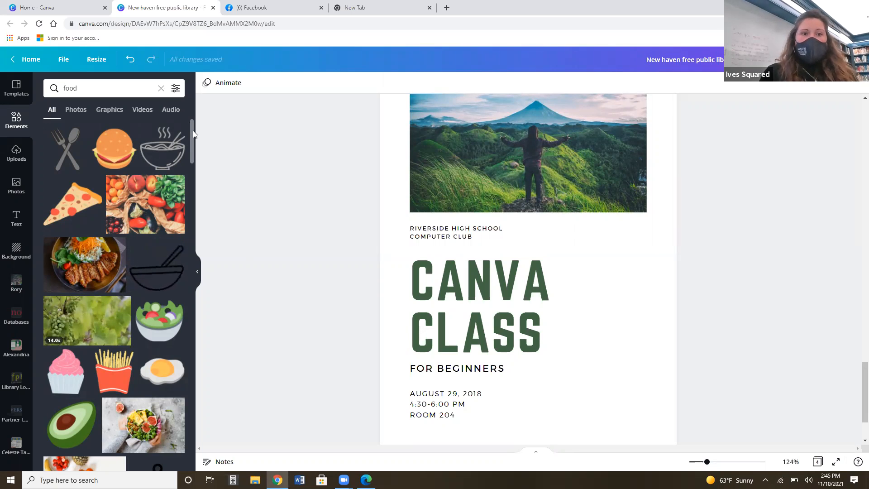
scroll(193, 136, "down", 1)
left_click_drag(196, 156, 196, 176)
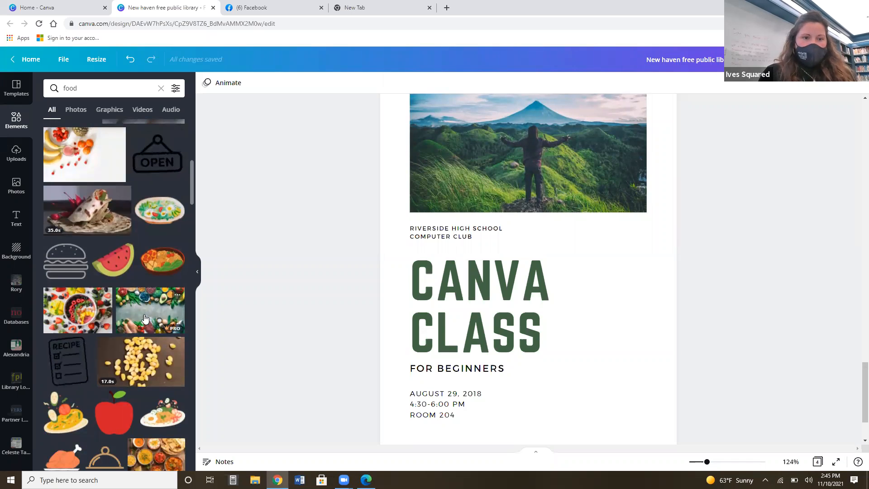
left_click(141, 367)
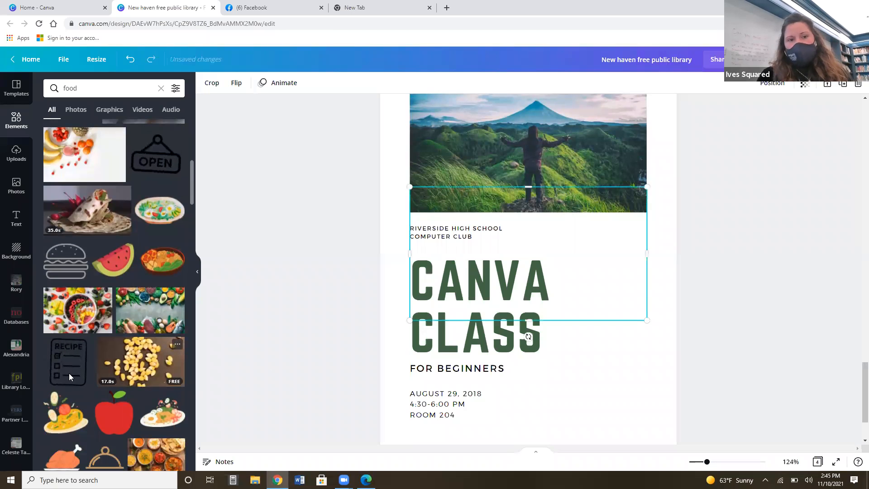
left_click_drag(608, 305, 294, 254)
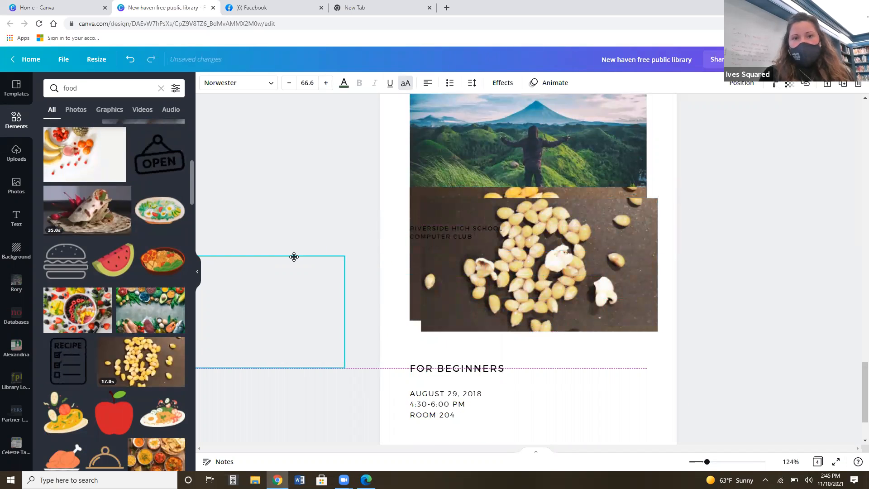
left_click(433, 218)
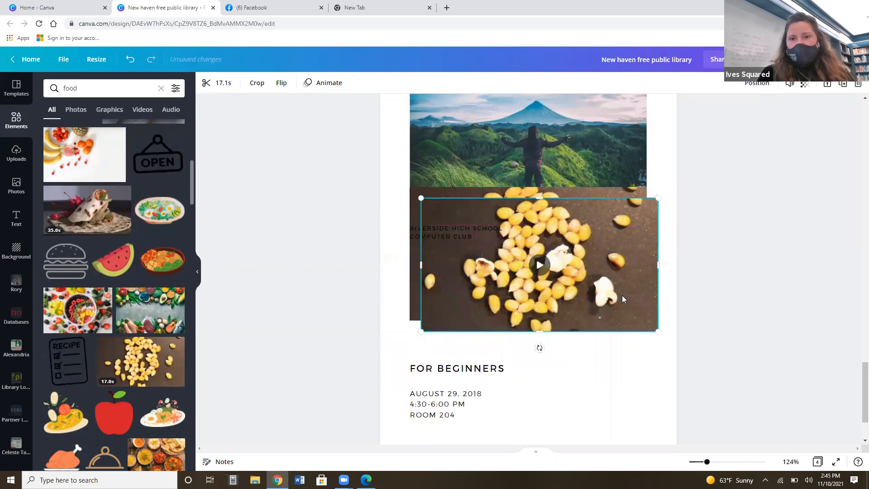
left_click_drag(624, 275, 638, 306)
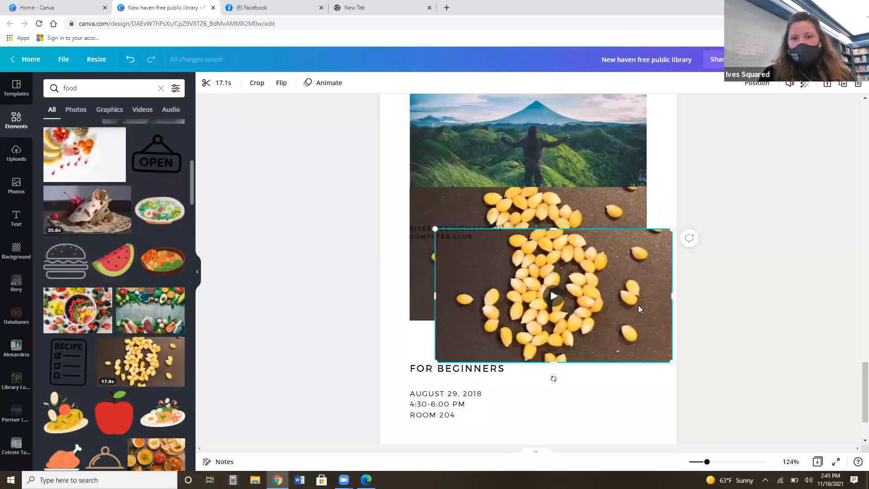
Delete both copies of the popcorn kernel video from page 4.
key("Delete")
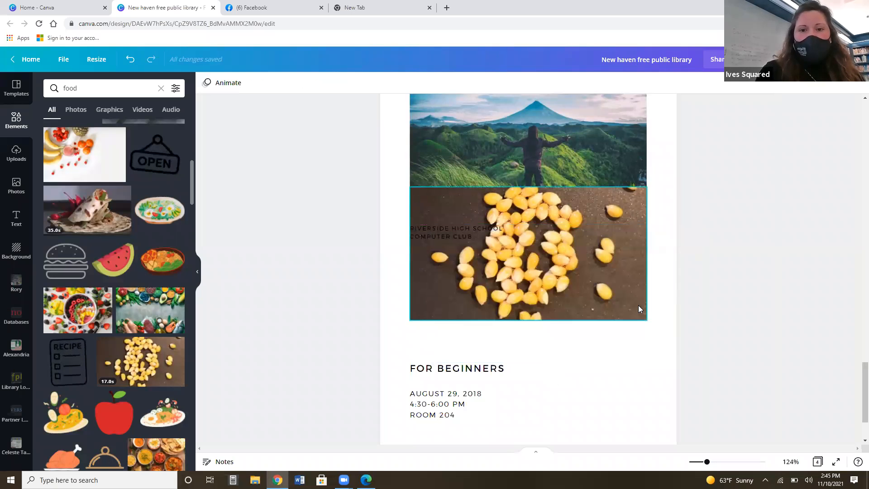
left_click(530, 268)
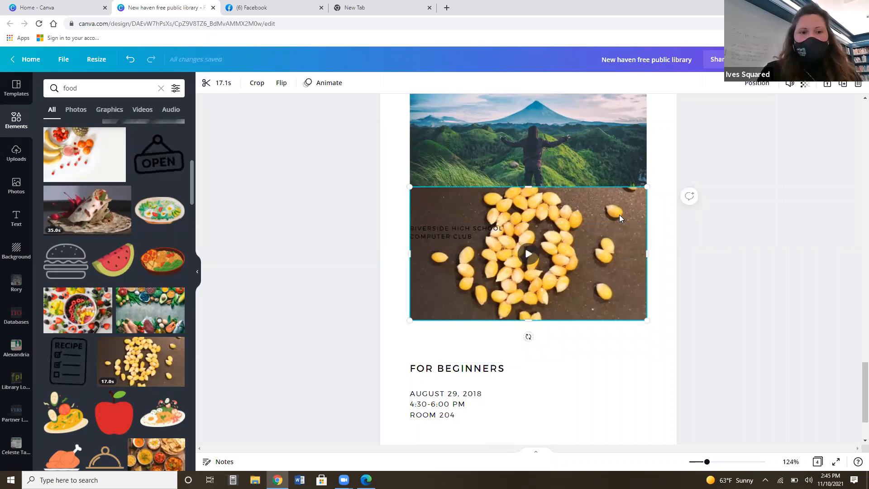
key("Delete")
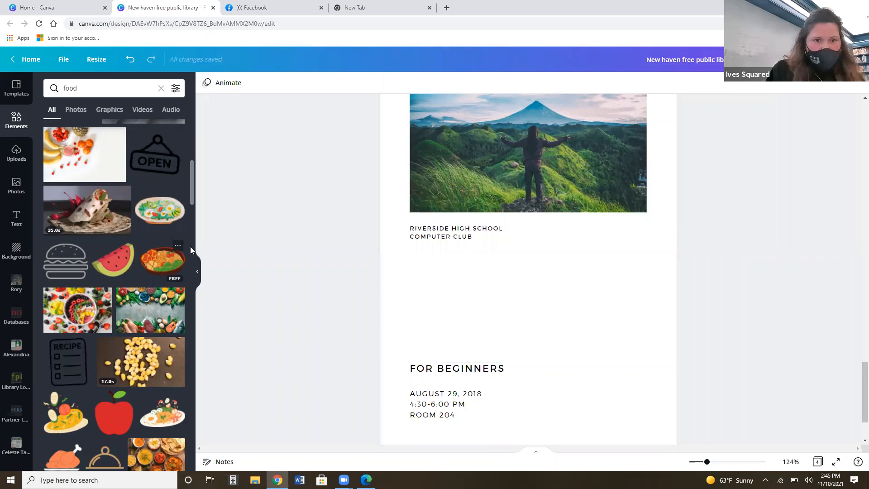
Add the photo of curry and flatbread dishes to page 4 and fit it to the text width below "COMPUTER CLUB".
left_click_drag(190, 181, 200, 202)
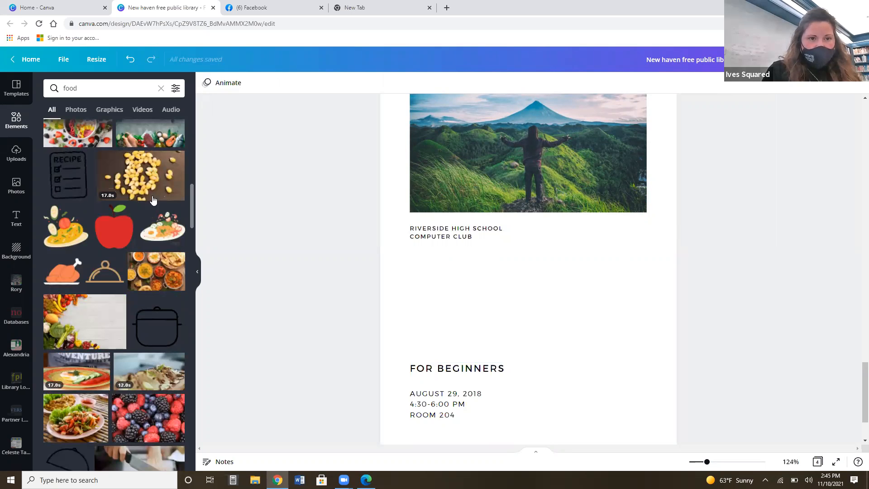
left_click_drag(159, 284, 447, 305)
left_click_drag(593, 299, 616, 339)
left_click_drag(660, 384, 592, 363)
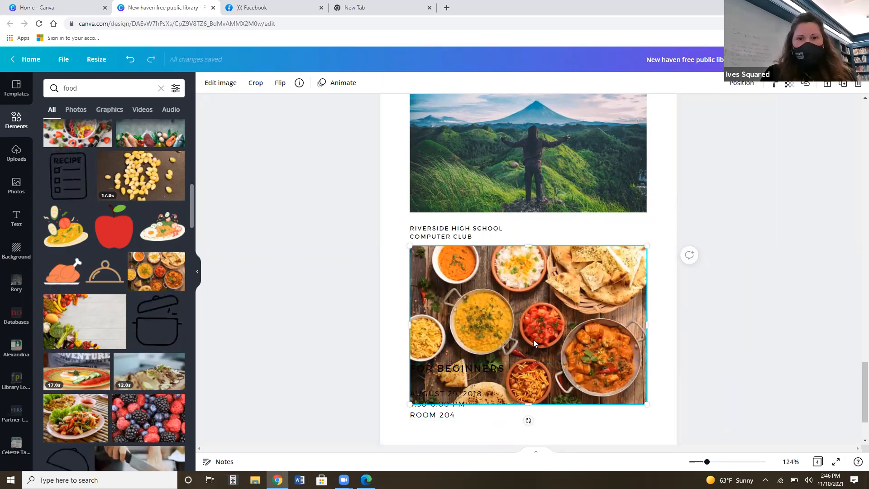
Remove the wooden table background from the food photo with the Background Remover and apply the result.
left_click(227, 87)
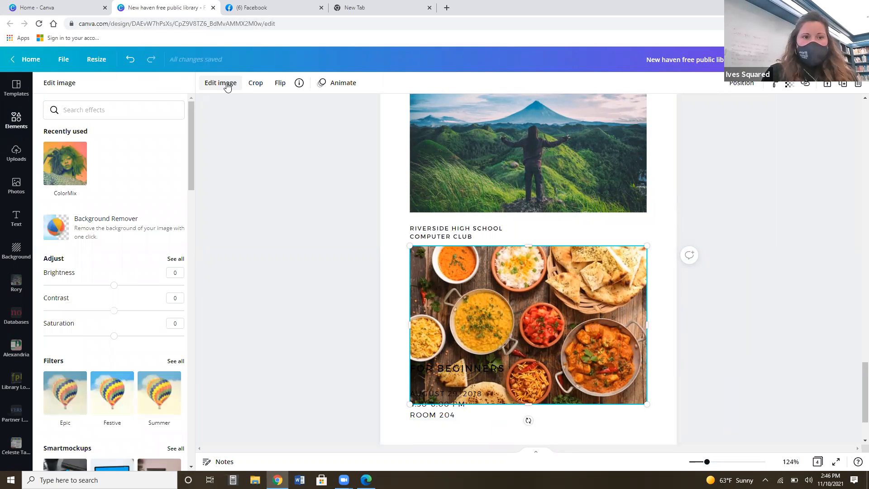
left_click(114, 227)
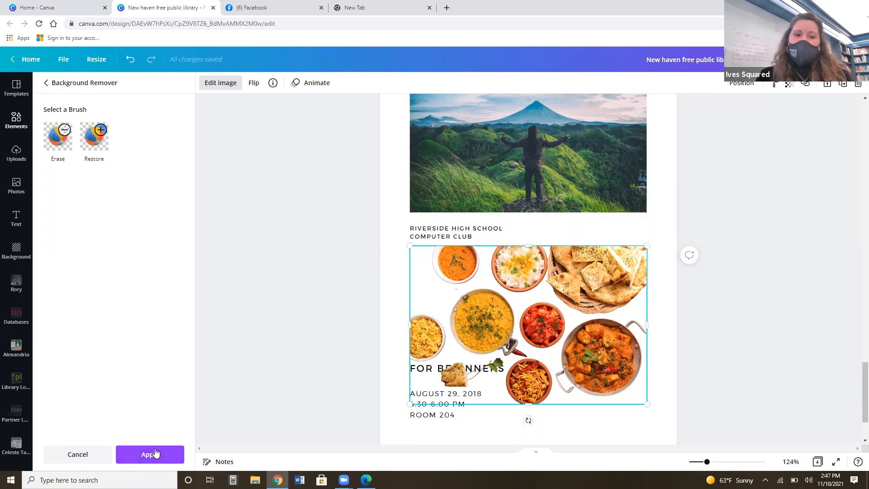
left_click(154, 455)
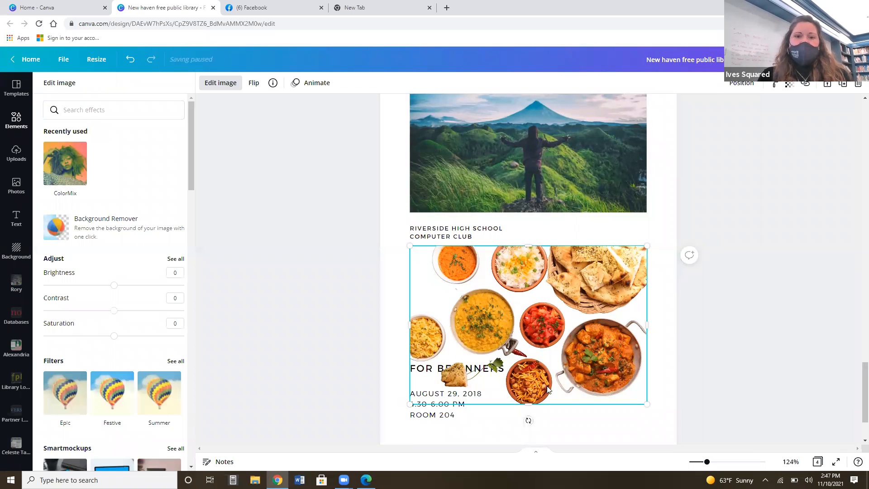
right_click(544, 299)
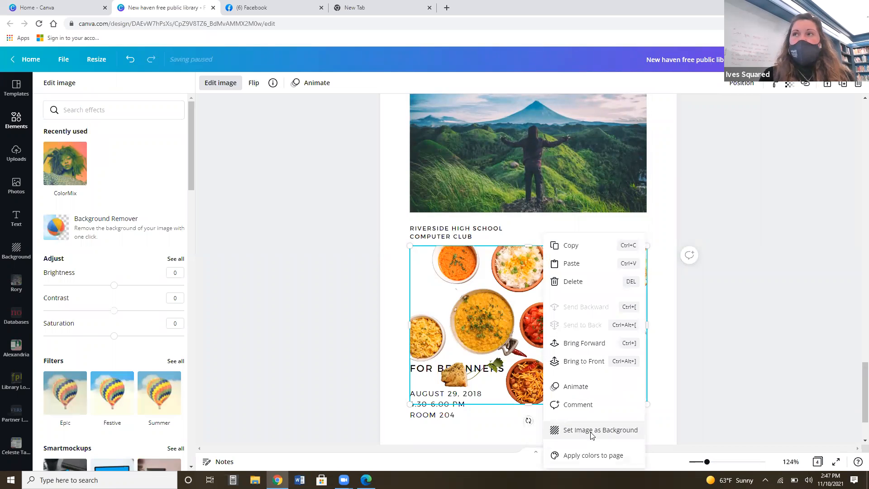
left_click(415, 331)
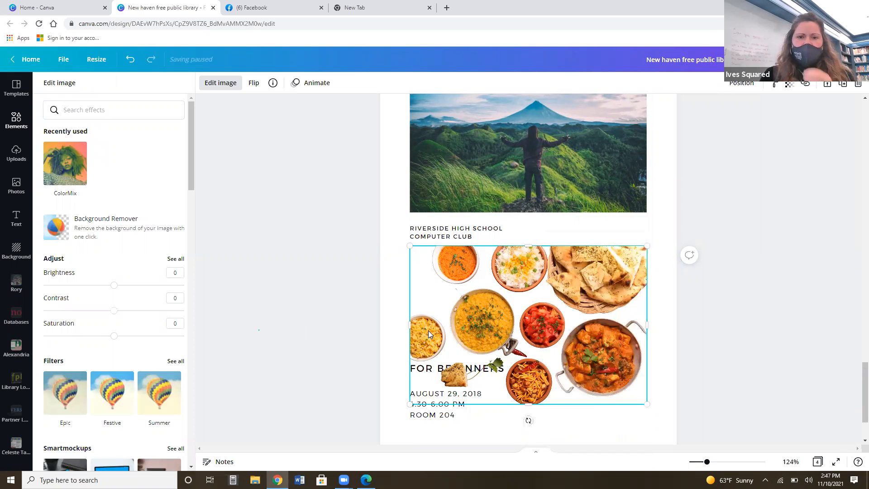
left_click(428, 330)
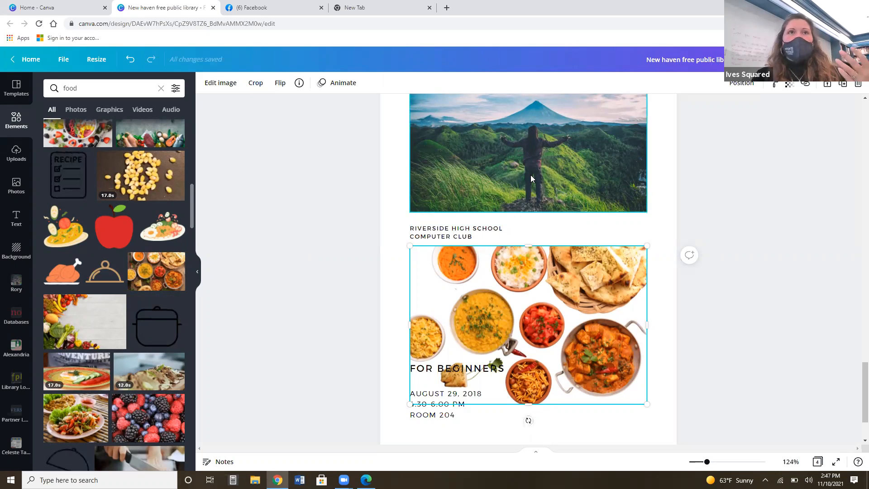
Delete the volcano photo from page 4.
left_click(561, 179)
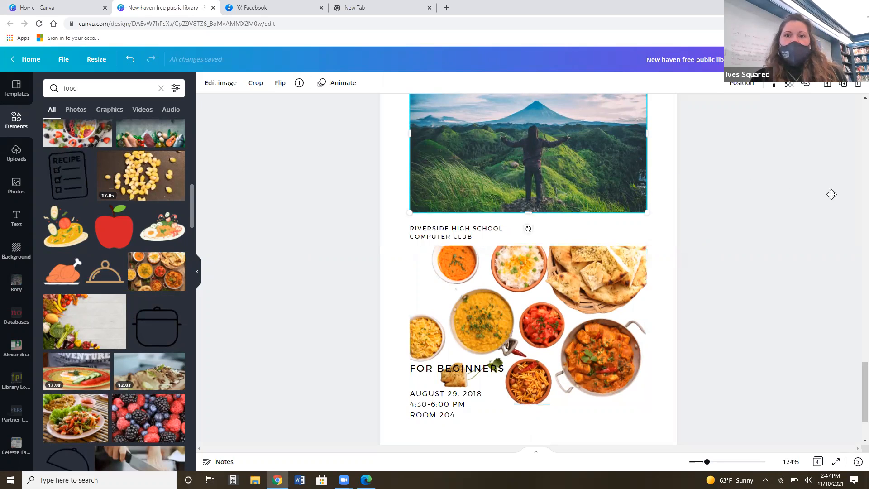
left_click_drag(831, 194, 841, 200)
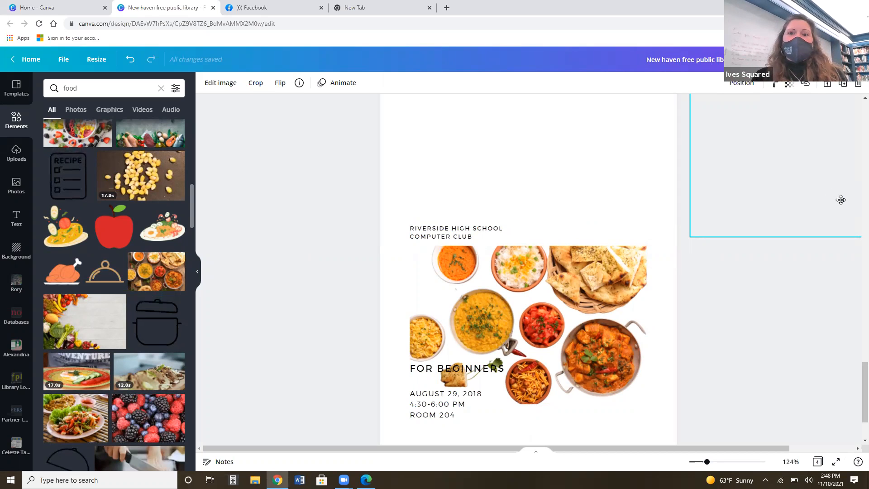
key("Delete")
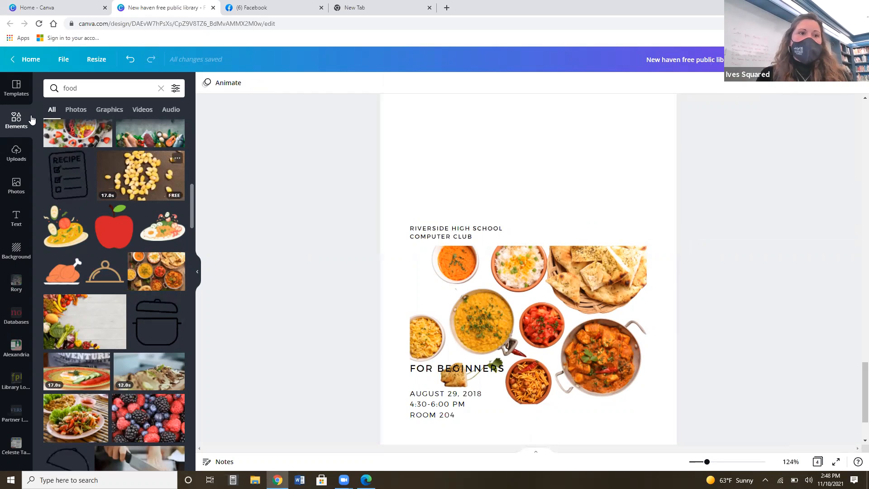
left_click(16, 184)
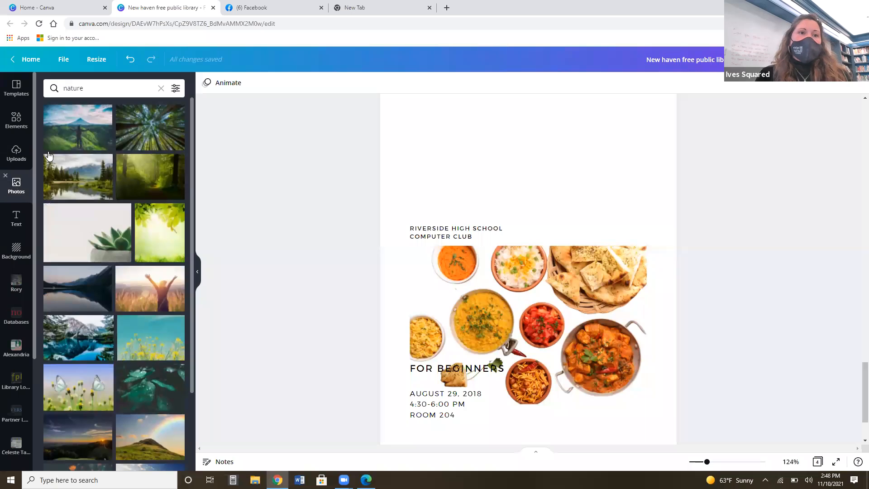
left_click(10, 131)
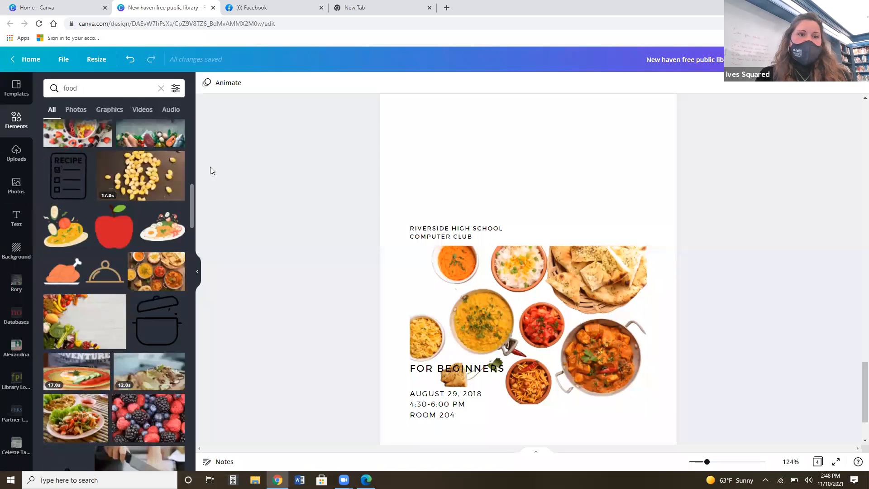
scroll(186, 141, "up", 10)
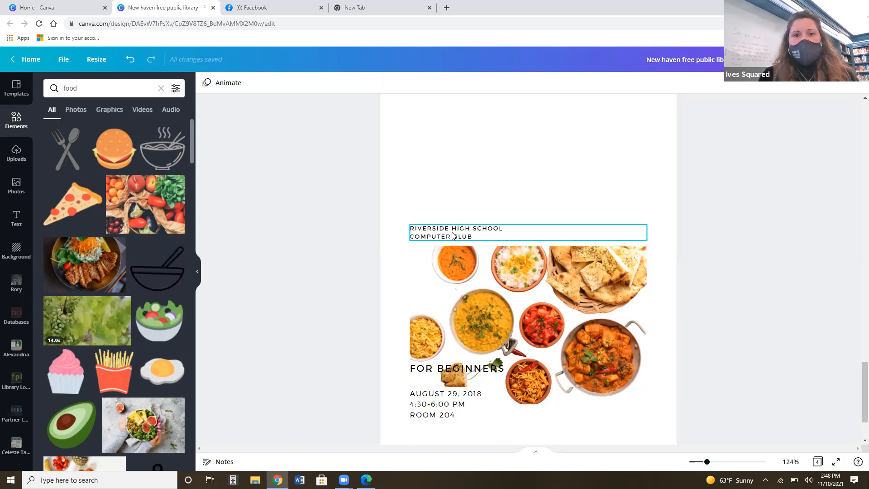
Move the "RIVERSIDE HIGH SCHOOL COMPUTER CLUB" text off page 4 and shift the food photo up, clear of "FOR BEGINNERS".
left_click(411, 232)
left_click_drag(404, 235, 172, 207)
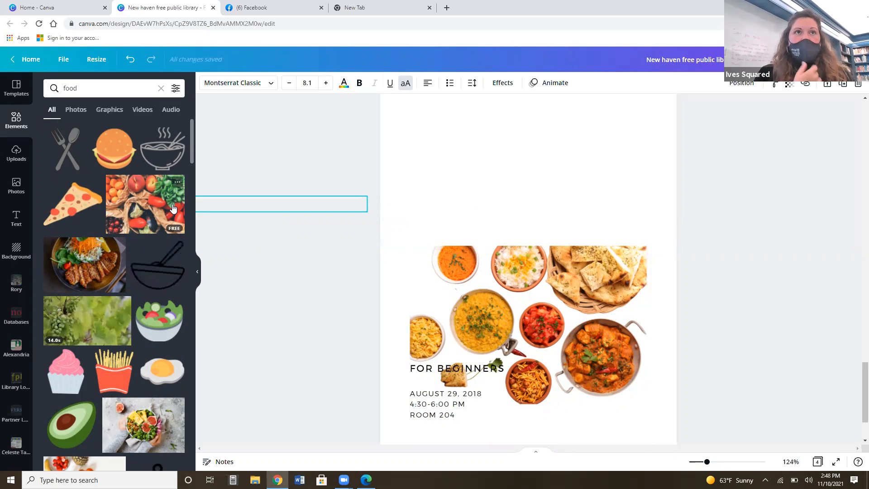
left_click_drag(174, 209, 173, 208)
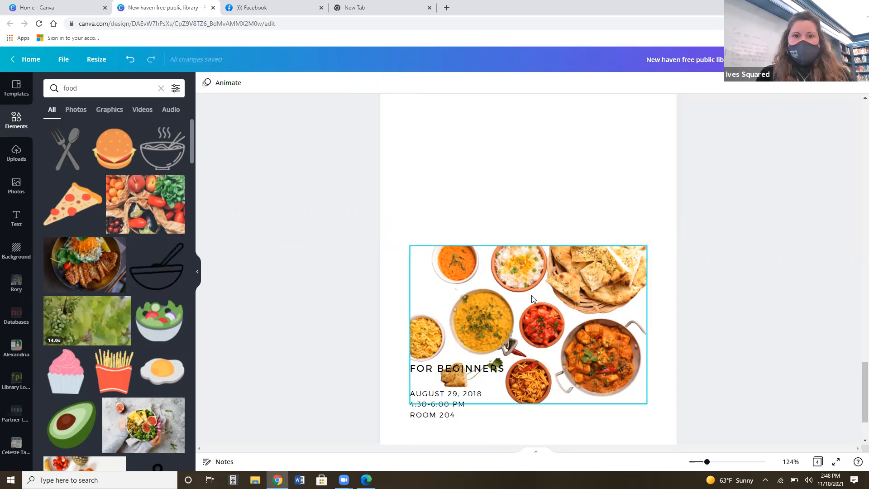
left_click_drag(513, 351, 516, 209)
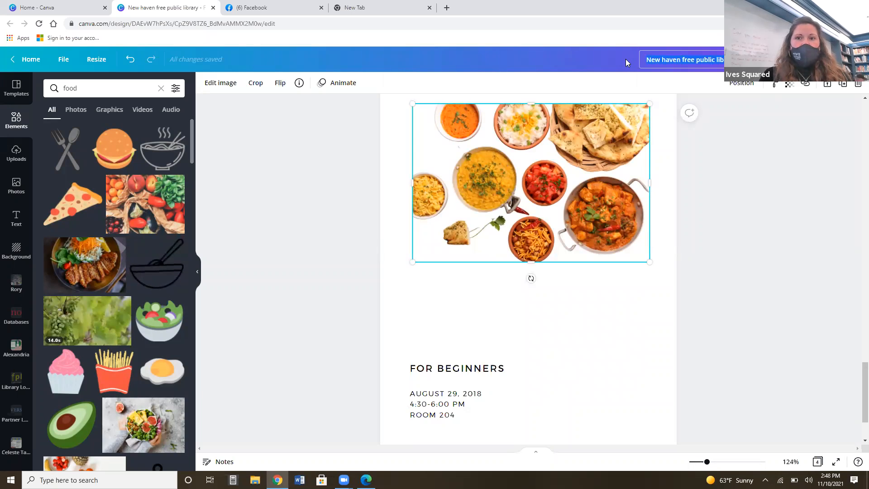
Rename the design as "flyer november".
key("BackSpace")
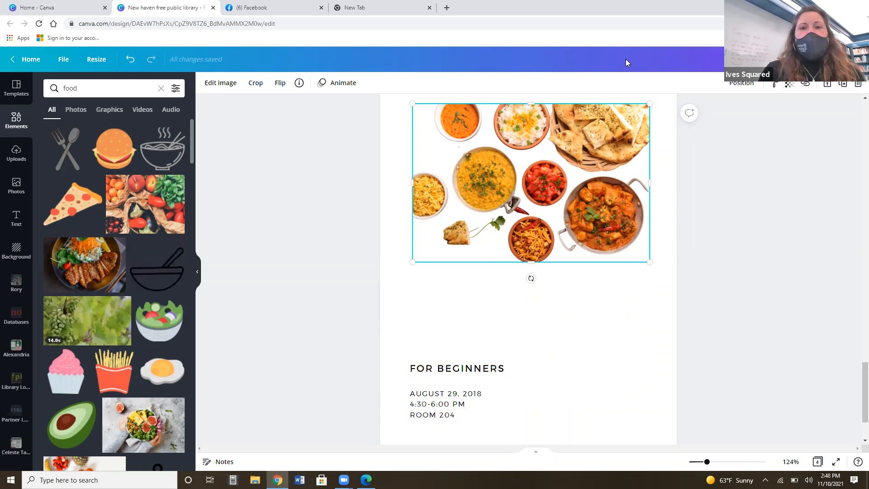
type("flyer november")
left_click(825, 174)
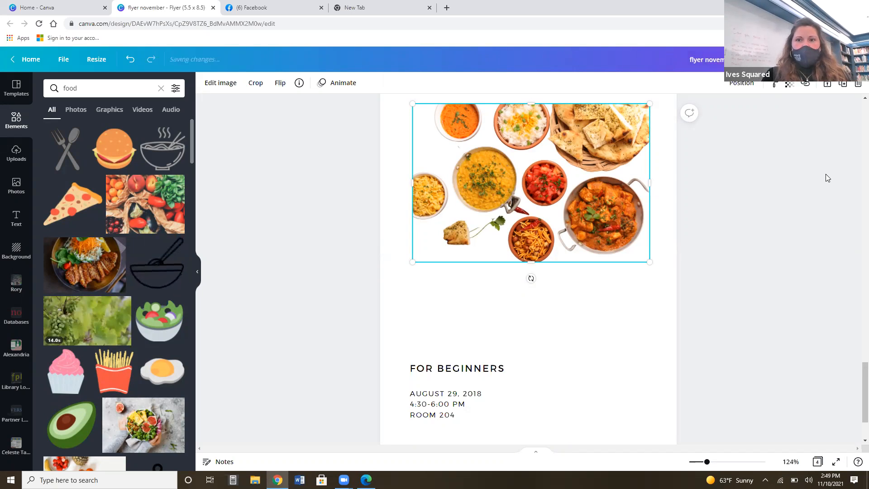
Deselect the food photo, view the options for sharing the design with others and close them.
left_click(826, 173)
left_click(766, 59)
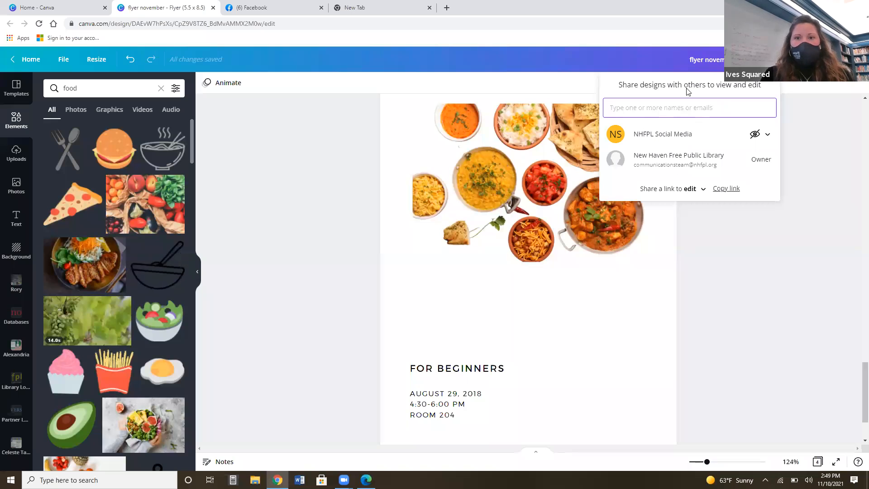
left_click(820, 157)
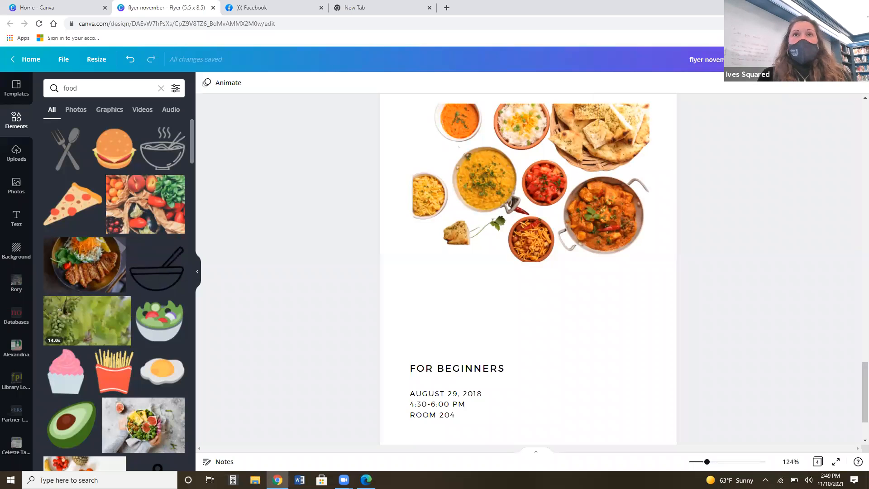
Open the download settings, review the available file types and choose PNG.
left_click(832, 59)
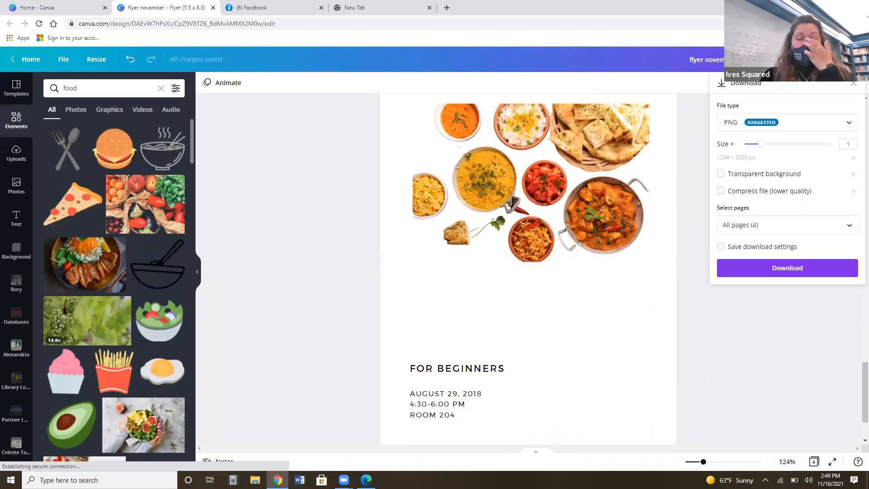
left_click(748, 130)
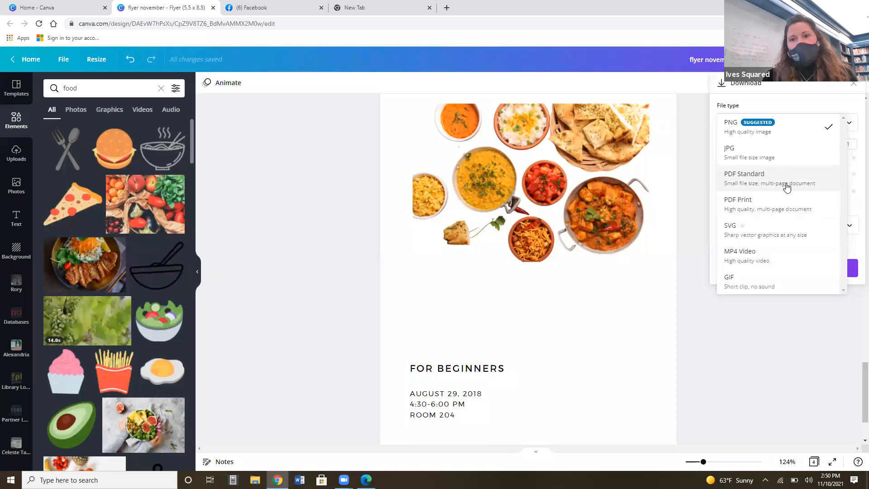
left_click(752, 133)
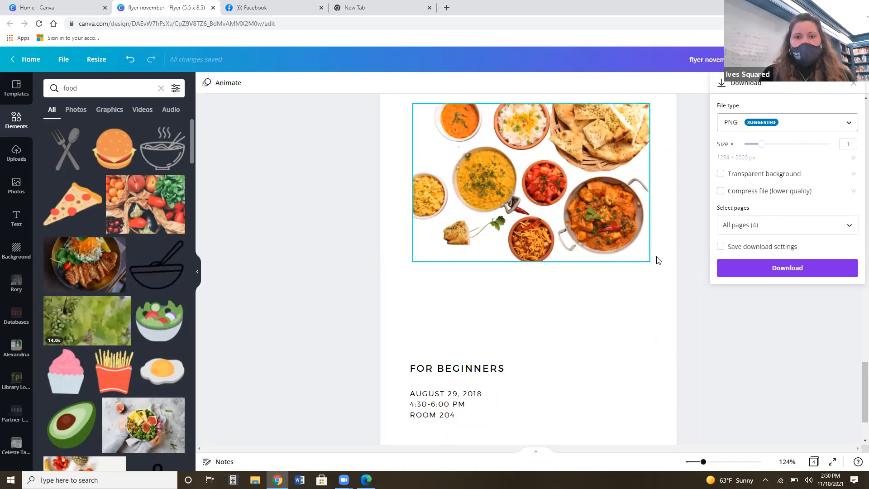
Limit the download to page 4 only.
left_click(828, 230)
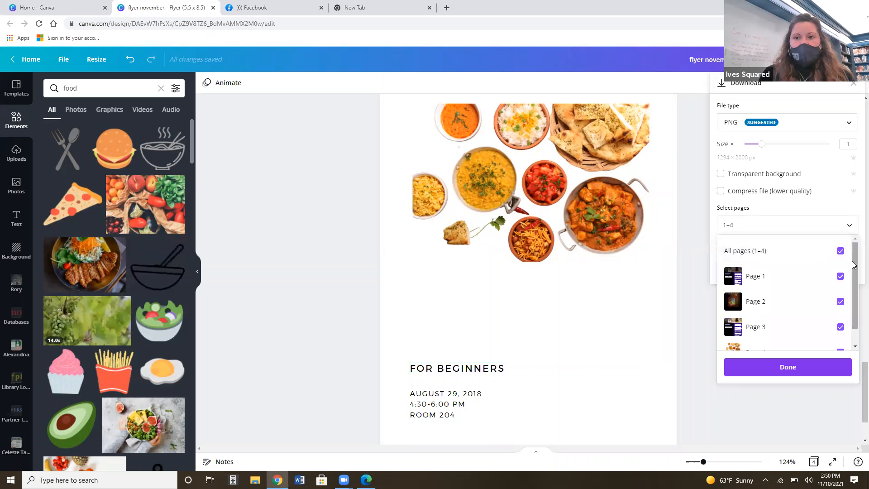
scroll(845, 303, "down", 2)
scroll(849, 295, "up", 2)
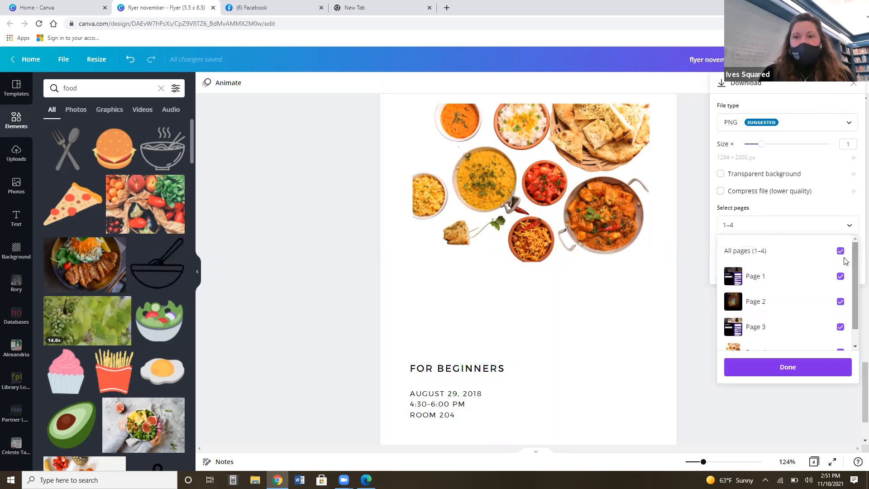
left_click(840, 251)
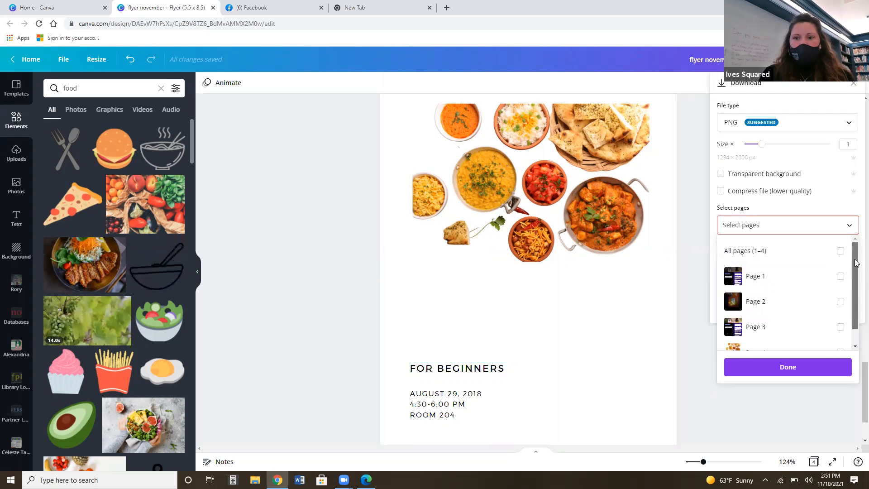
scroll(856, 263, "down", 1)
left_click(840, 335)
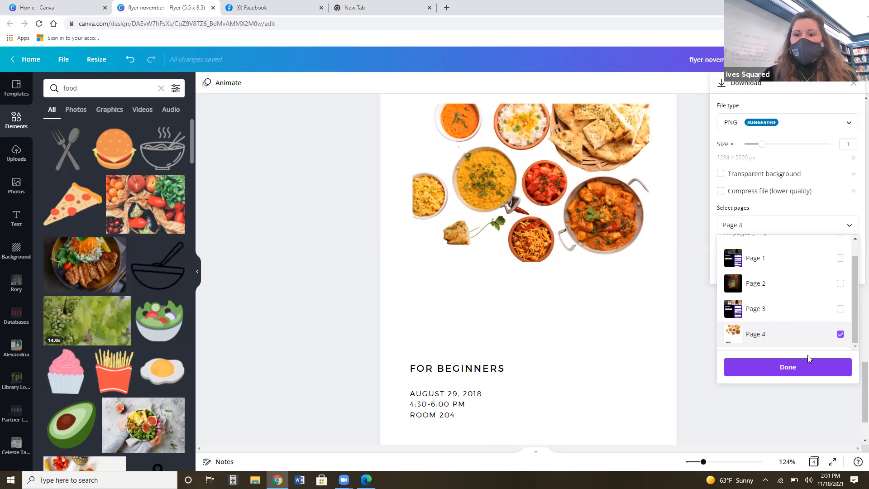
left_click(771, 367)
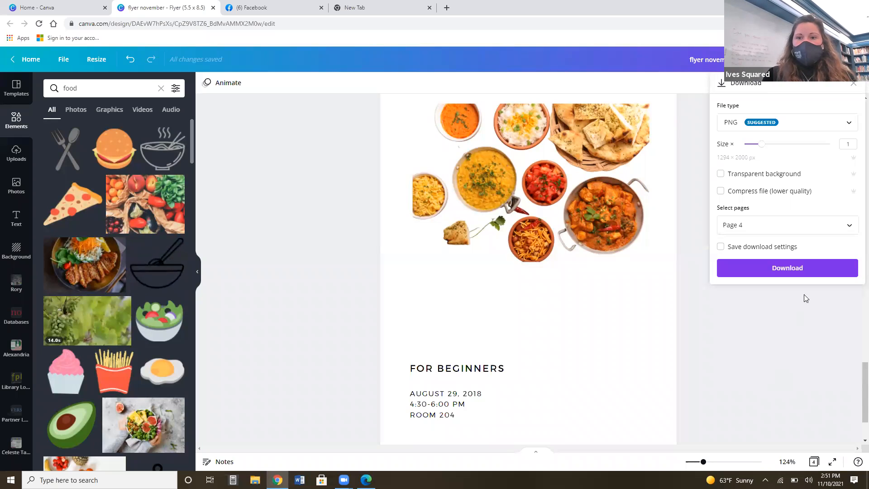
Download the PNG to the Desktop as "flyer november", view the saved image and minimize its window.
left_click(798, 269)
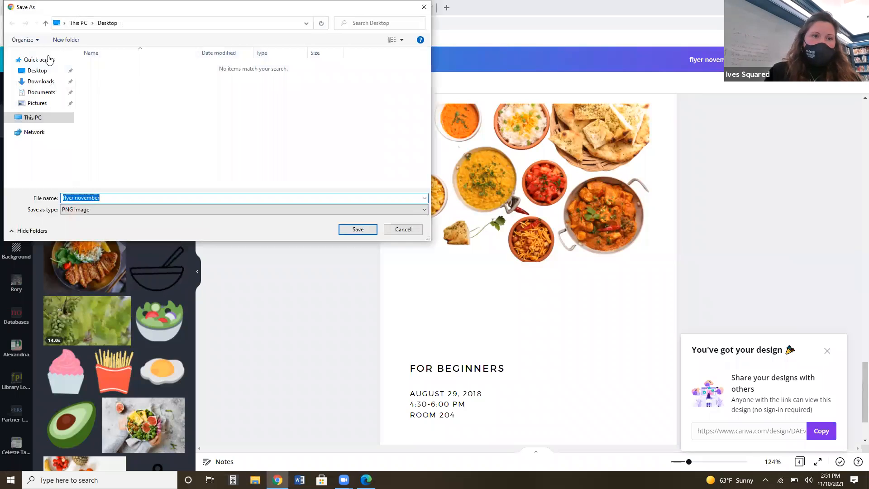
left_click(33, 72)
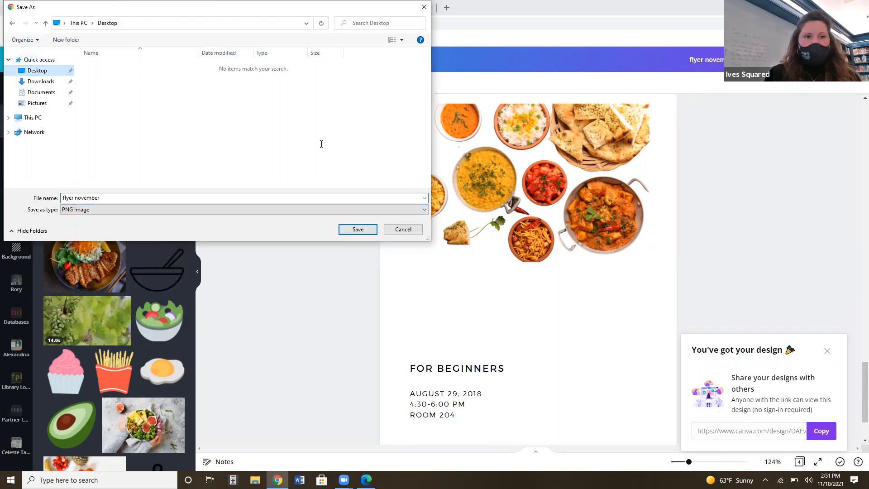
left_click(358, 229)
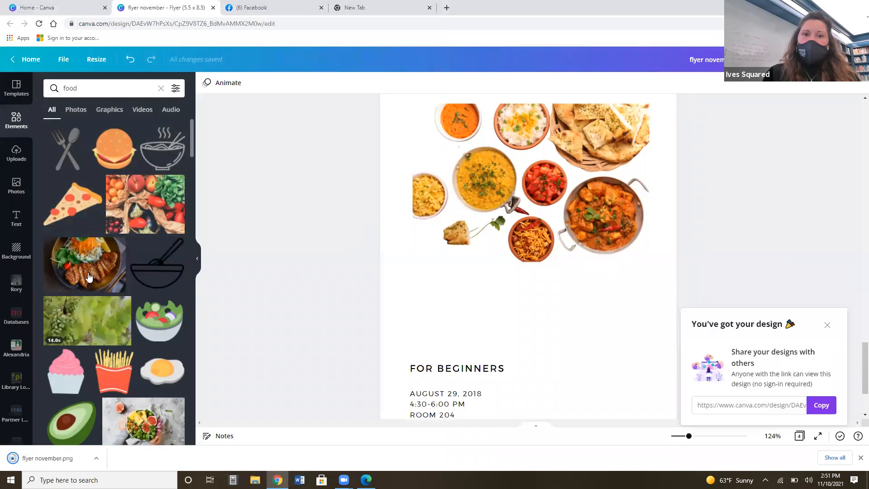
left_click(29, 463)
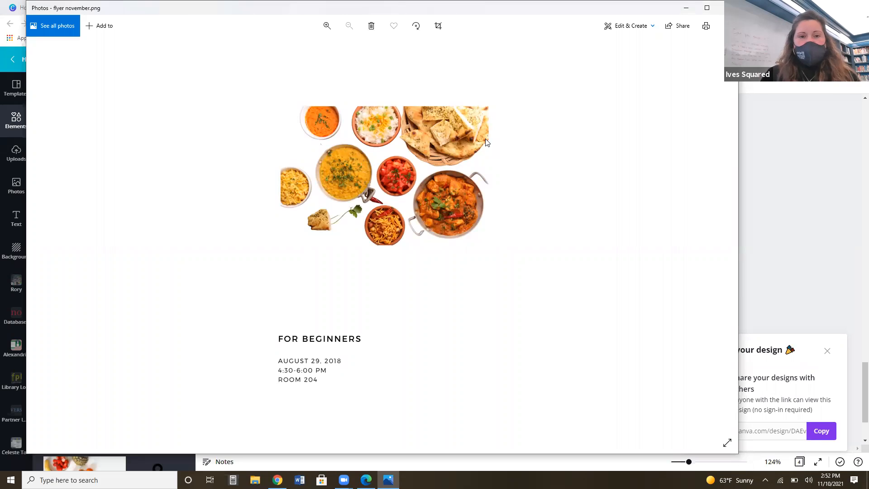
left_click(685, 8)
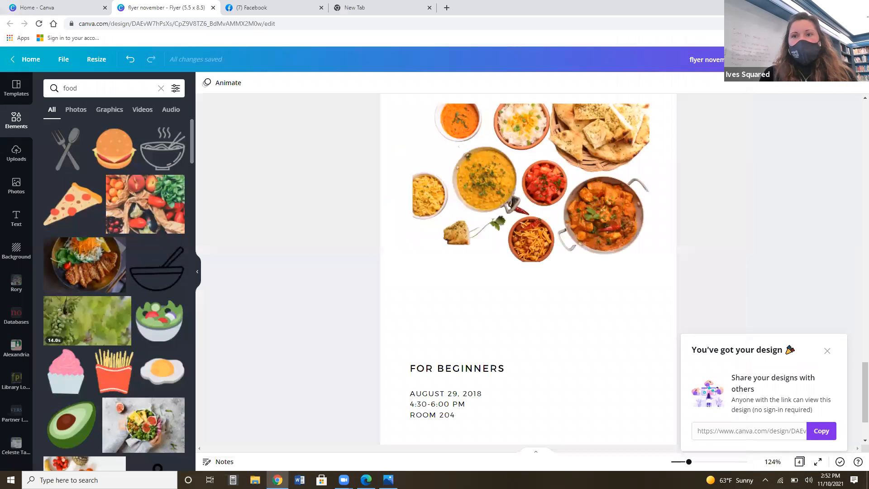
Set up a second download with the PDF Standard file type and only page 3 selected.
left_click(775, 60)
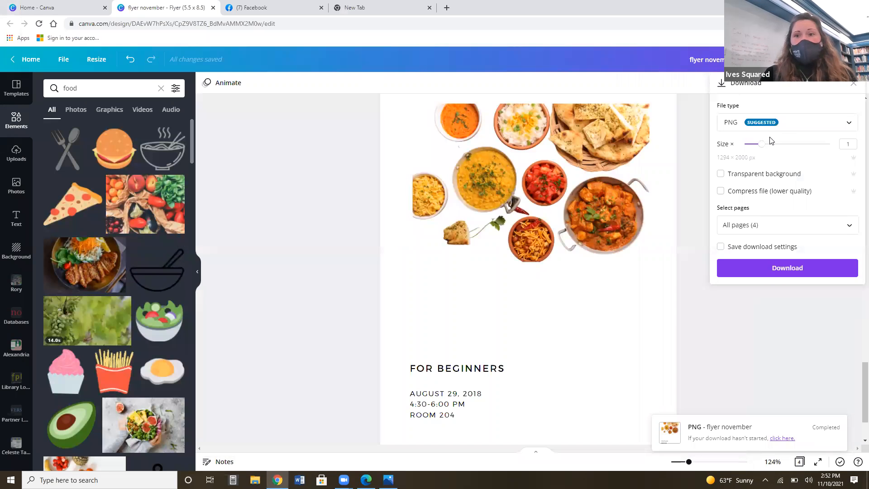
left_click(793, 125)
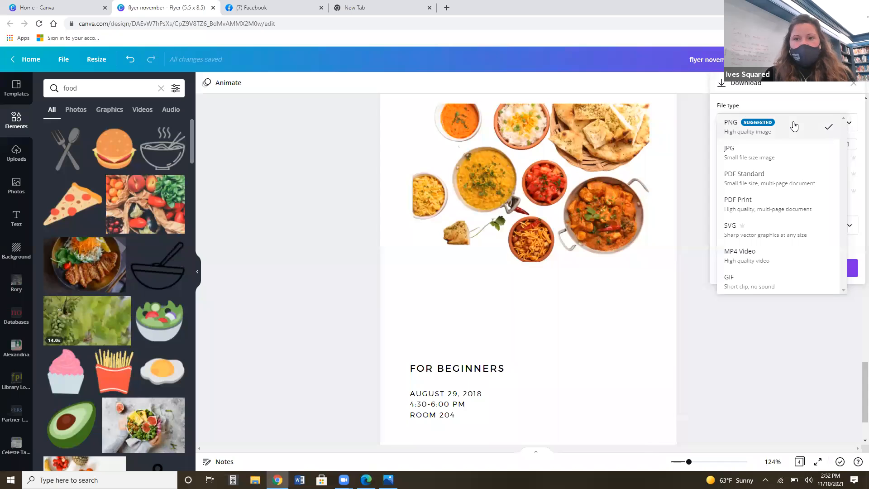
left_click(778, 181)
left_click(785, 158)
left_click(844, 182)
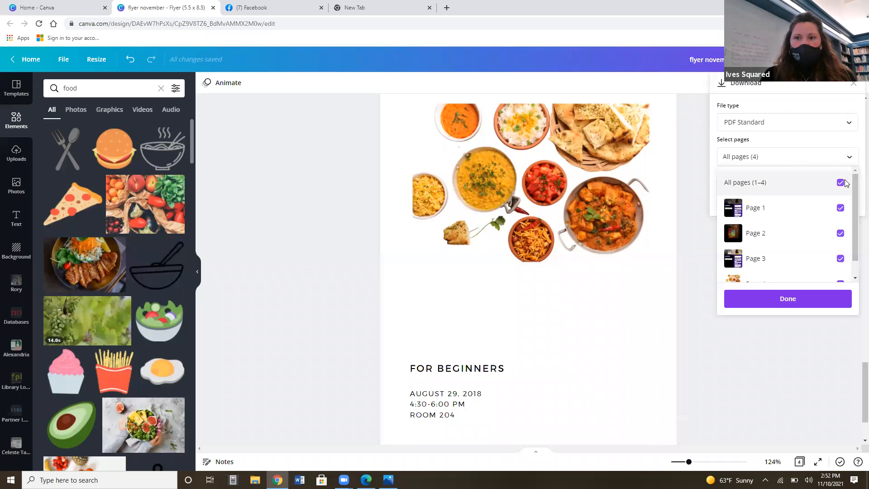
left_click(842, 192)
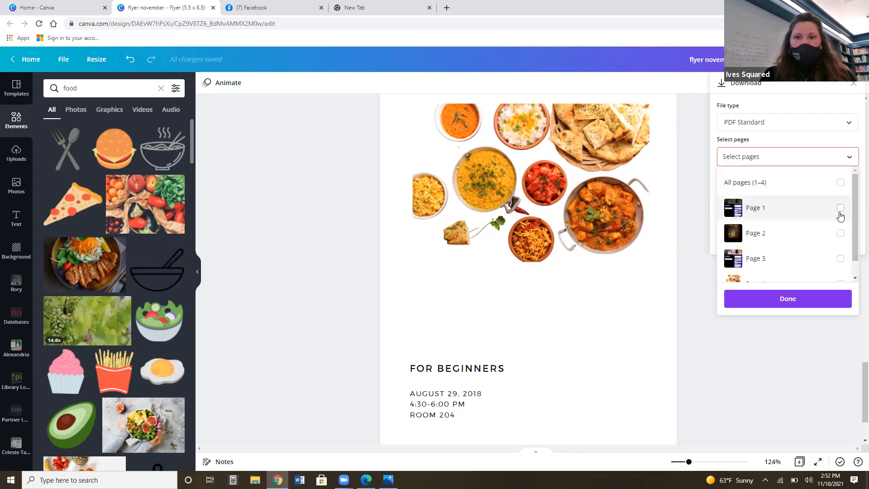
left_click(840, 258)
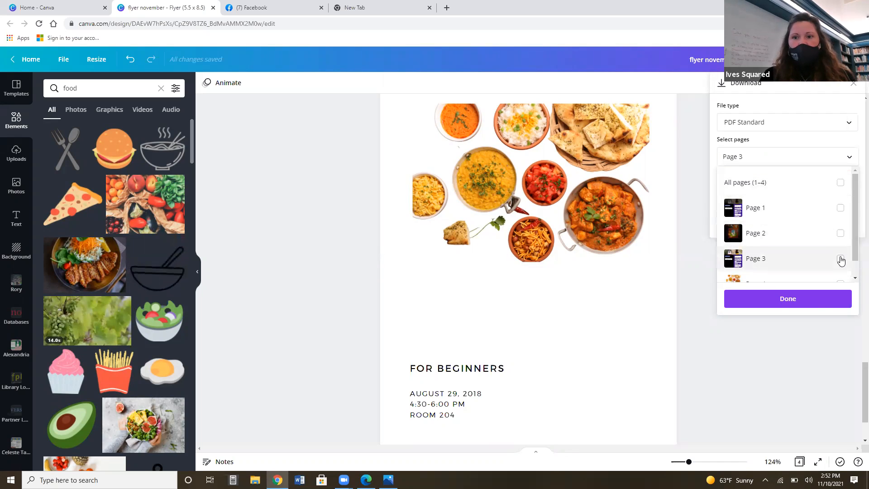
left_click(814, 300)
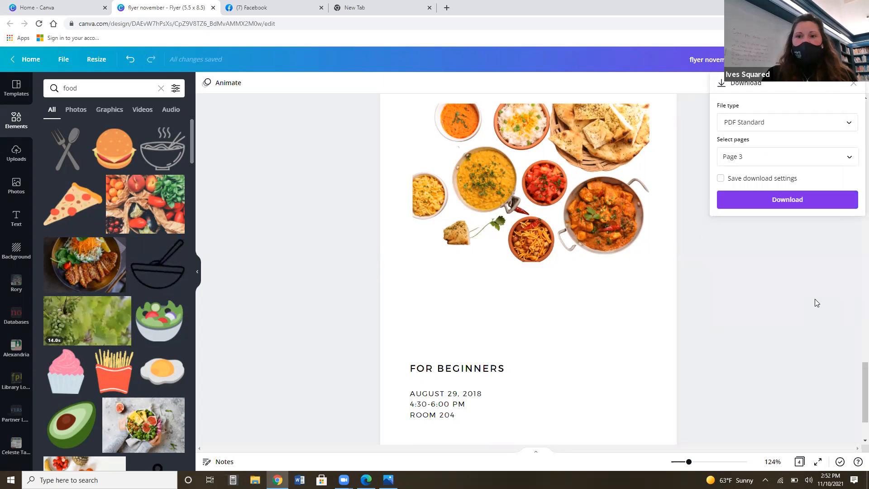
Save the PDF to the Desktop as "flyer november", open it to check the page and return to the design.
left_click(787, 201)
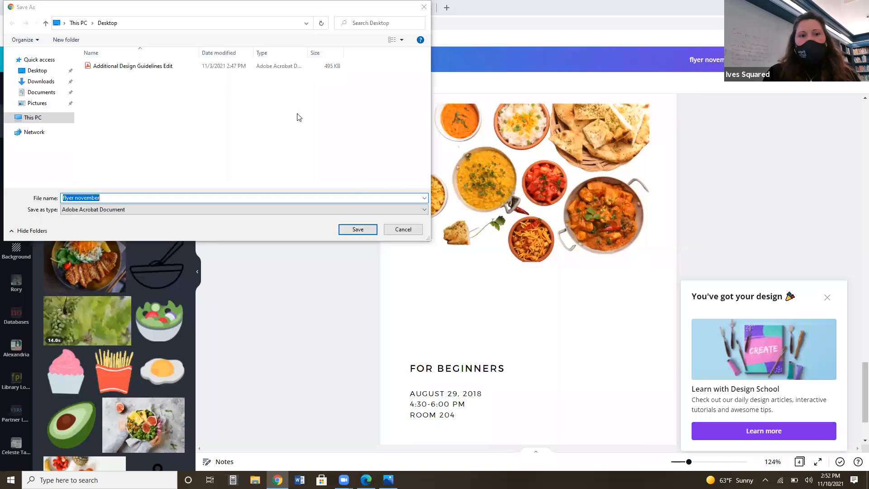
left_click(355, 230)
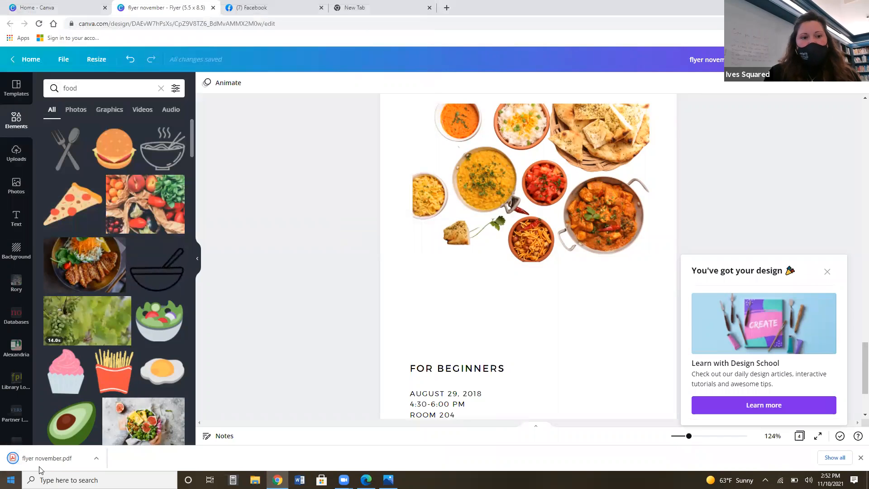
left_click(43, 459)
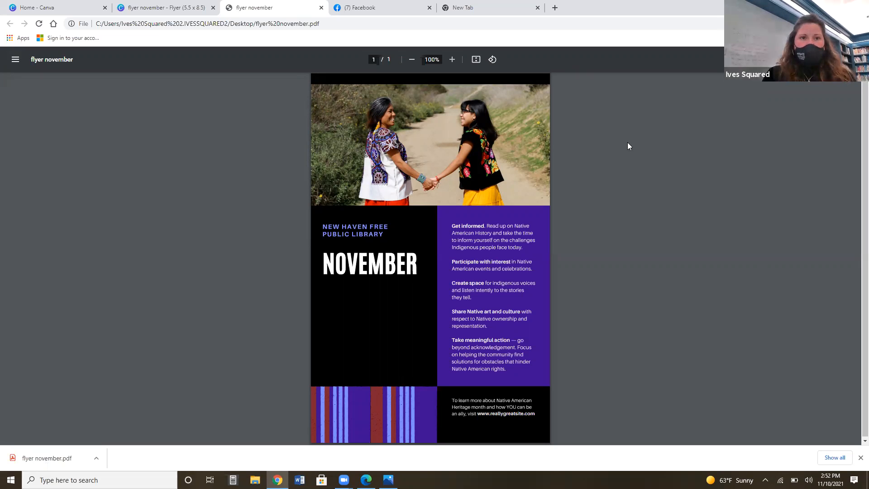
left_click(176, 4)
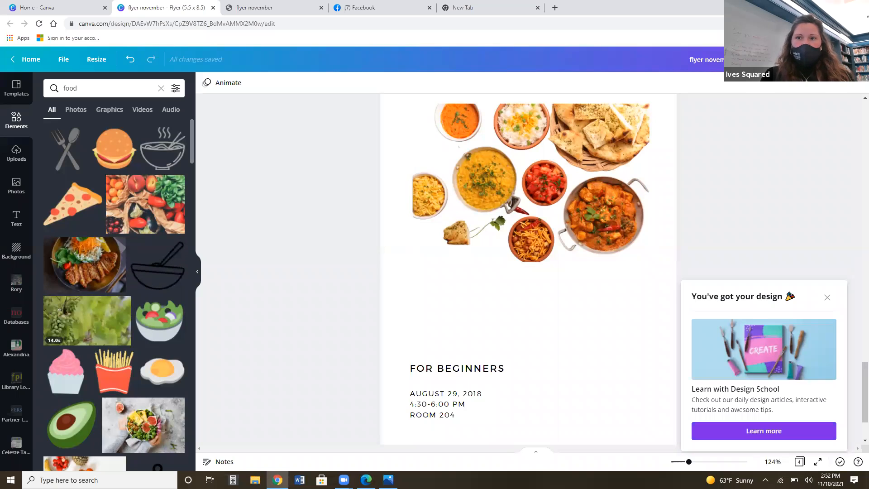
Browse the design's publishing options, from sharing to social media through the printed products, and close the list.
left_click(853, 60)
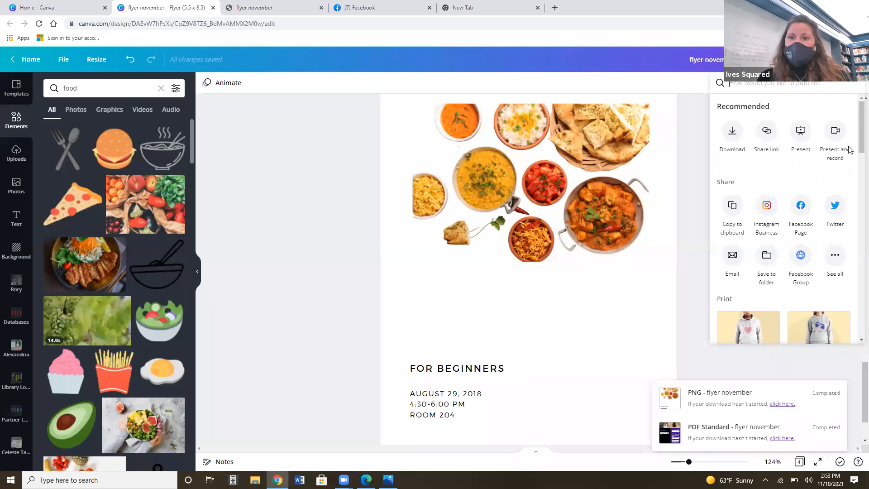
left_click_drag(856, 131, 856, 147)
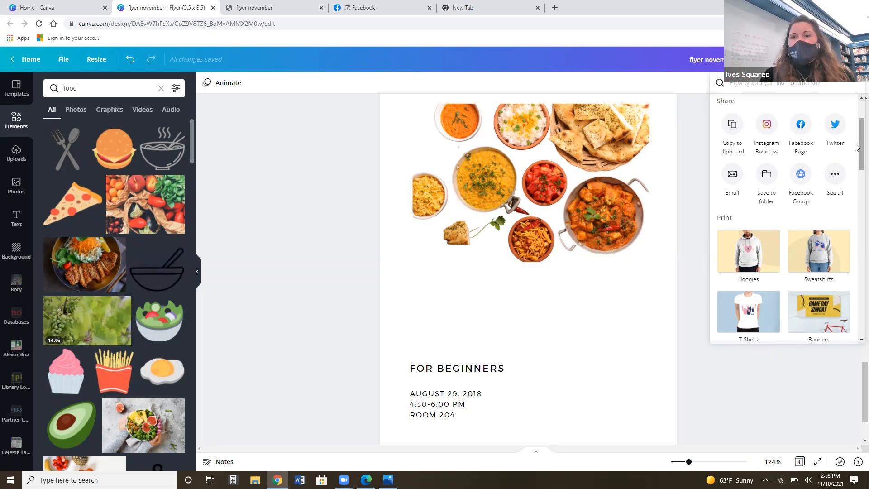
left_click_drag(855, 147, 855, 197)
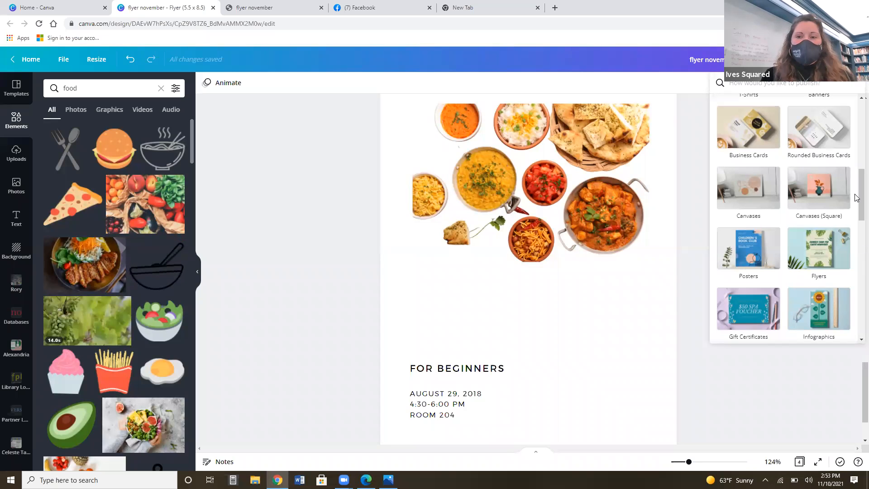
left_click_drag(856, 198, 856, 296)
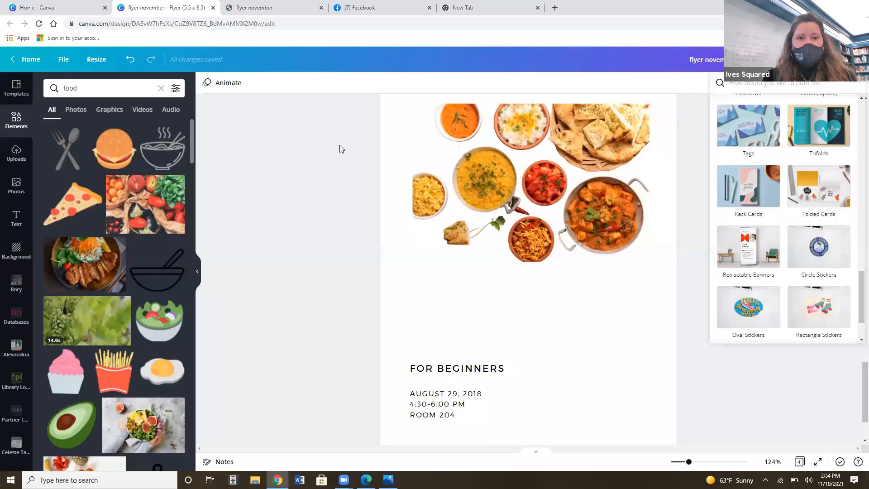
left_click(252, 226)
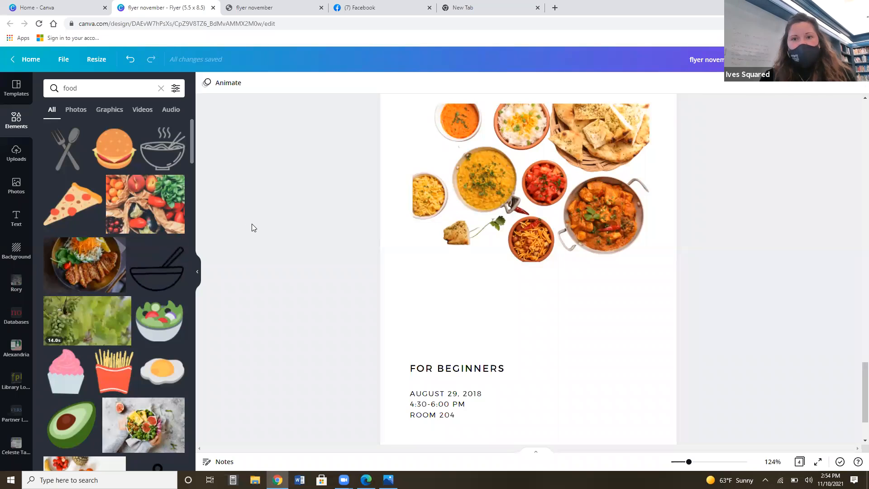